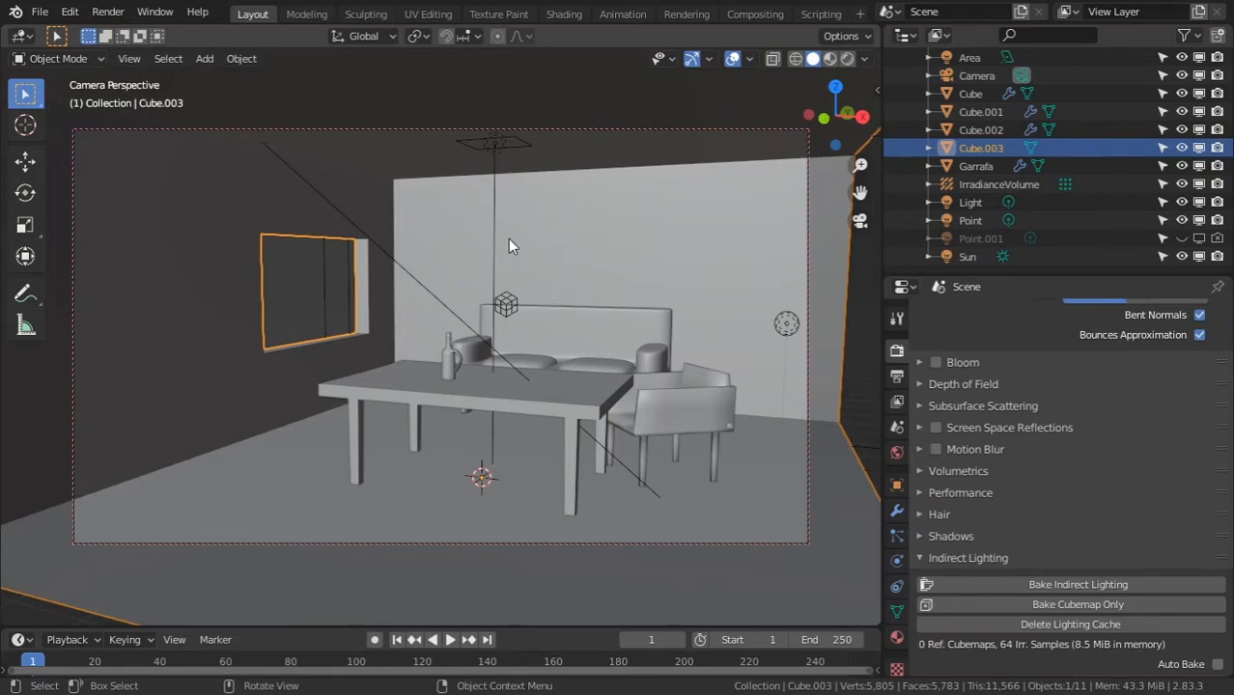
Step: Save a copy of the scene as SalaMateriais01.blend in the Modelagem I folder
{"action": "key", "text": "ctrl+shift+s"}
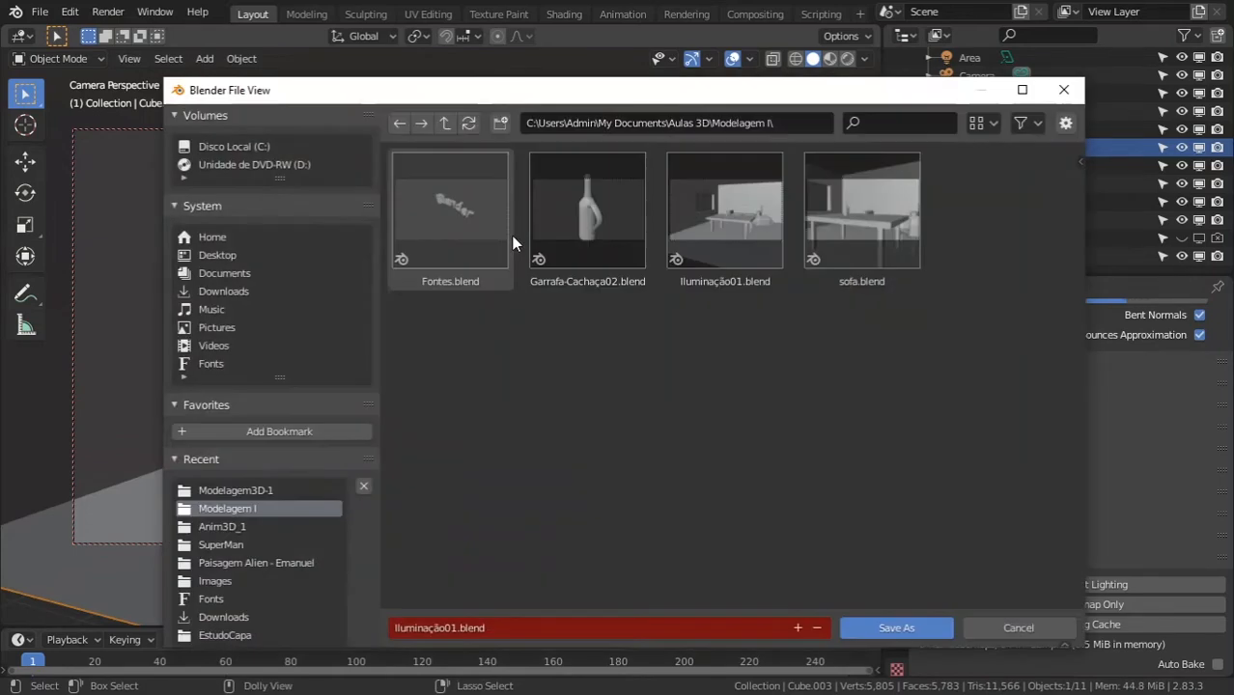
{"action": "left_click", "coordinate": [462, 628]}
{"action": "left_click", "coordinate": [454, 628]}
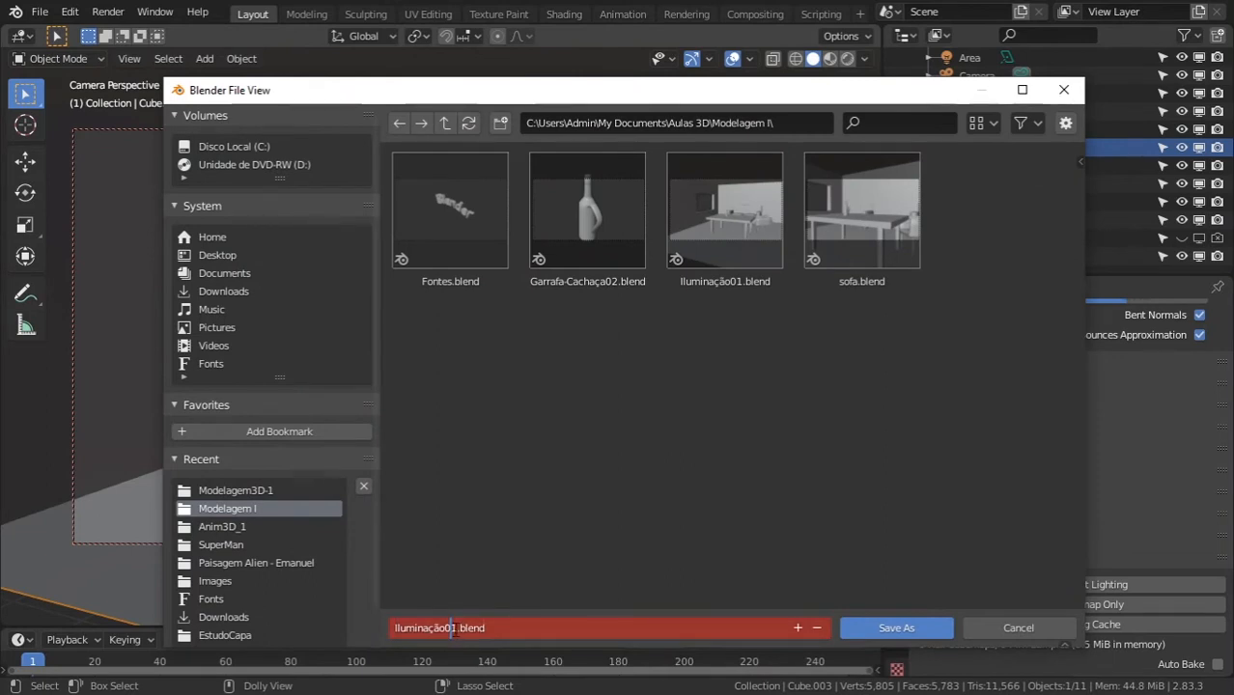
{"action": "left_click_drag", "start_coordinate": [452, 628], "coordinate": [363, 637]}
{"action": "type", "text": "Sala1"}
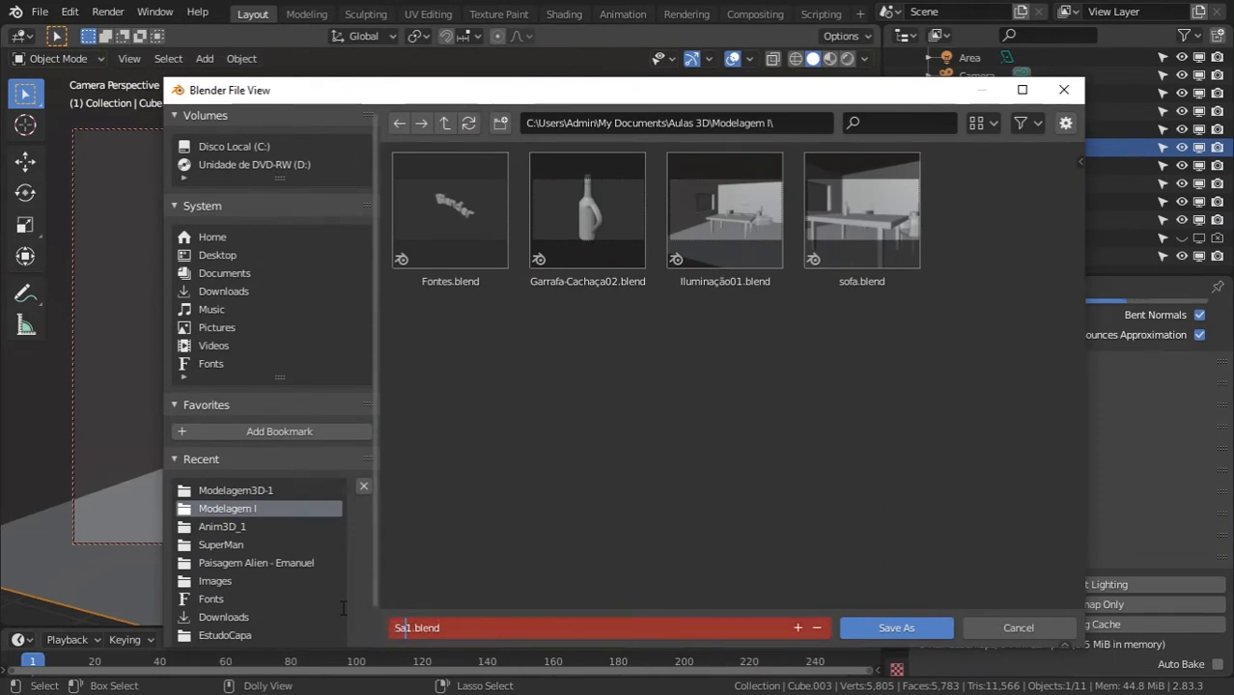
{"action": "type", "text": "Materiais0"}
{"action": "left_click", "coordinate": [342, 608]}
{"action": "left_click", "coordinate": [342, 610]}
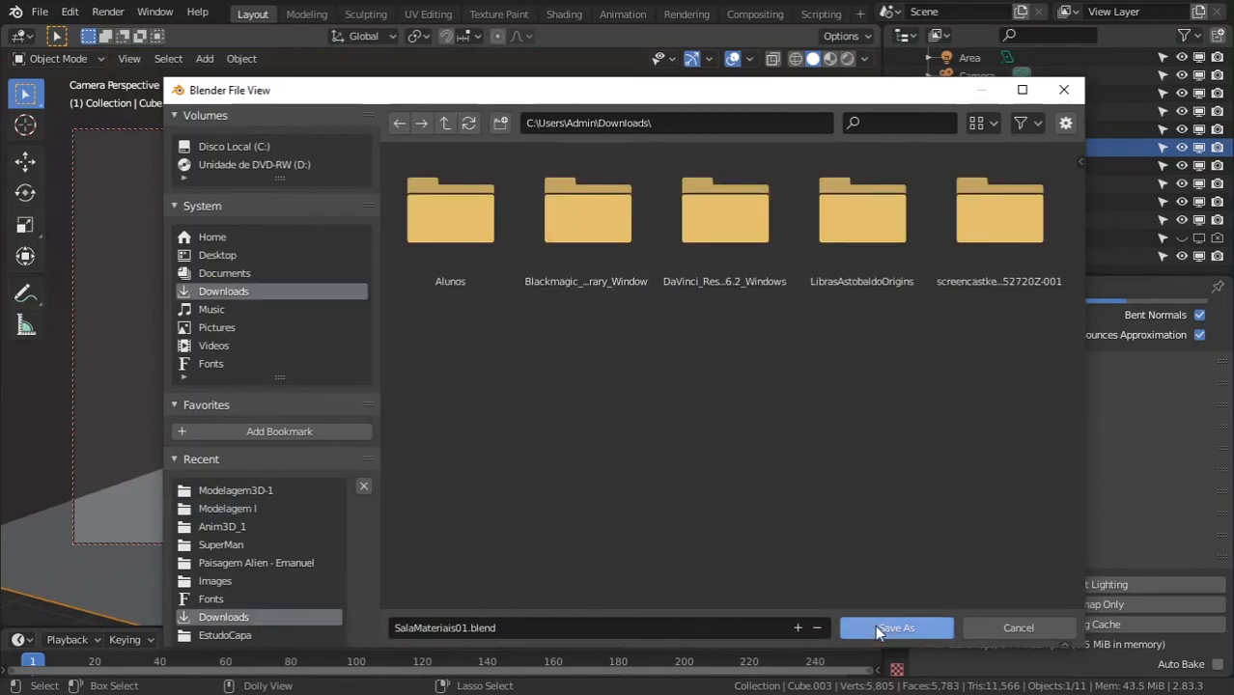
{"action": "left_click", "coordinate": [400, 123]}
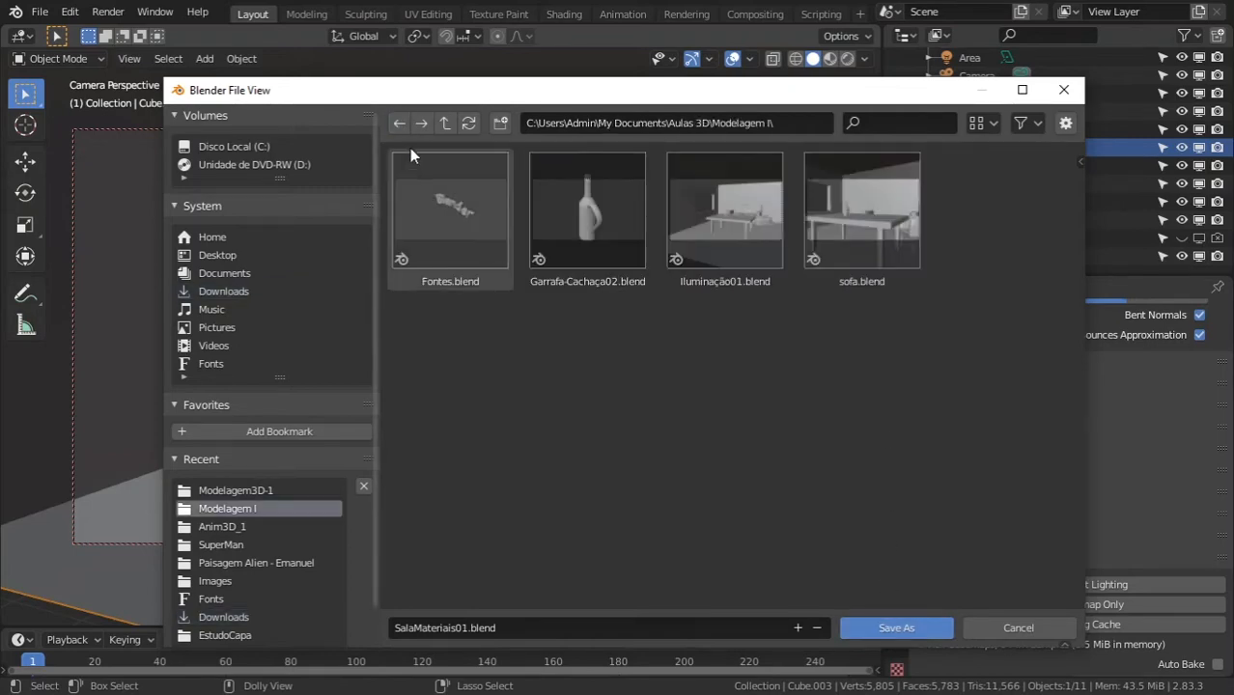
{"action": "left_click", "coordinate": [909, 629]}
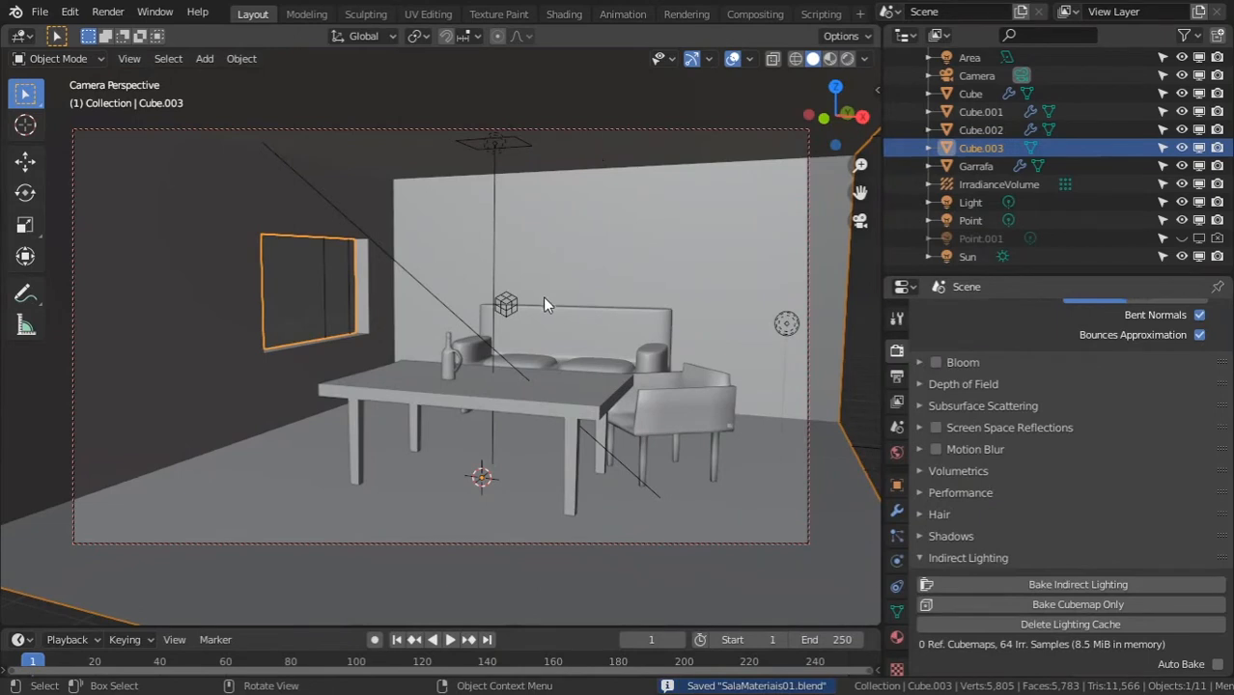
Step: Preview the room in rendered shading, switch the viewport to Material Preview, and select the sofa
{"action": "left_click", "coordinate": [847, 58]}
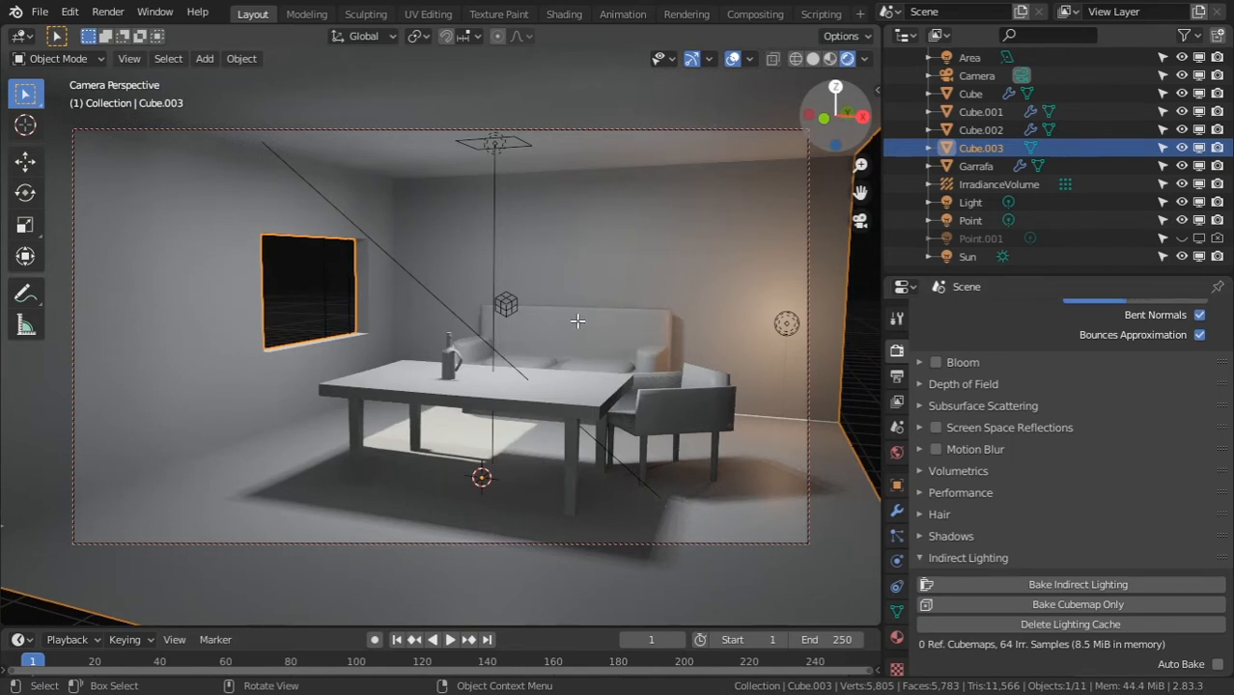
{"action": "left_click", "coordinate": [831, 58]}
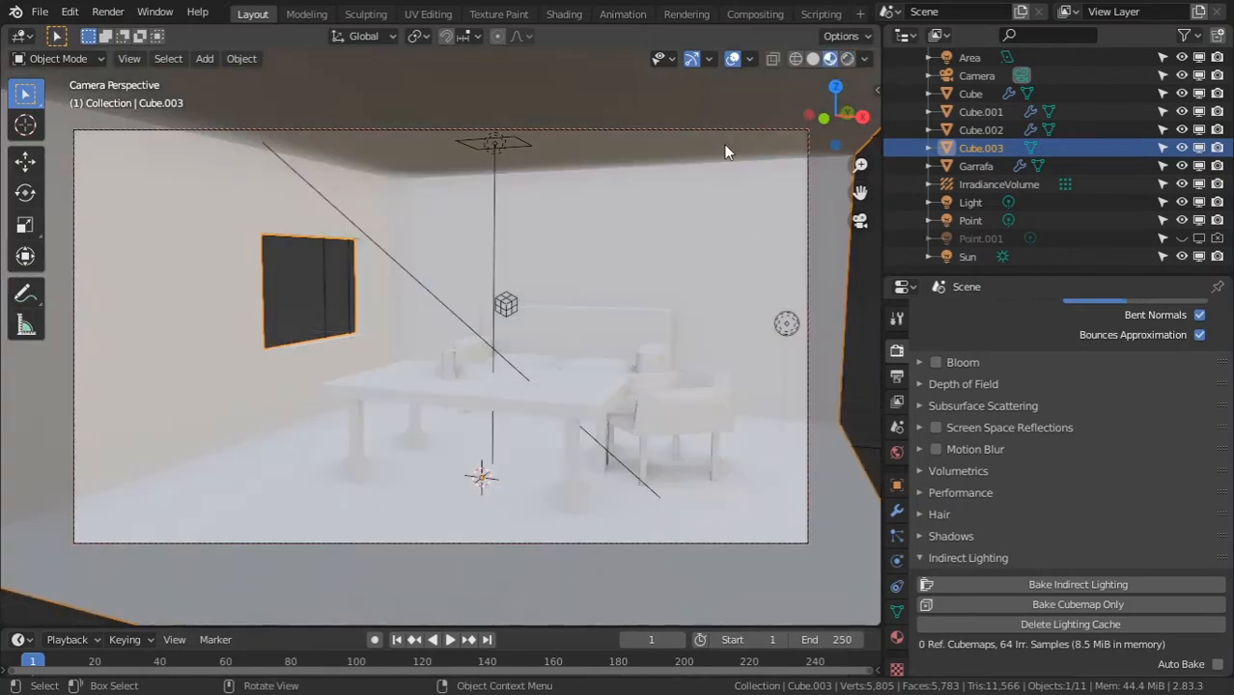
{"action": "left_click", "coordinate": [633, 325]}
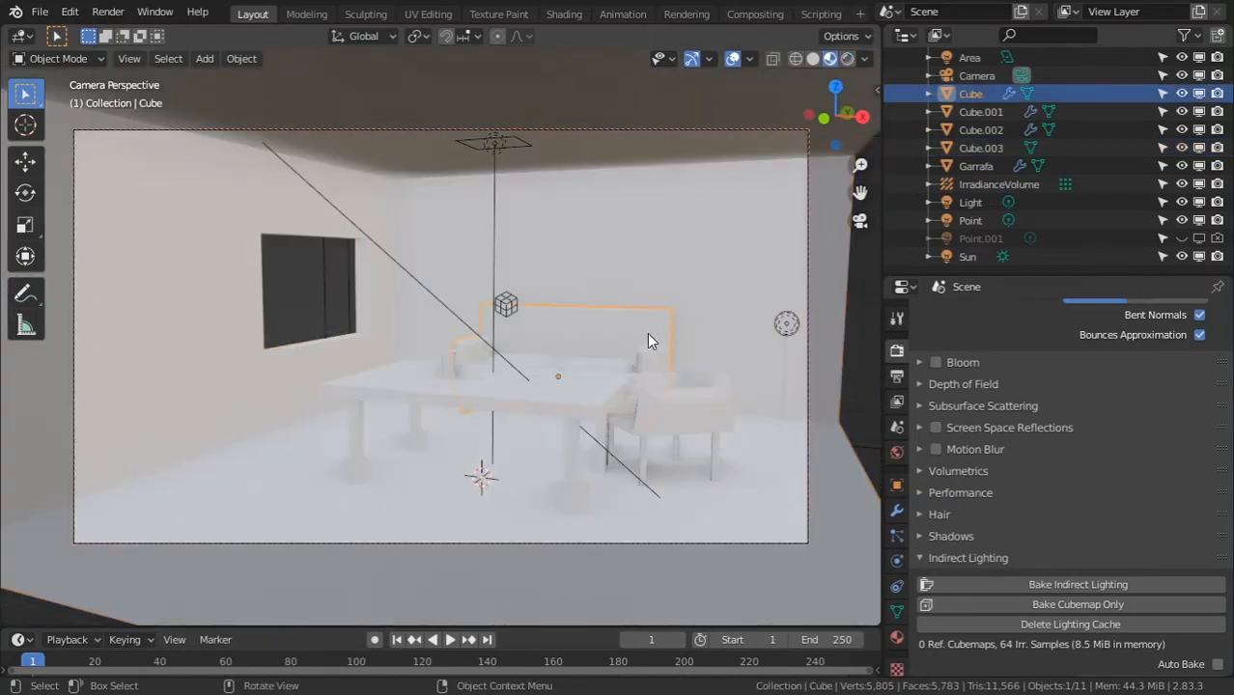
Step: Switch to the Shading workspace and isolate the sofa in local view
{"action": "left_click", "coordinate": [570, 15]}
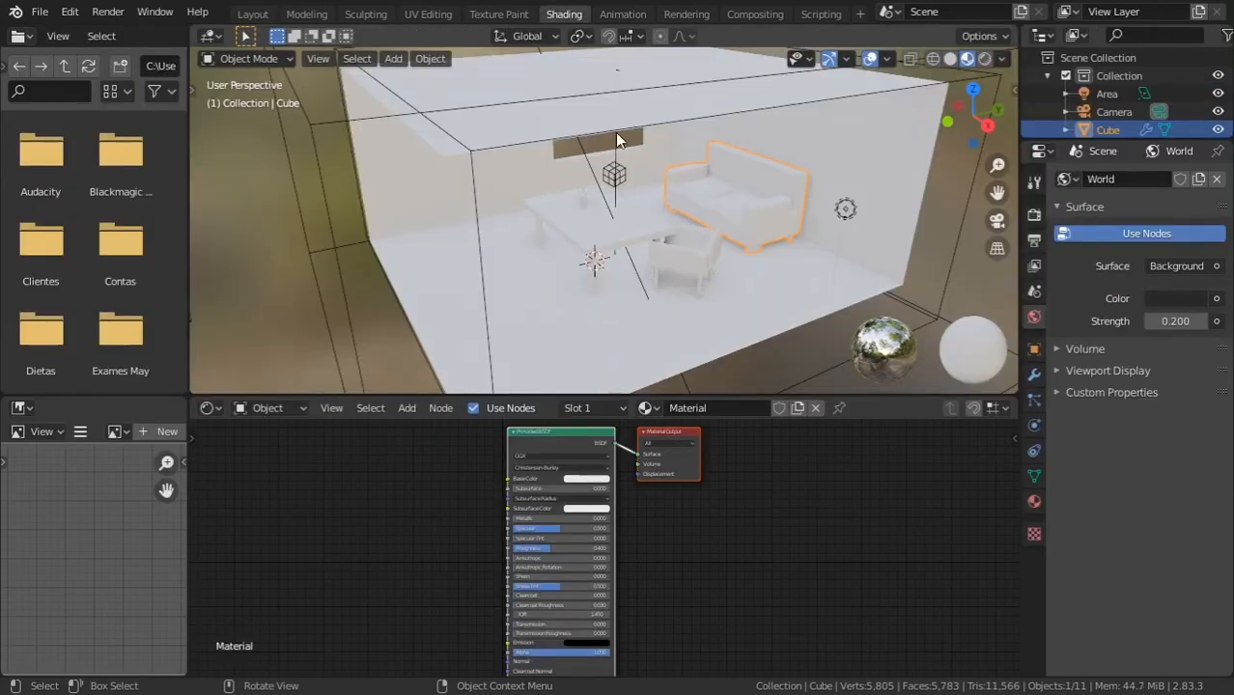
{"action": "middle_click_drag", "start_coordinate": [645, 210], "coordinate": [681, 232]}
{"action": "mouse_move", "coordinate": [697, 276]}
{"action": "middle_mouse_down", "text": "ctrl"}
{"action": "mouse_move", "coordinate": [717, 229]}
{"action": "mouse_move", "coordinate": [714, 247]}
{"action": "middle_mouse_up", "text": "ctrl"}
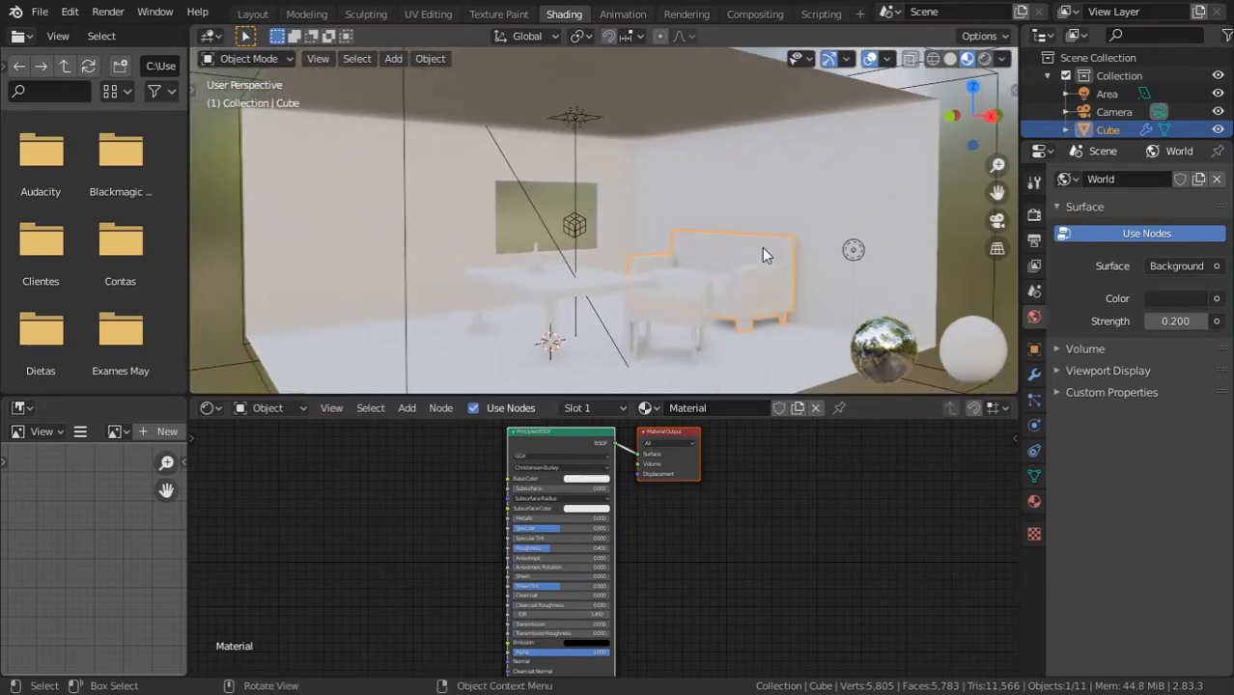
{"action": "key", "text": "slash"}
{"action": "key", "text": "n"}
{"action": "key", "text": "n"}
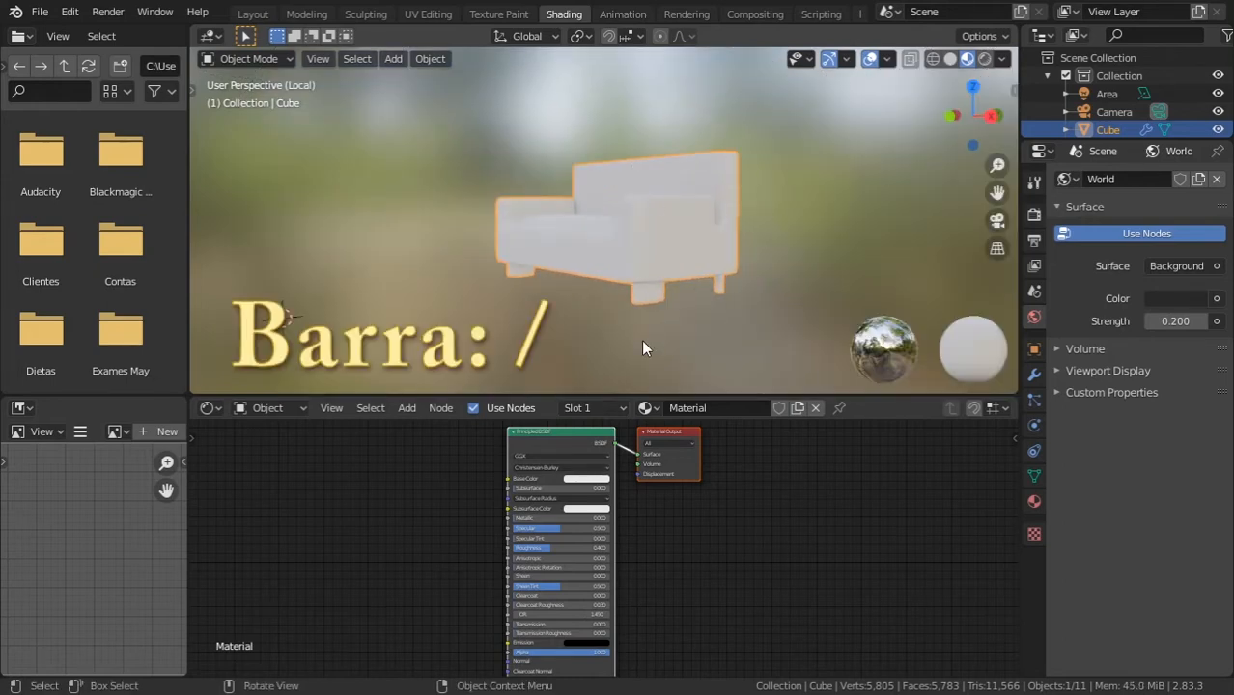
{"action": "middle_click_drag", "start_coordinate": [635, 198], "coordinate": [681, 233]}
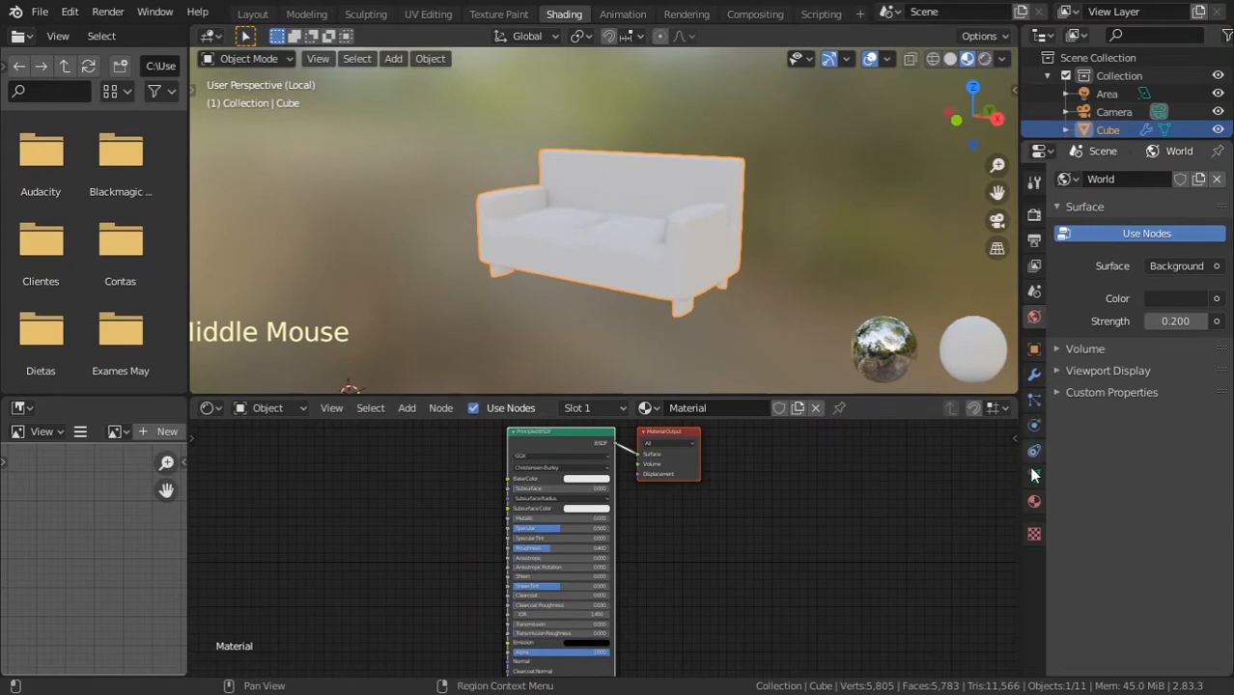
Step: Rename the sofa's material to SofaMaterial
{"action": "left_click", "coordinate": [1034, 501]}
{"action": "left_click", "coordinate": [1163, 444]}
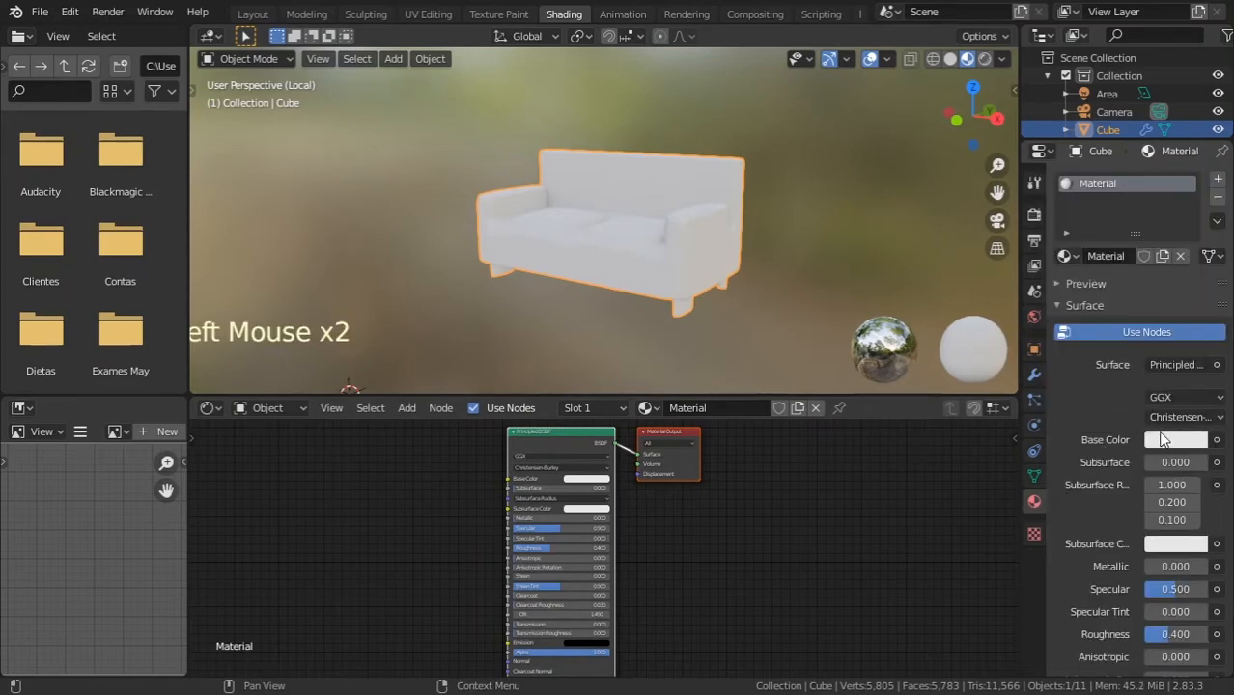
{"action": "left_click", "coordinate": [1104, 255]}
{"action": "key", "text": "Home"}
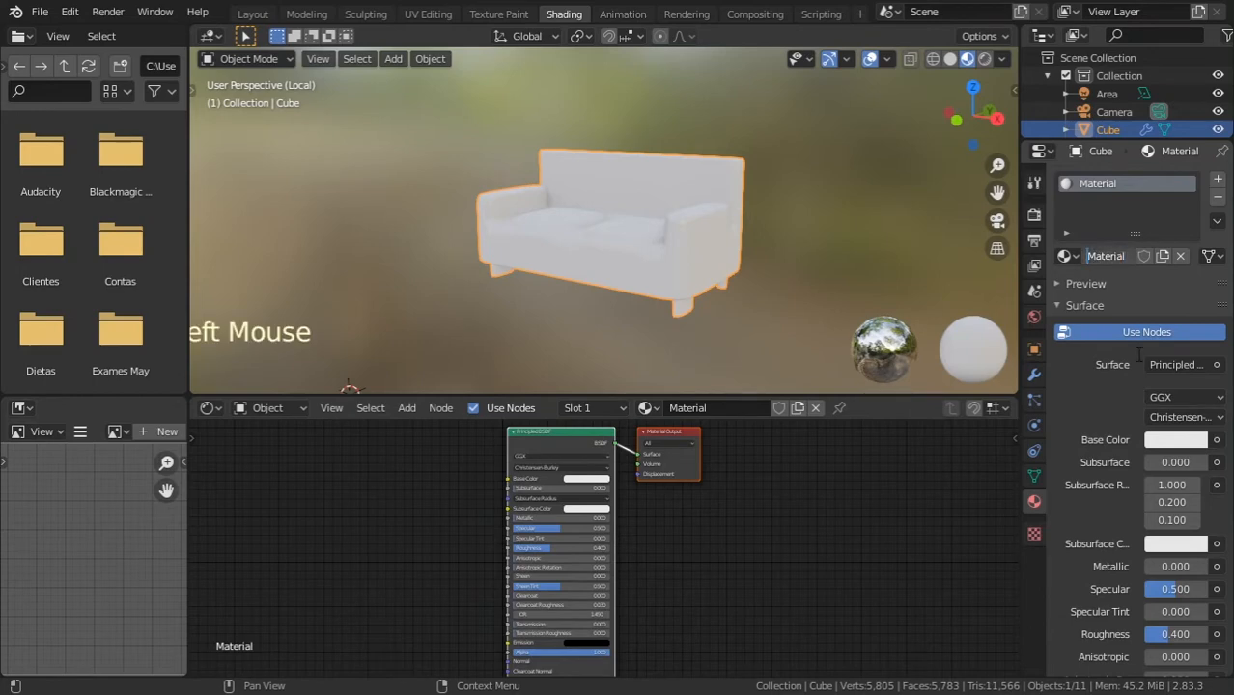
{"action": "type", "text": "Sofa"}
{"action": "key", "text": "Return"}
Step: Darken SofaMaterial's base color to a dark grey with value 0.280 and save the file
{"action": "left_click", "coordinate": [1161, 442]}
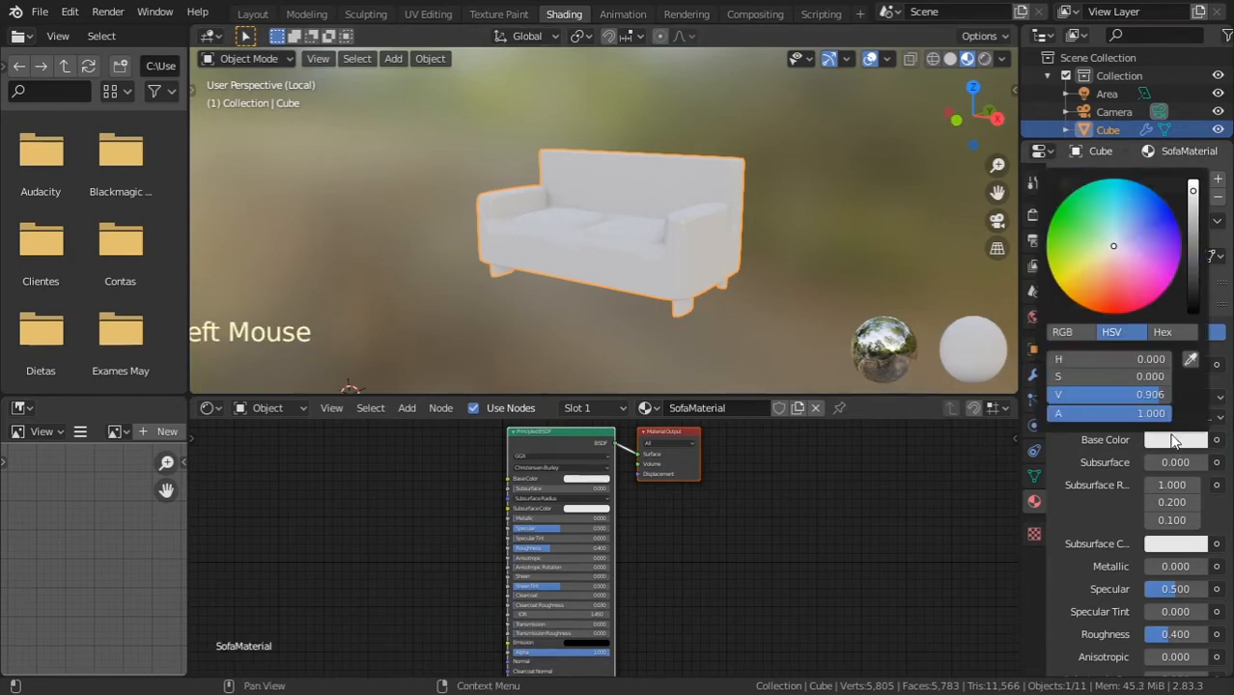
{"action": "left_click_drag", "start_coordinate": [1195, 201], "coordinate": [1198, 278]}
{"action": "middle_click_drag", "start_coordinate": [740, 226], "coordinate": [702, 198], "text": "shift"}
{"action": "key", "text": "ctrl+s"}
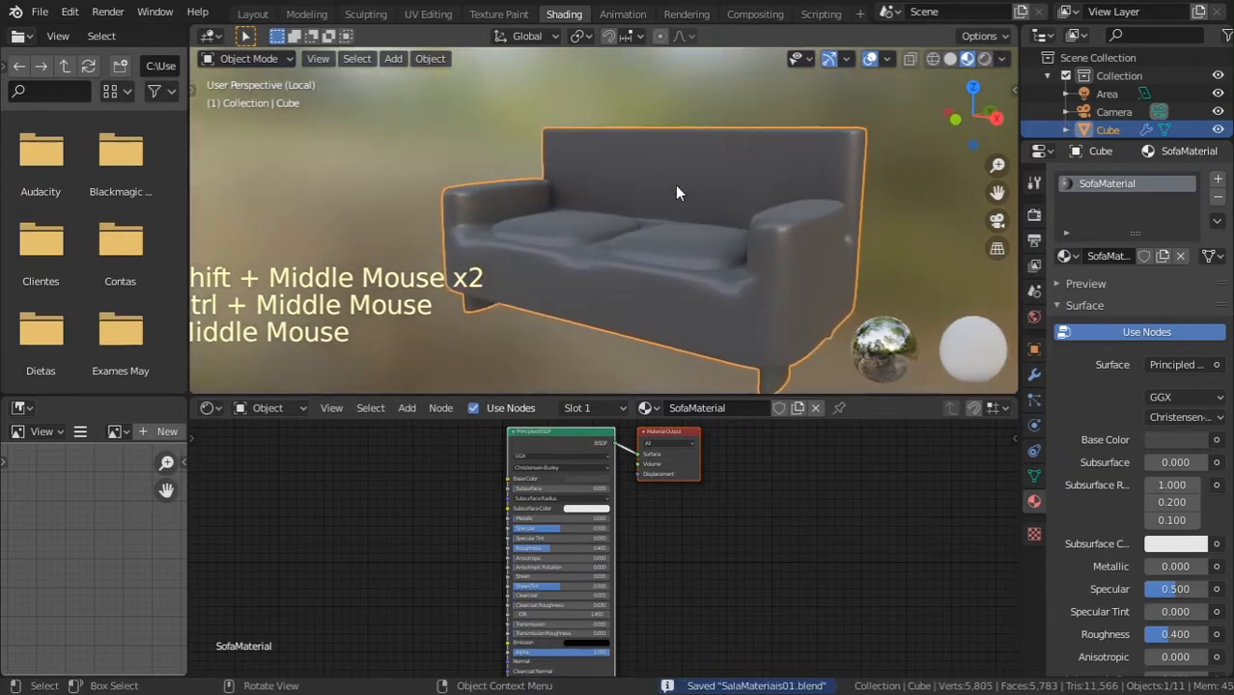
Step: Widen the properties area, set SofaMaterial's Roughness to 1.000 and Specular to 0.046, and save the file
{"action": "middle_click_drag", "start_coordinate": [1190, 489], "coordinate": [1086, 377]}
{"action": "left_click_drag", "start_coordinate": [1045, 410], "coordinate": [954, 413]}
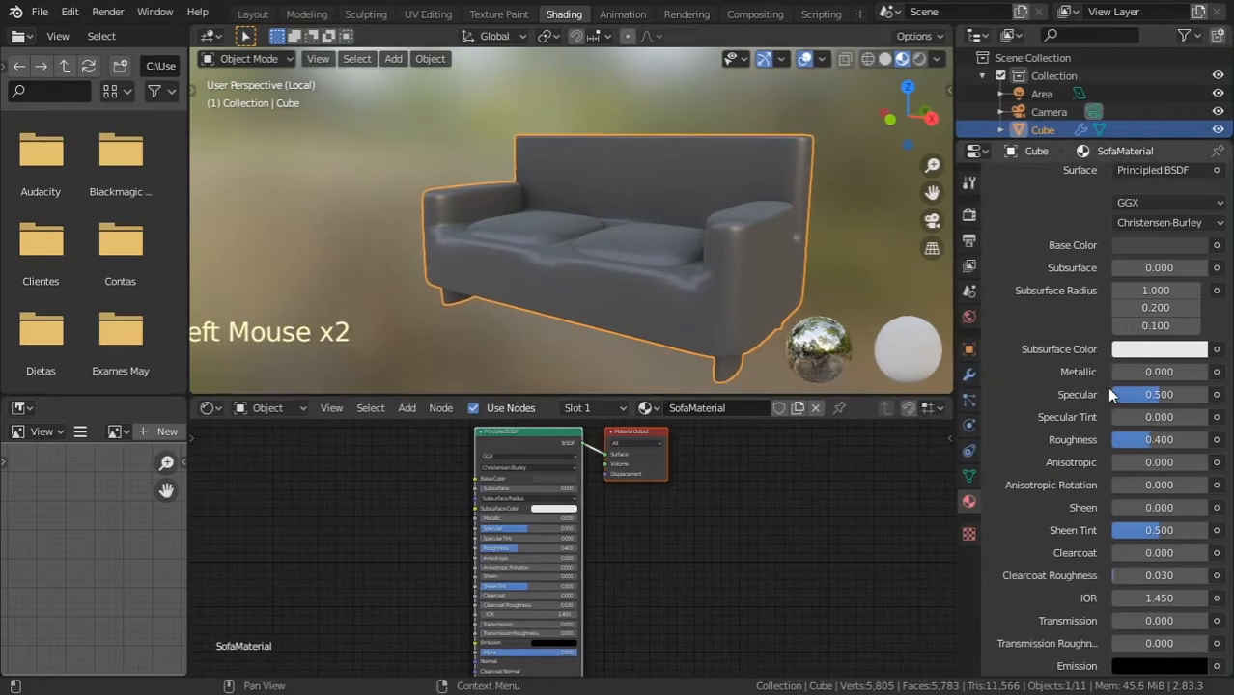
{"action": "left_click_drag", "start_coordinate": [1150, 443], "coordinate": [1086, 444]}
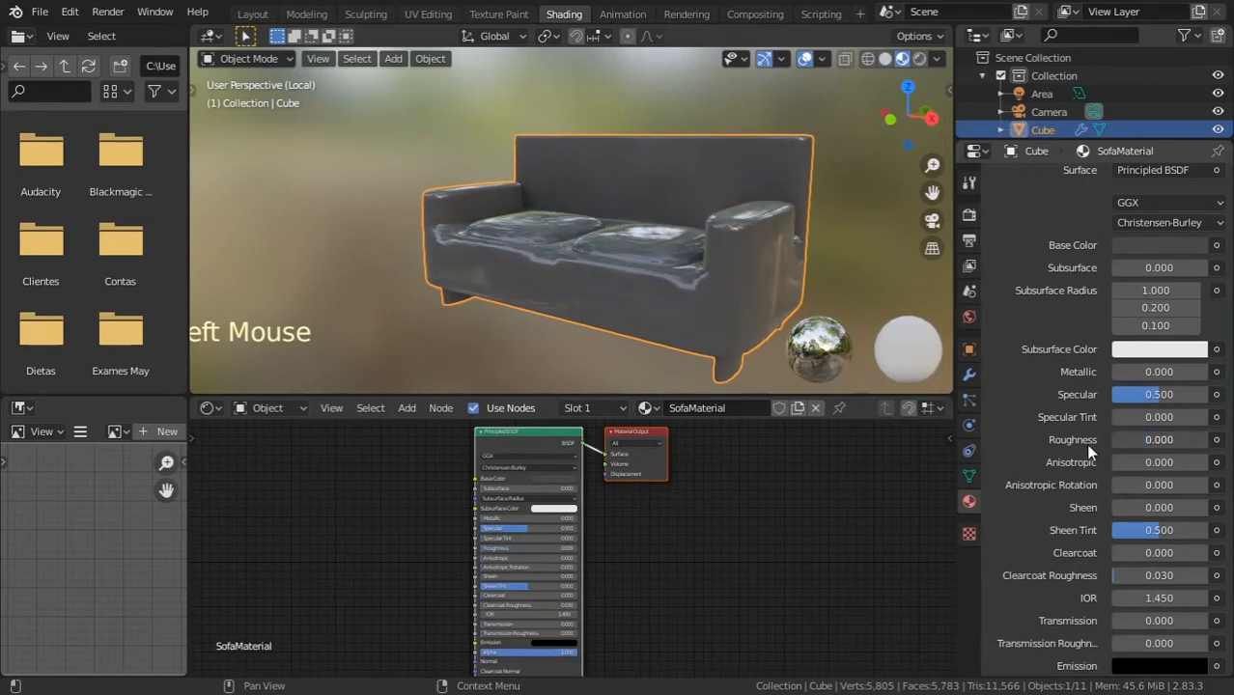
{"action": "left_click_drag", "start_coordinate": [1085, 443], "coordinate": [1198, 440]}
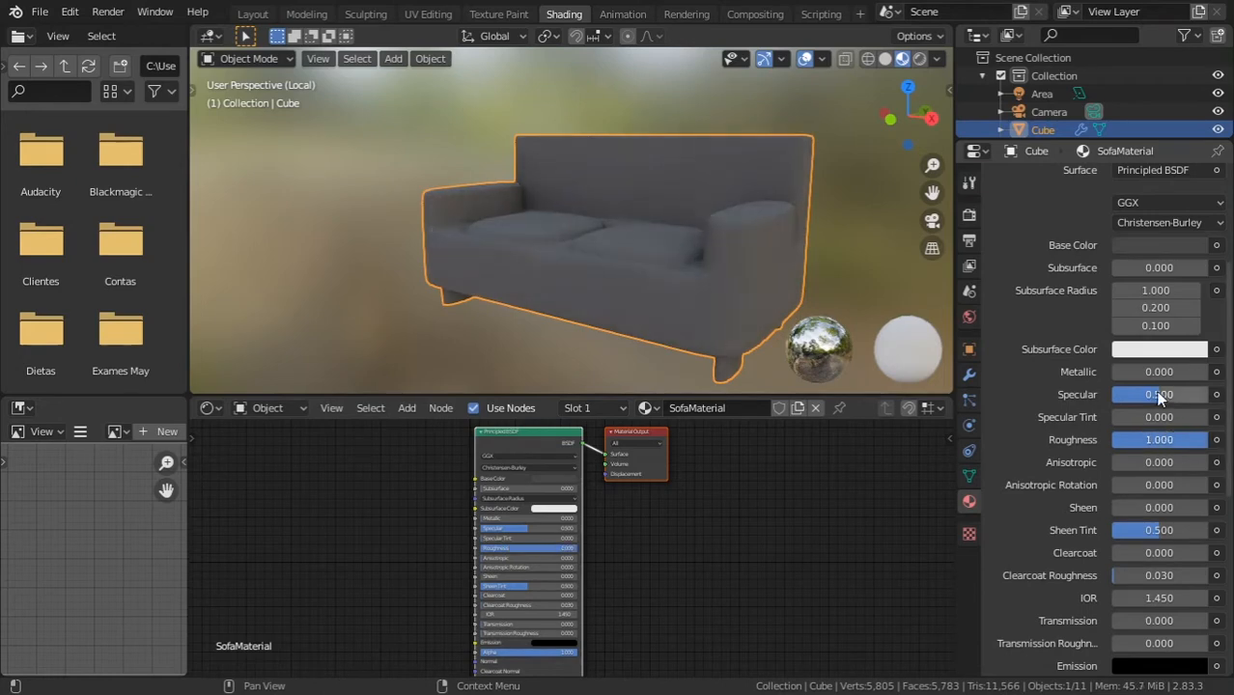
{"action": "left_click_drag", "start_coordinate": [1157, 394], "coordinate": [1099, 394]}
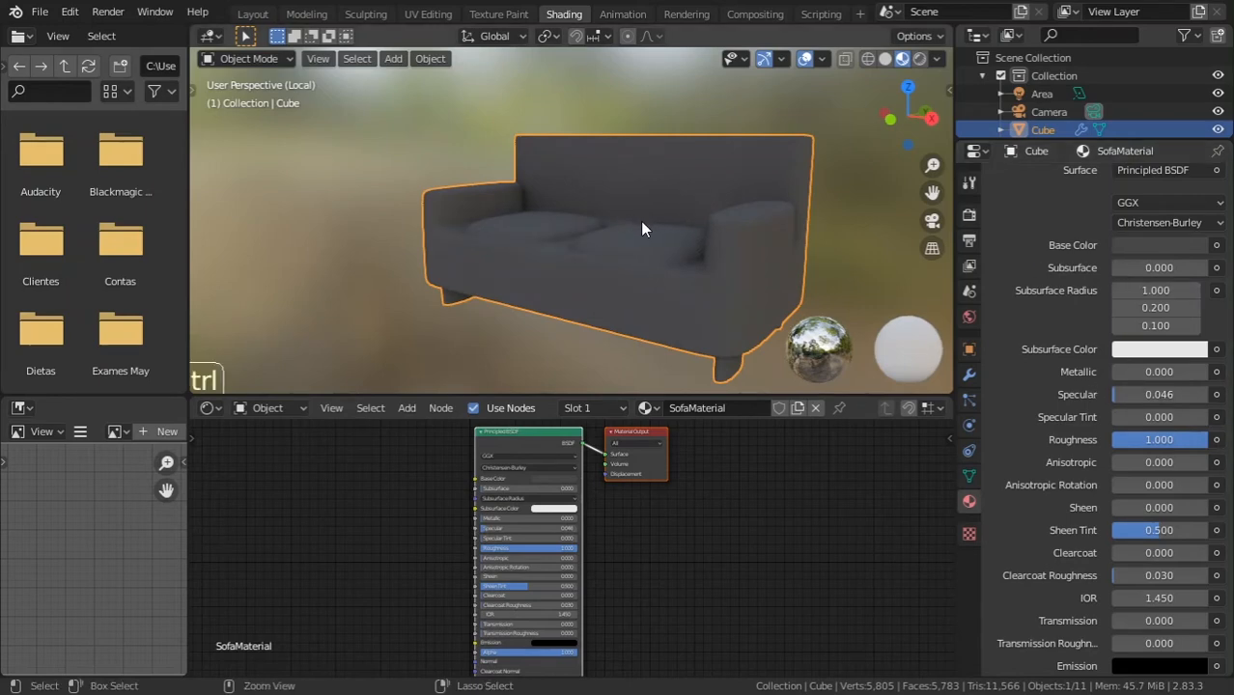
{"action": "key", "text": "ctrl+s"}
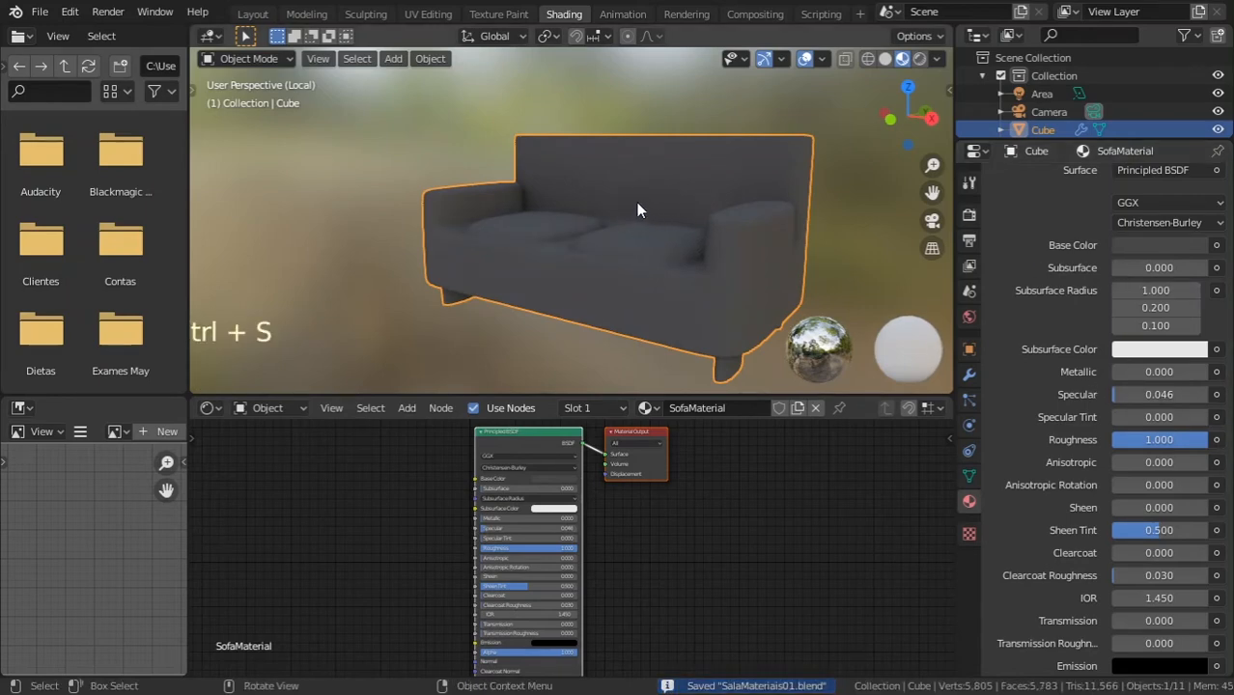
Step: Save the file again and raise SofaMaterial's Specular to 0.120
{"action": "mouse_move", "coordinate": [647, 202]}
{"action": "middle_mouse_down"}
{"action": "mouse_move", "coordinate": [731, 282]}
{"action": "mouse_move", "coordinate": [645, 207]}
{"action": "middle_mouse_up"}
{"action": "key", "text": "ctrl+s"}
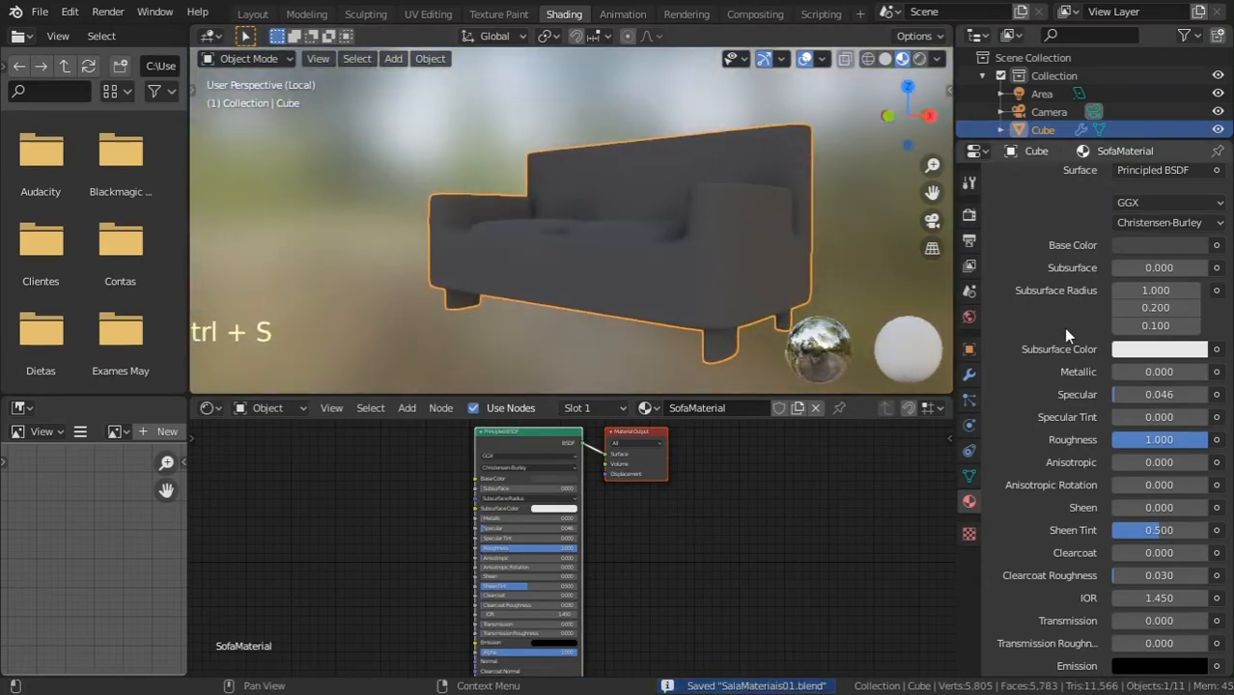
{"action": "mouse_move", "coordinate": [1116, 394]}
{"action": "left_mouse_down"}
{"action": "mouse_move", "coordinate": [1137, 392]}
{"action": "mouse_move", "coordinate": [1127, 396]}
{"action": "left_mouse_up"}
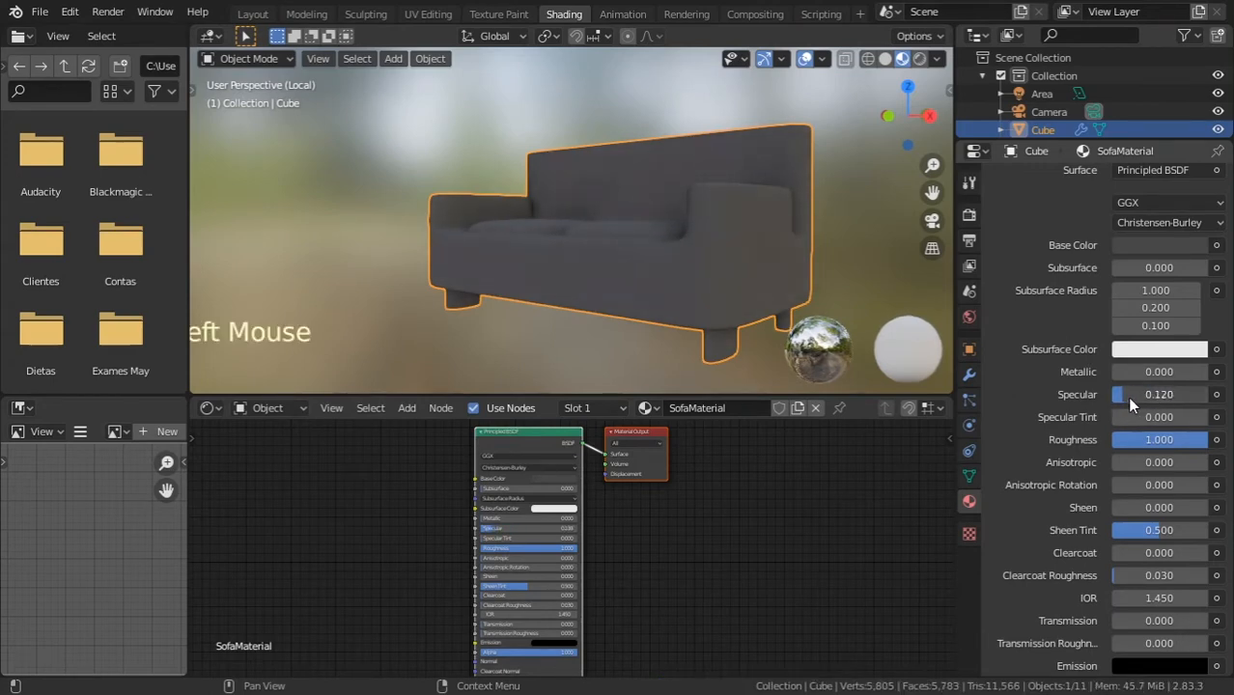
Step: Add a second material slot to the sofa, assign SofaMaterial to it, and make it an independent single-user copy
{"action": "middle_click_drag", "start_coordinate": [1057, 382], "coordinate": [1056, 570]}
{"action": "middle_click_drag", "start_coordinate": [1062, 202], "coordinate": [1069, 198]}
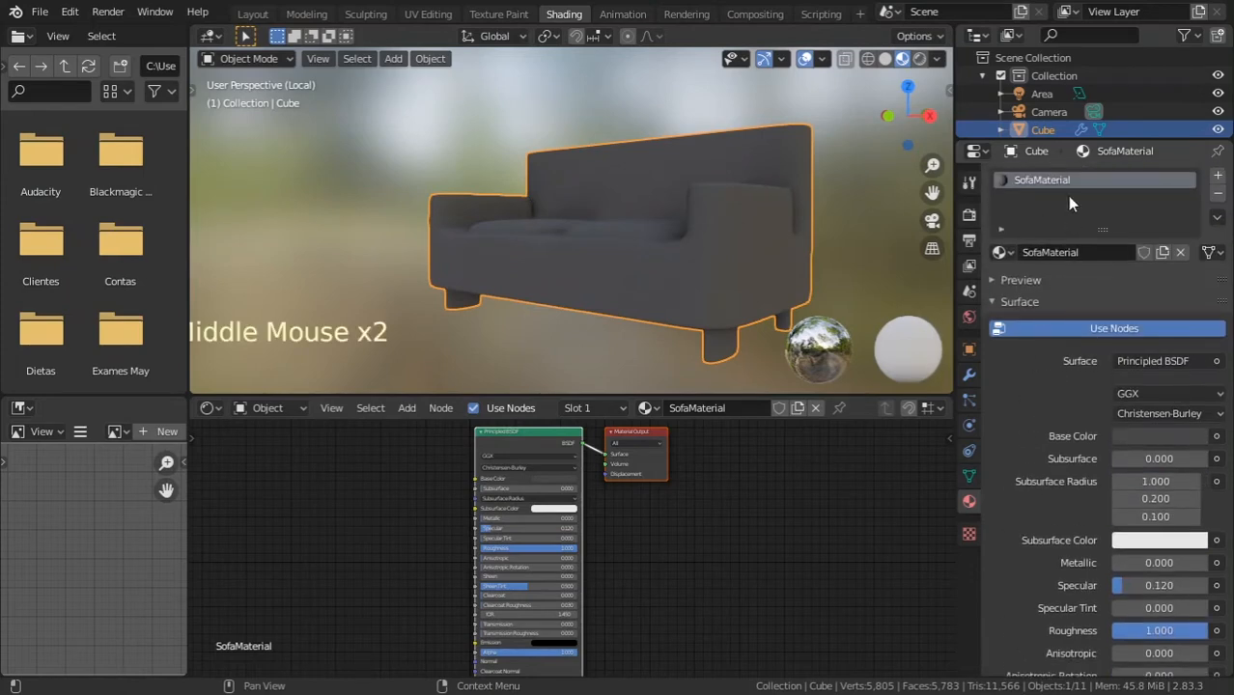
{"action": "left_click", "coordinate": [1218, 176]}
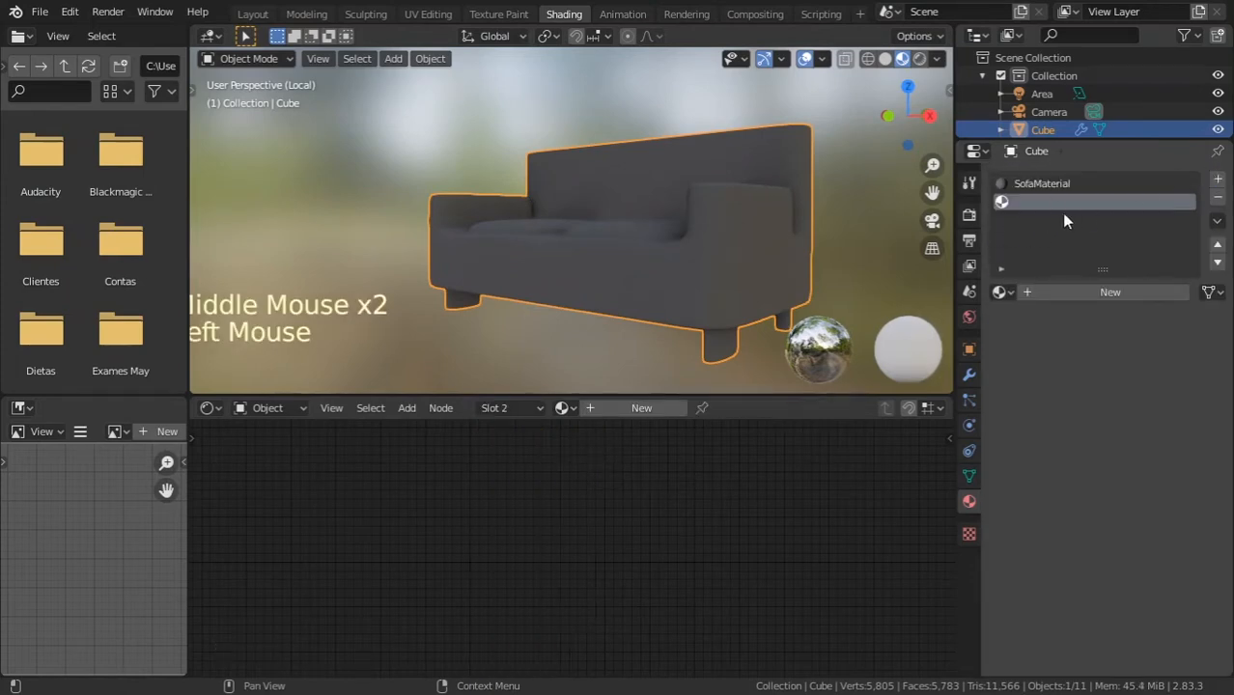
{"action": "left_click", "coordinate": [1062, 294]}
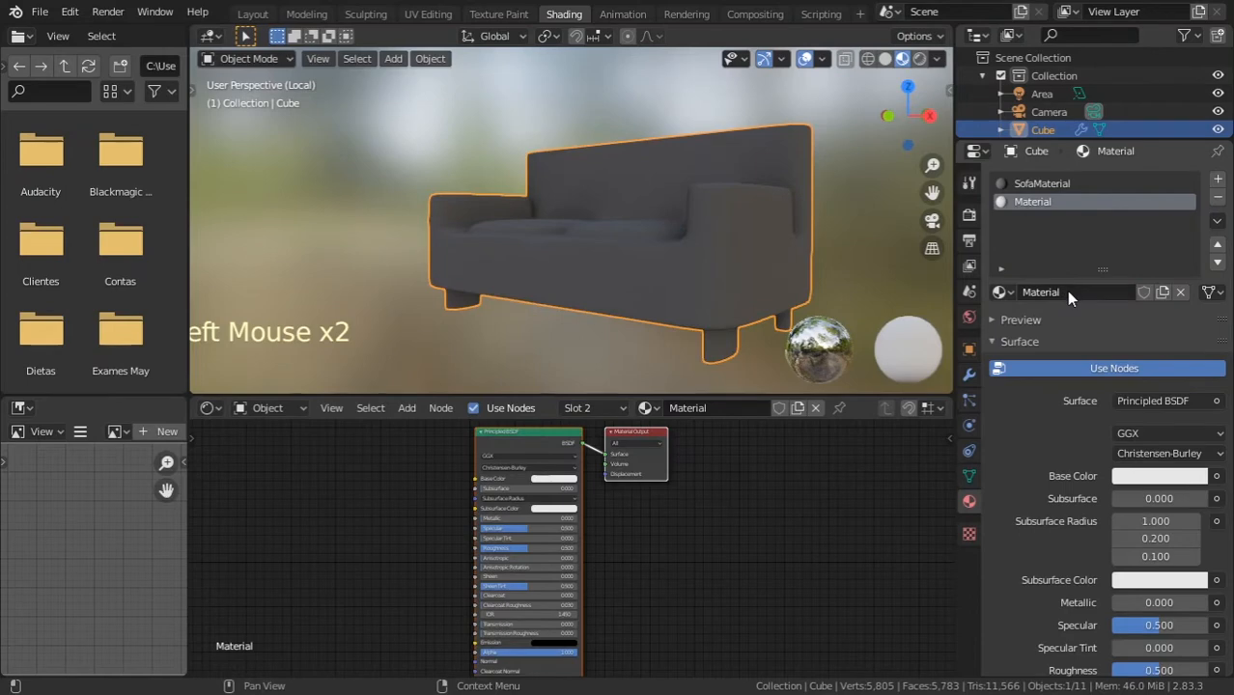
{"action": "key", "text": "ctrl+z"}
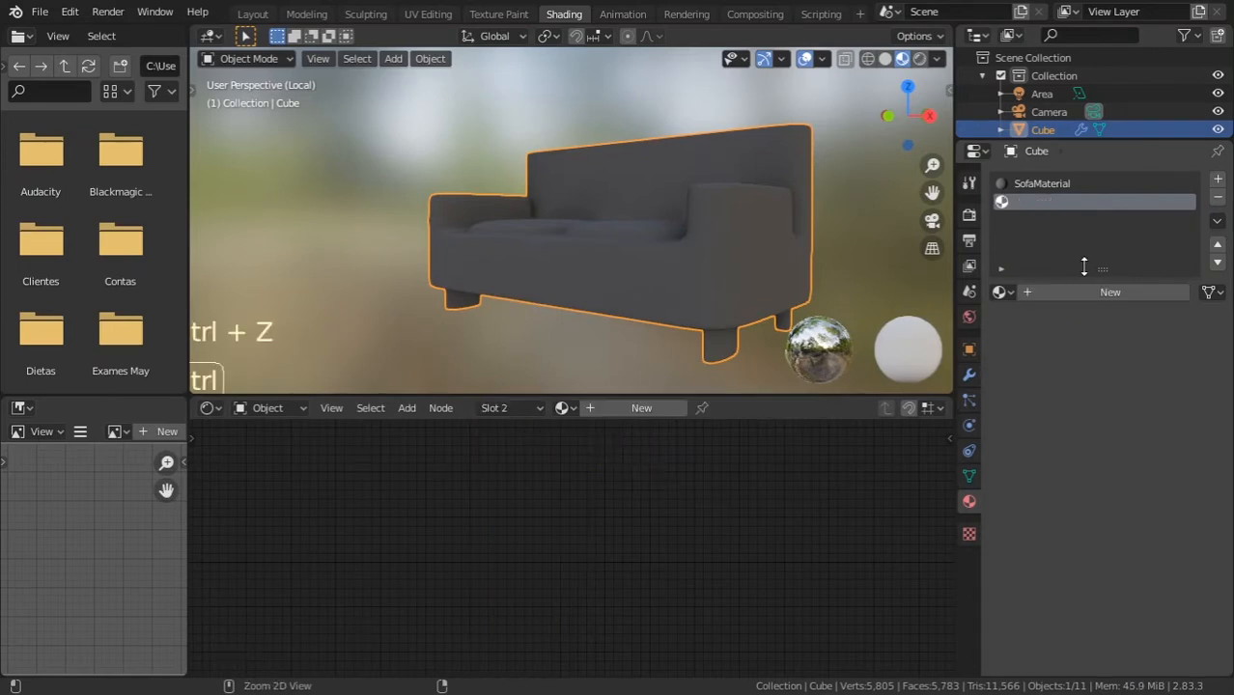
{"action": "left_click", "coordinate": [1006, 294]}
{"action": "left_click", "coordinate": [1004, 293]}
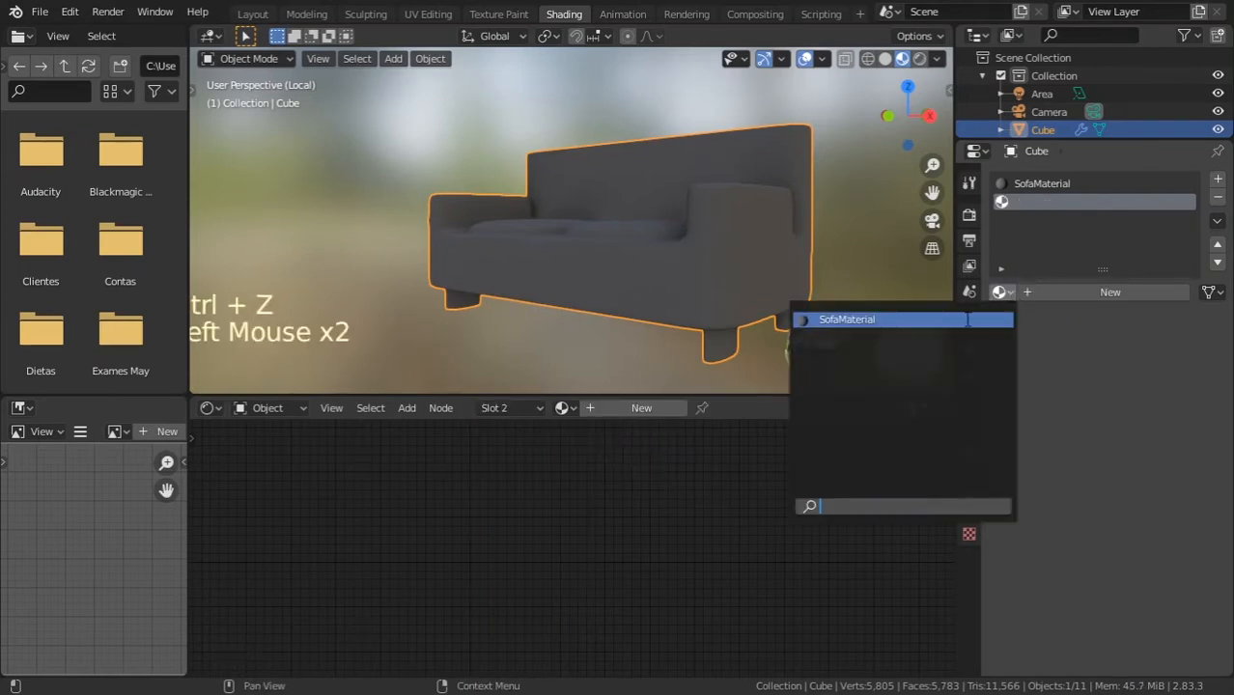
{"action": "left_click", "coordinate": [995, 328]}
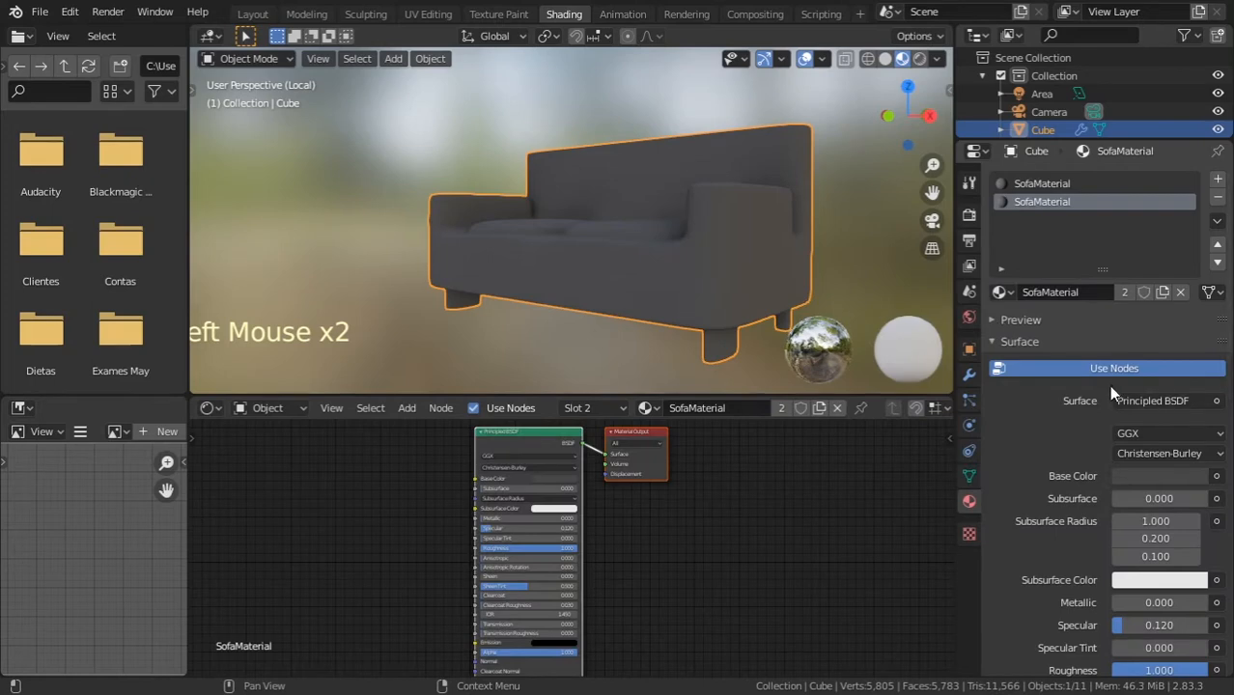
{"action": "left_click", "coordinate": [1126, 293]}
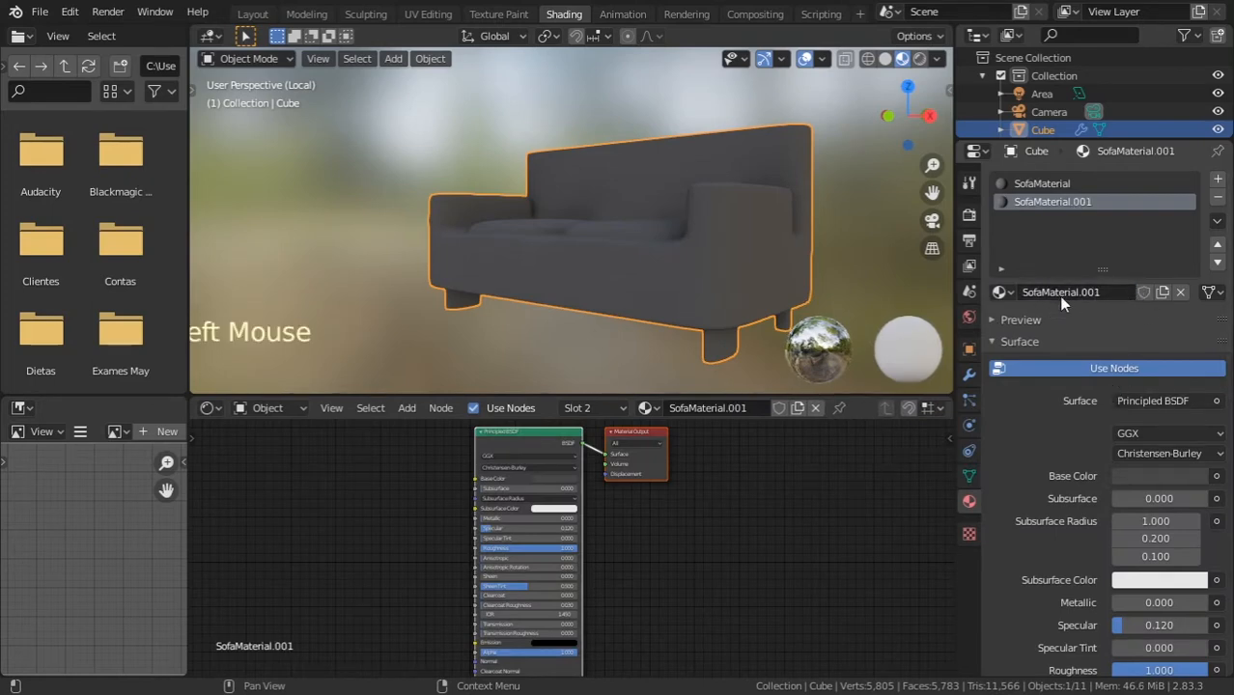
Step: Change the base color of the second slot's material to a dark reddish brown
{"action": "middle_click_drag", "start_coordinate": [1041, 483], "coordinate": [1068, 286]}
{"action": "left_click", "coordinate": [1127, 337]}
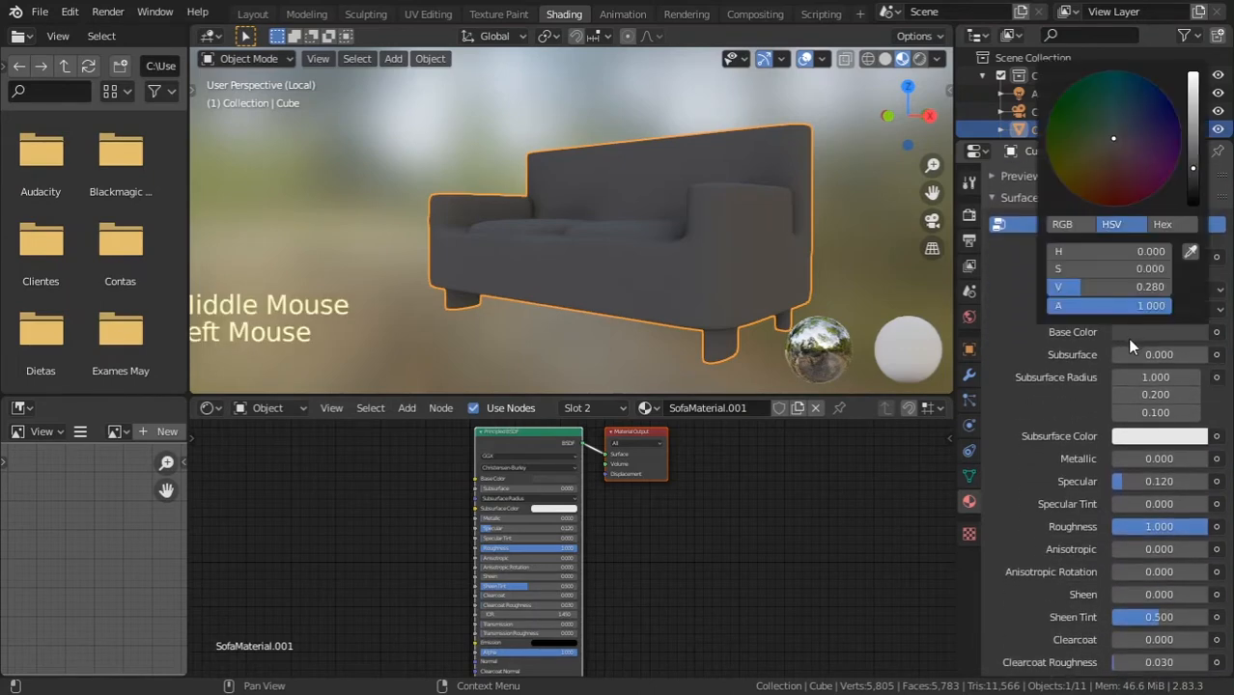
{"action": "left_click_drag", "start_coordinate": [1113, 140], "coordinate": [1113, 173]}
{"action": "mouse_move", "coordinate": [1194, 170]}
{"action": "left_mouse_down"}
{"action": "mouse_move", "coordinate": [1200, 198]}
{"action": "mouse_move", "coordinate": [1206, 172]}
{"action": "left_mouse_up"}
{"action": "left_click_drag", "start_coordinate": [1126, 170], "coordinate": [1106, 184]}
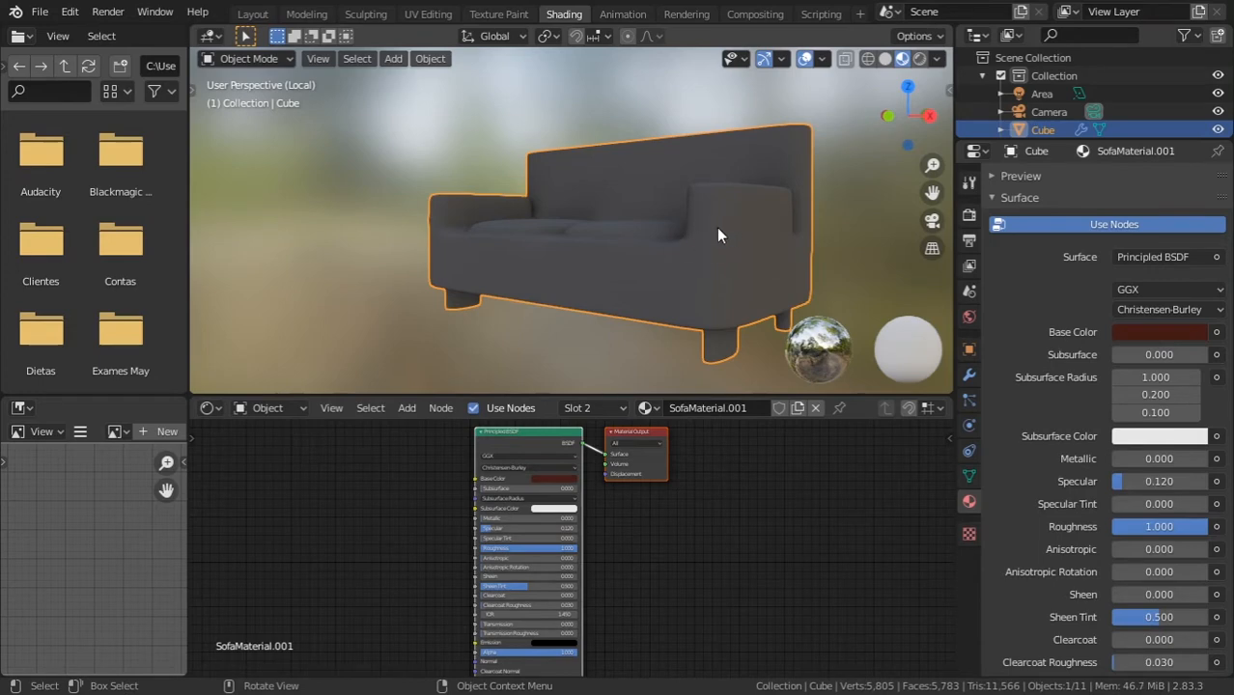
Step: Grow the selection from the sofa legs' bottom faces to the whole legs and assign the second slot's material, SofaMaterial.001, to them
{"action": "key", "text": "Tab"}
{"action": "mouse_move", "coordinate": [727, 224]}
{"action": "middle_mouse_down"}
{"action": "mouse_move", "coordinate": [733, 252]}
{"action": "mouse_move", "coordinate": [725, 177]}
{"action": "mouse_move", "coordinate": [722, 198]}
{"action": "mouse_move", "coordinate": [695, 203]}
{"action": "mouse_move", "coordinate": [713, 221]}
{"action": "middle_mouse_up"}
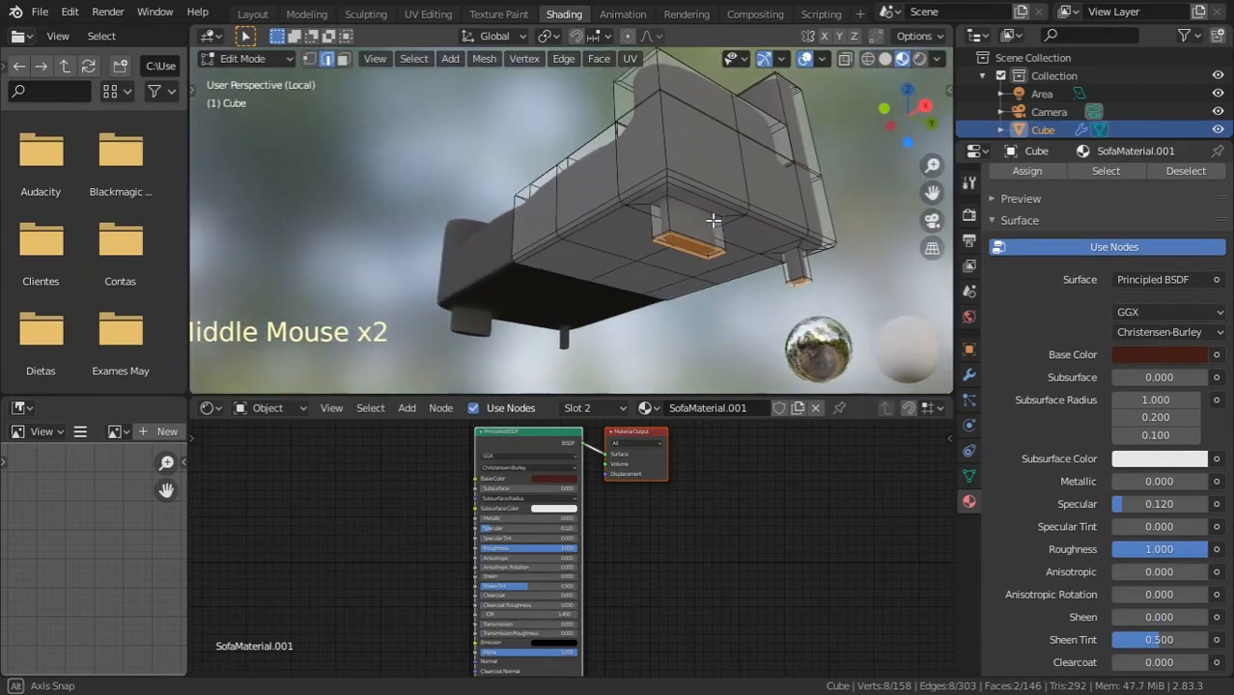
{"action": "key", "text": "ctrl+KP_Add"}
{"action": "key", "text": "ctrl+KP_Add"}
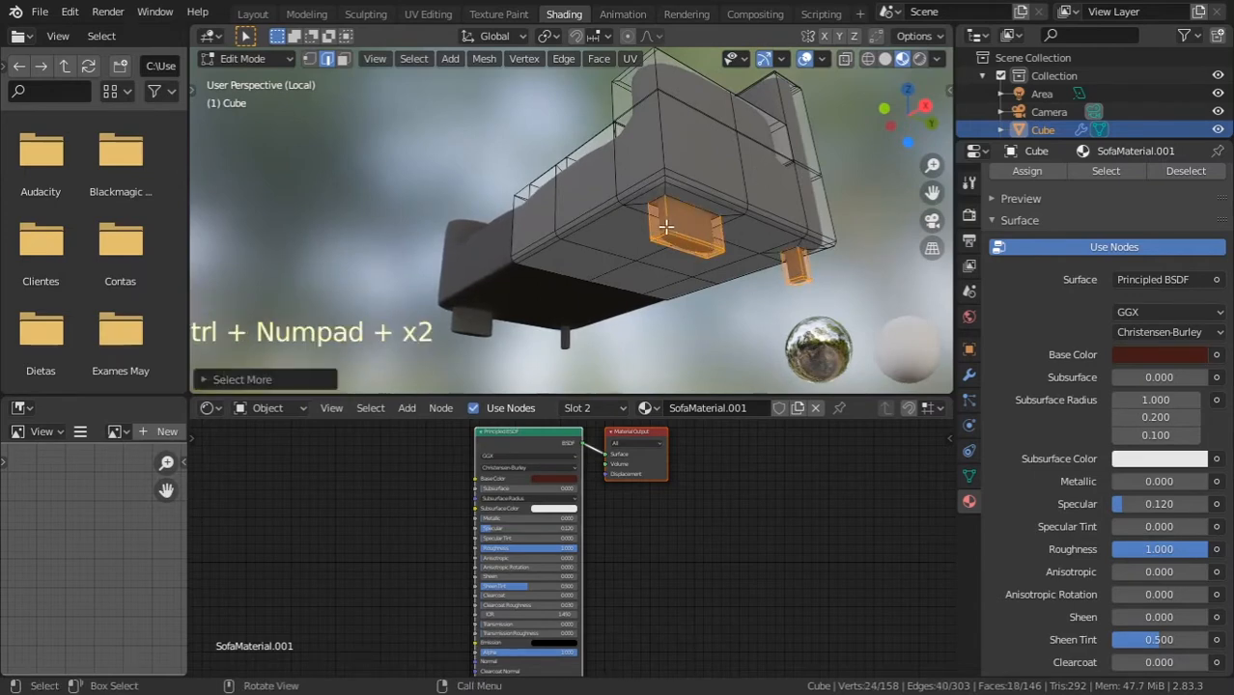
{"action": "middle_click_drag", "start_coordinate": [1045, 281], "coordinate": [1046, 425]}
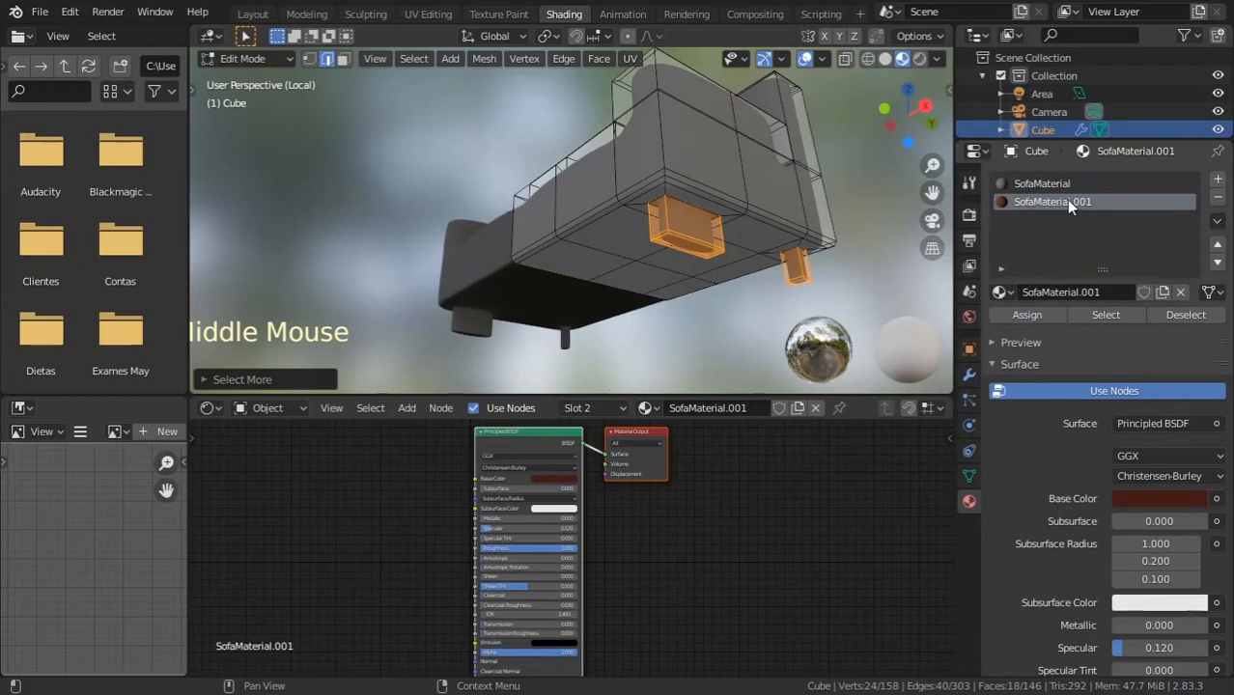
{"action": "left_click", "coordinate": [1033, 314]}
{"action": "key", "text": "Tab"}
{"action": "middle_click_drag", "start_coordinate": [849, 251], "coordinate": [839, 224]}
Step: Add an edge loop near the top of each modelled sofa leg, just below the sofa base
{"action": "key", "text": "Tab"}
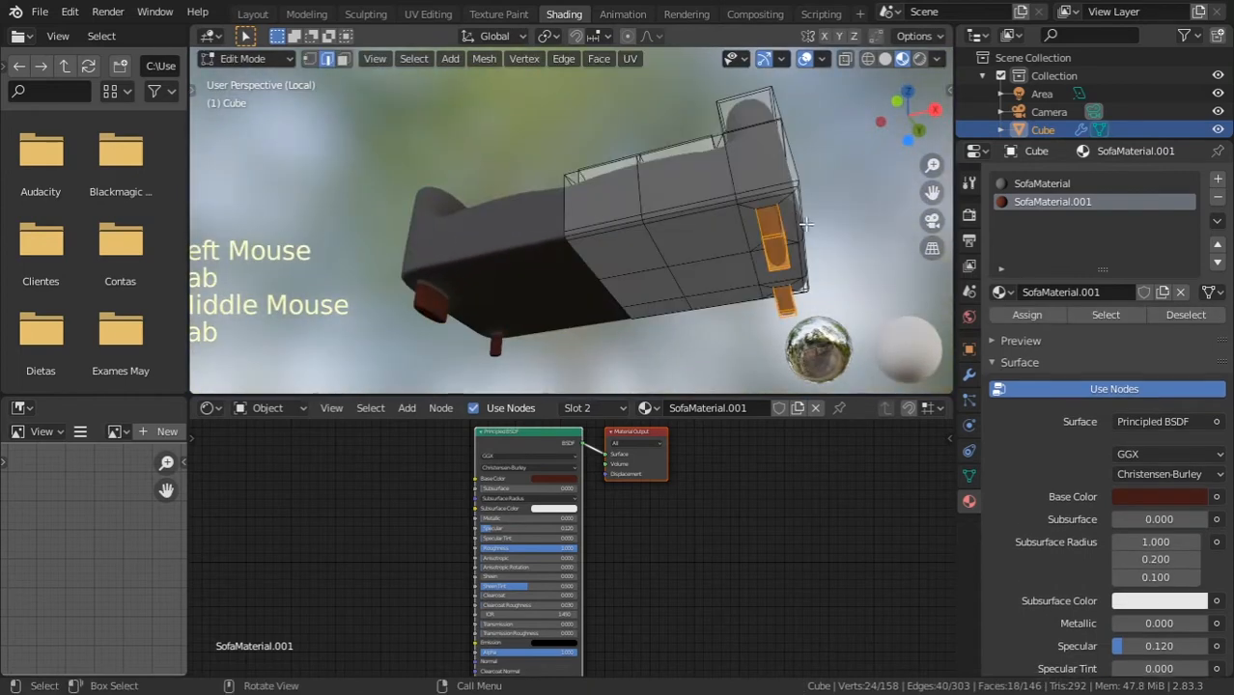
{"action": "key", "text": "ctrl+r"}
{"action": "left_click", "coordinate": [778, 217]}
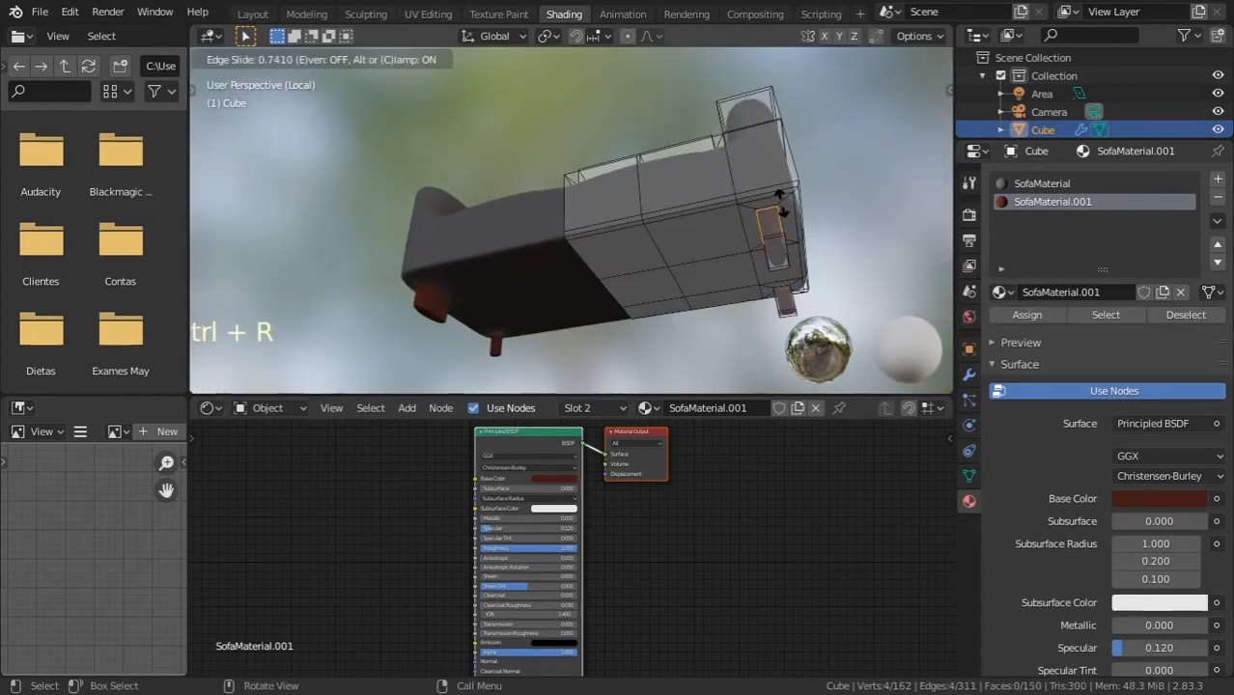
{"action": "left_click", "coordinate": [779, 205]}
{"action": "key", "text": "Tab"}
{"action": "middle_click_drag", "start_coordinate": [819, 219], "coordinate": [811, 251]}
{"action": "key", "text": "Tab"}
{"action": "key", "text": "ctrl+r"}
{"action": "left_click", "coordinate": [836, 269]}
{"action": "left_click", "coordinate": [846, 260]}
{"action": "key", "text": "Tab"}
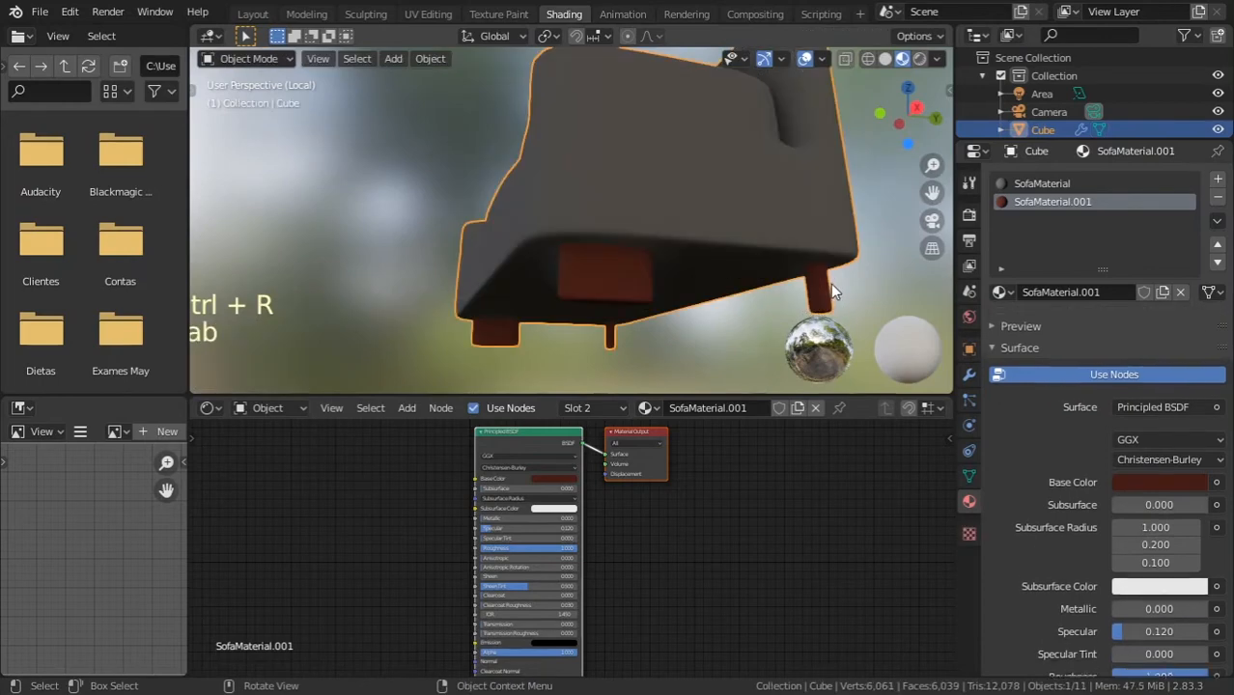
Step: Save the file and leave the sofa's local view to show the whole room again
{"action": "key", "text": "ctrl+s"}
{"action": "middle_click_drag", "start_coordinate": [760, 241], "coordinate": [736, 265]}
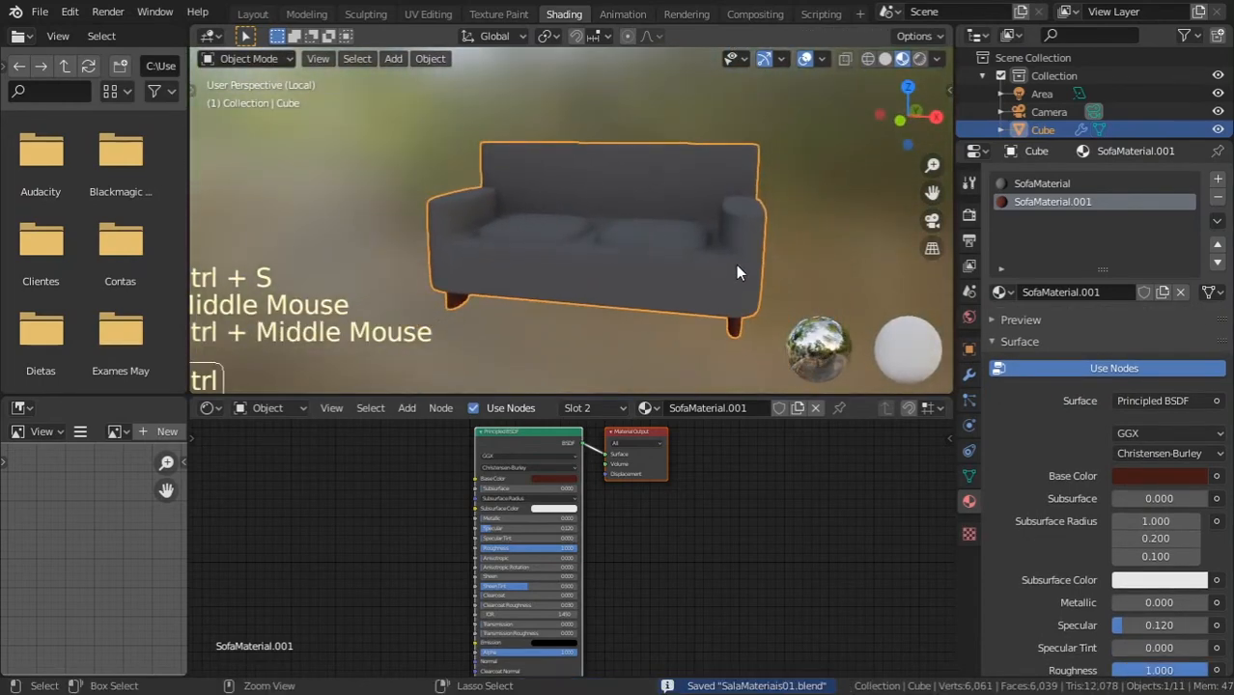
{"action": "key", "text": "ctrl+s"}
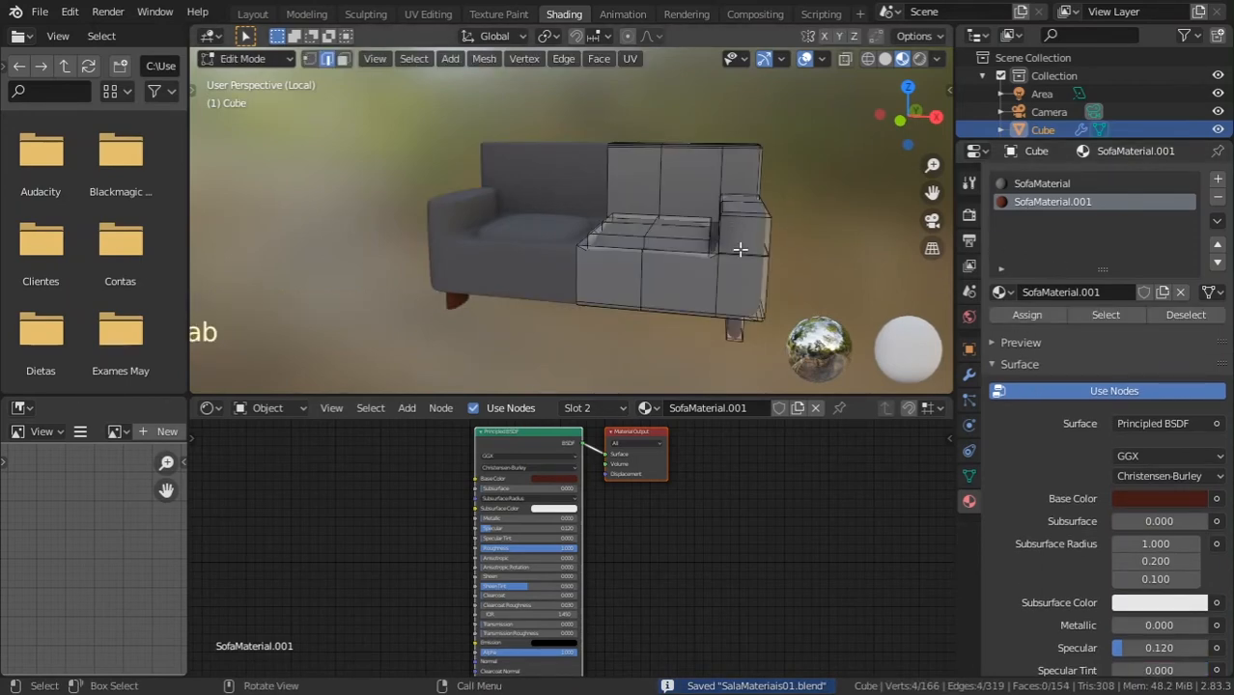
{"action": "middle_click_drag", "start_coordinate": [760, 254], "coordinate": [764, 224]}
{"action": "key", "text": "Tab"}
{"action": "key", "text": "ctrl+s"}
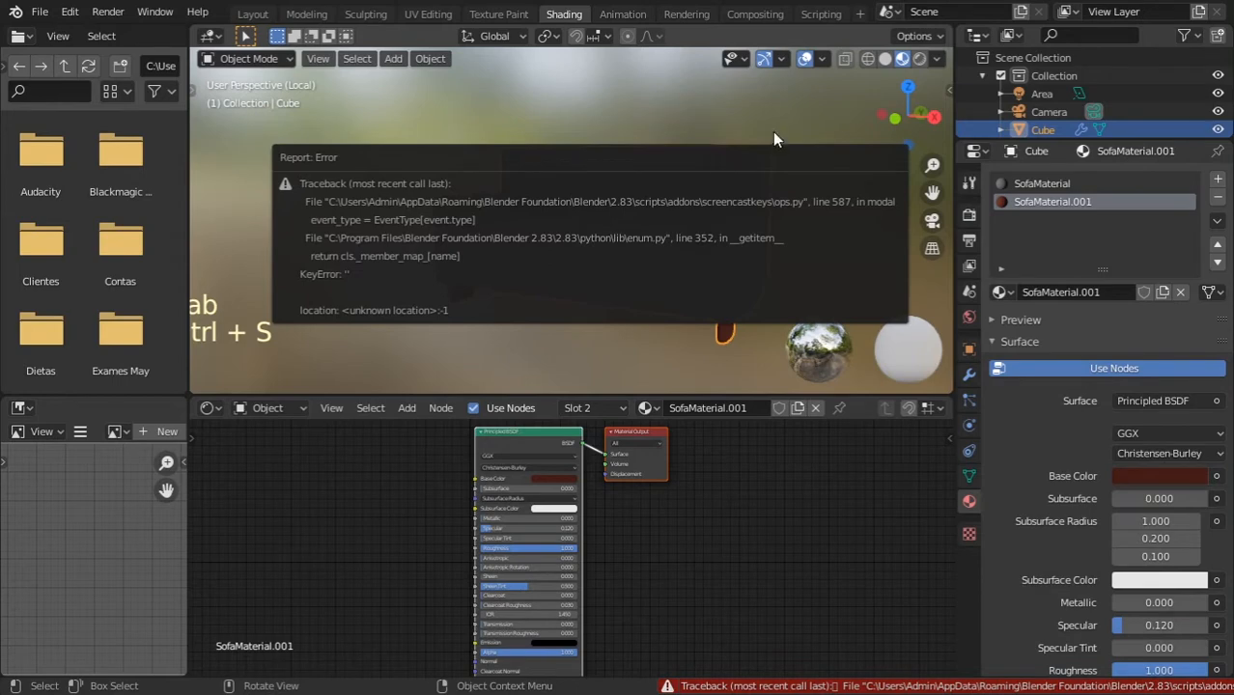
{"action": "key", "text": "KP_Divide"}
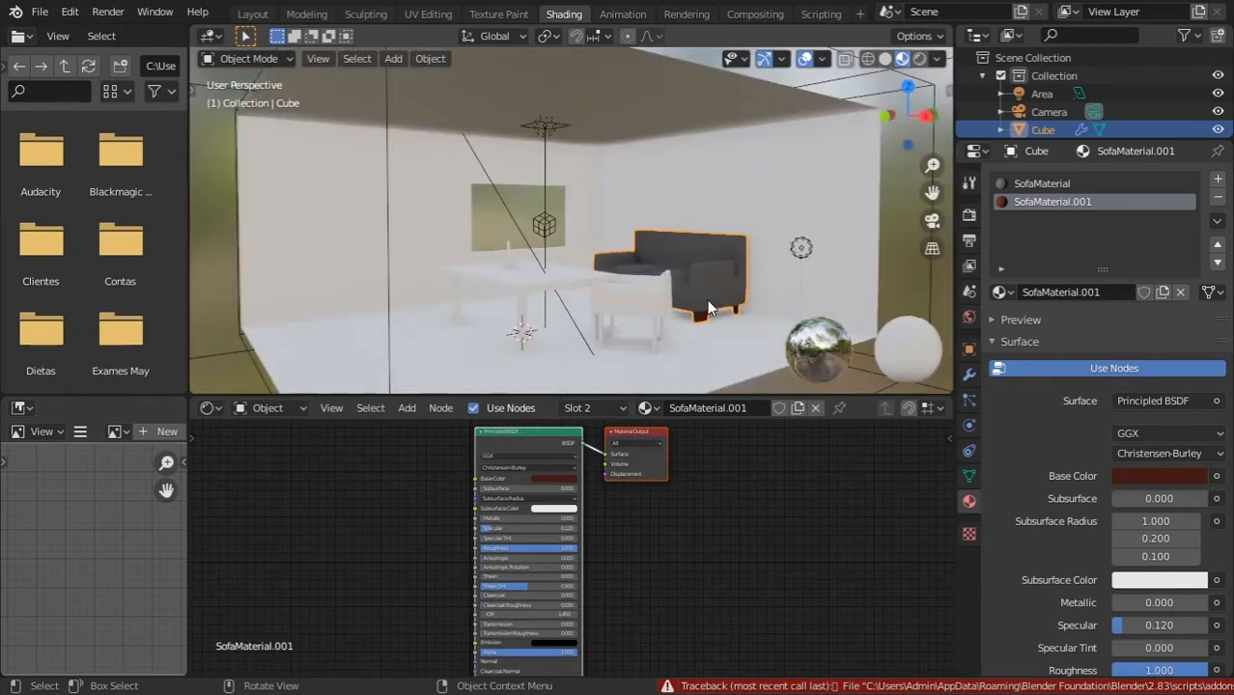
{"action": "key", "text": "ctrl+s"}
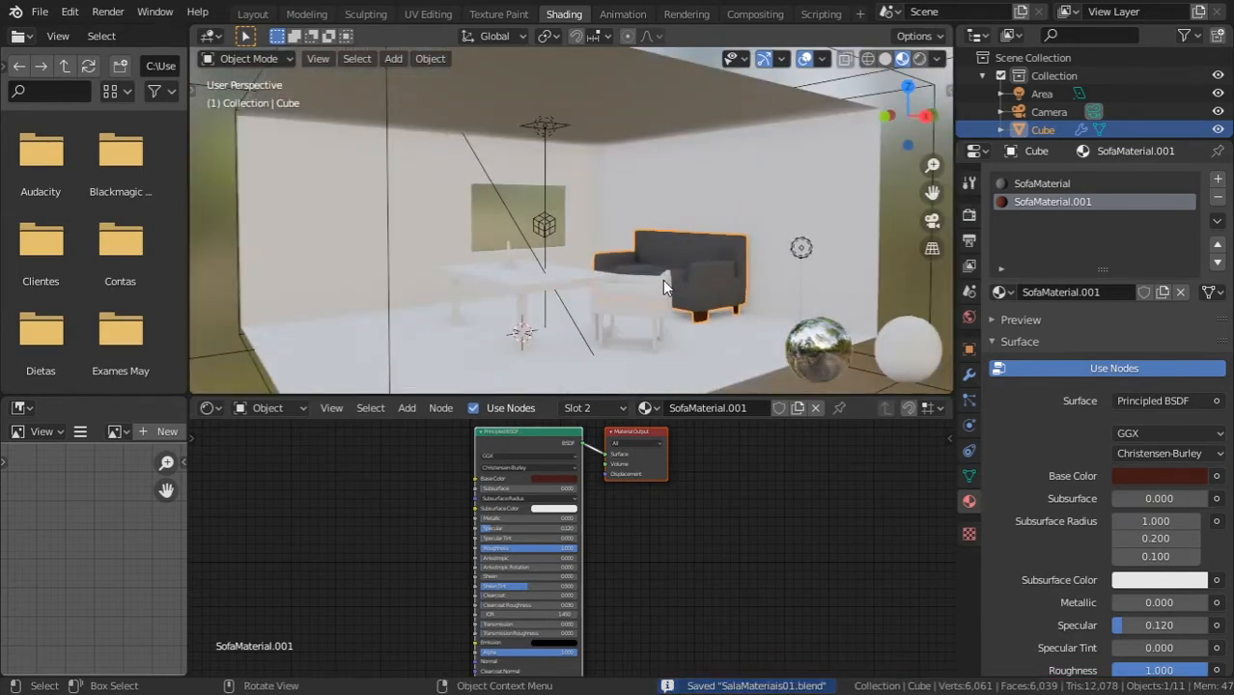
Step: Create a new material named MesaMaterial on the table
{"action": "left_click", "coordinate": [571, 273]}
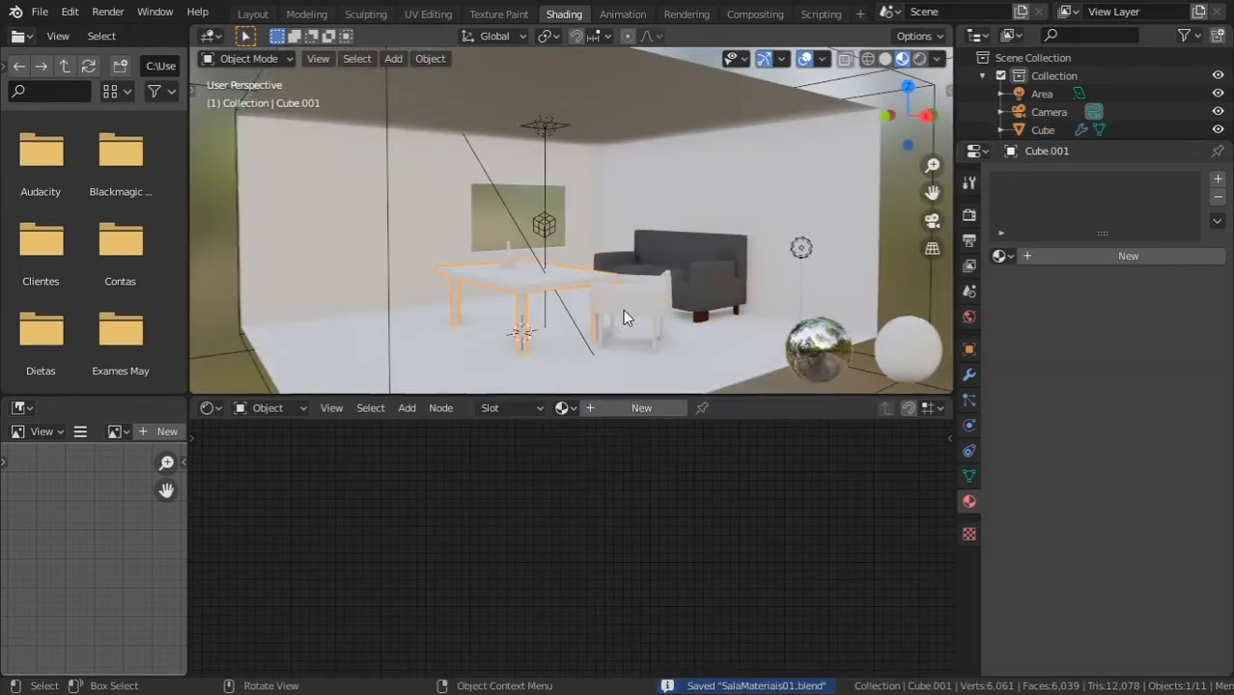
{"action": "left_click", "coordinate": [1080, 256]}
{"action": "type", "text": "M"}
{"action": "key", "text": "Return"}
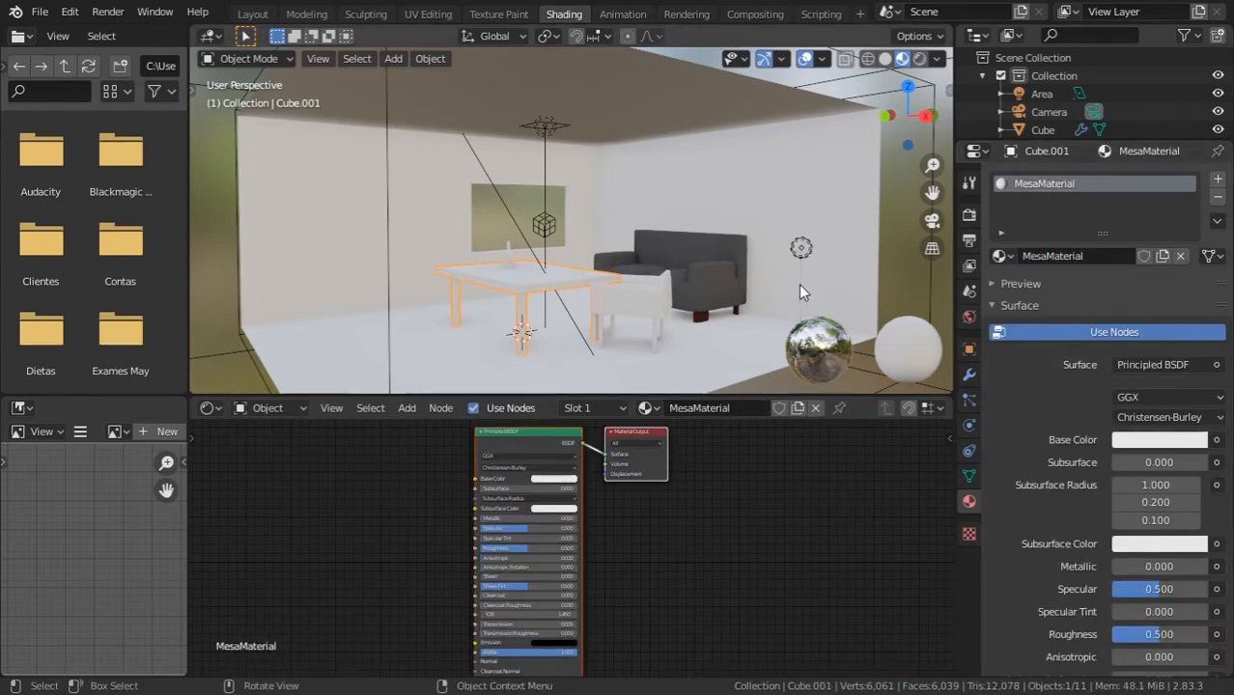
Step: Change MesaMaterial's base color to a medium reddish brown and save the file
{"action": "left_click", "coordinate": [1160, 439]}
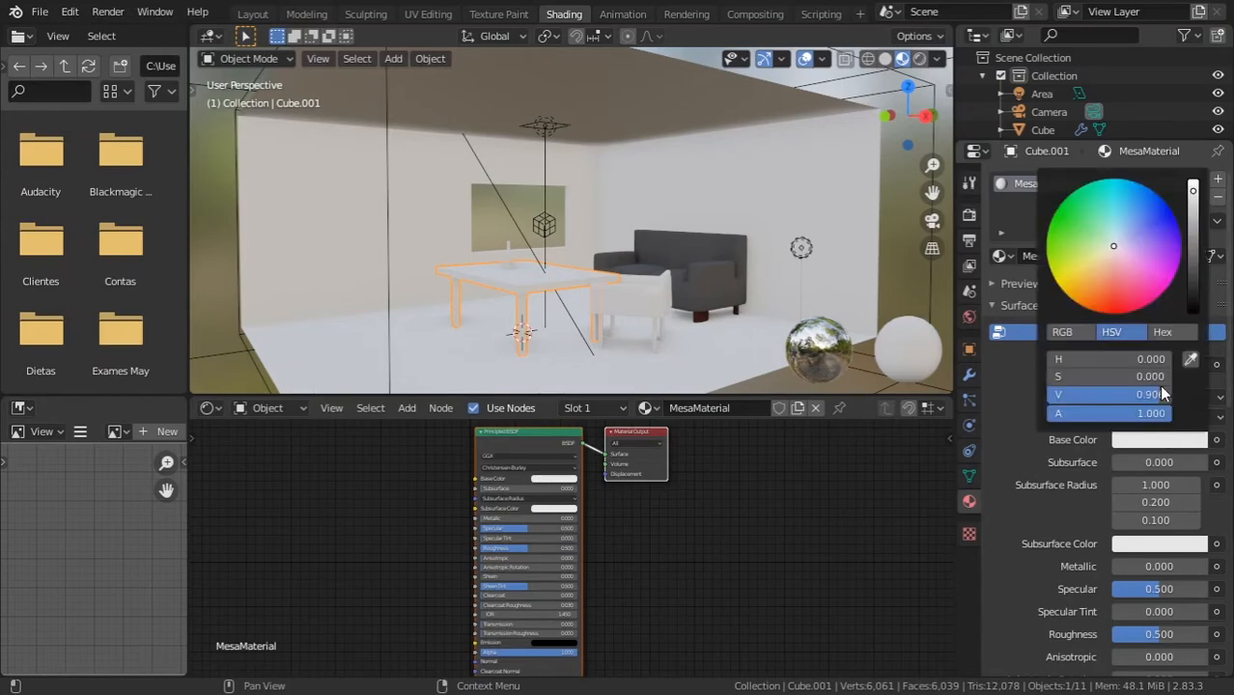
{"action": "left_click", "coordinate": [1099, 279]}
{"action": "left_click_drag", "start_coordinate": [1194, 208], "coordinate": [1208, 242]}
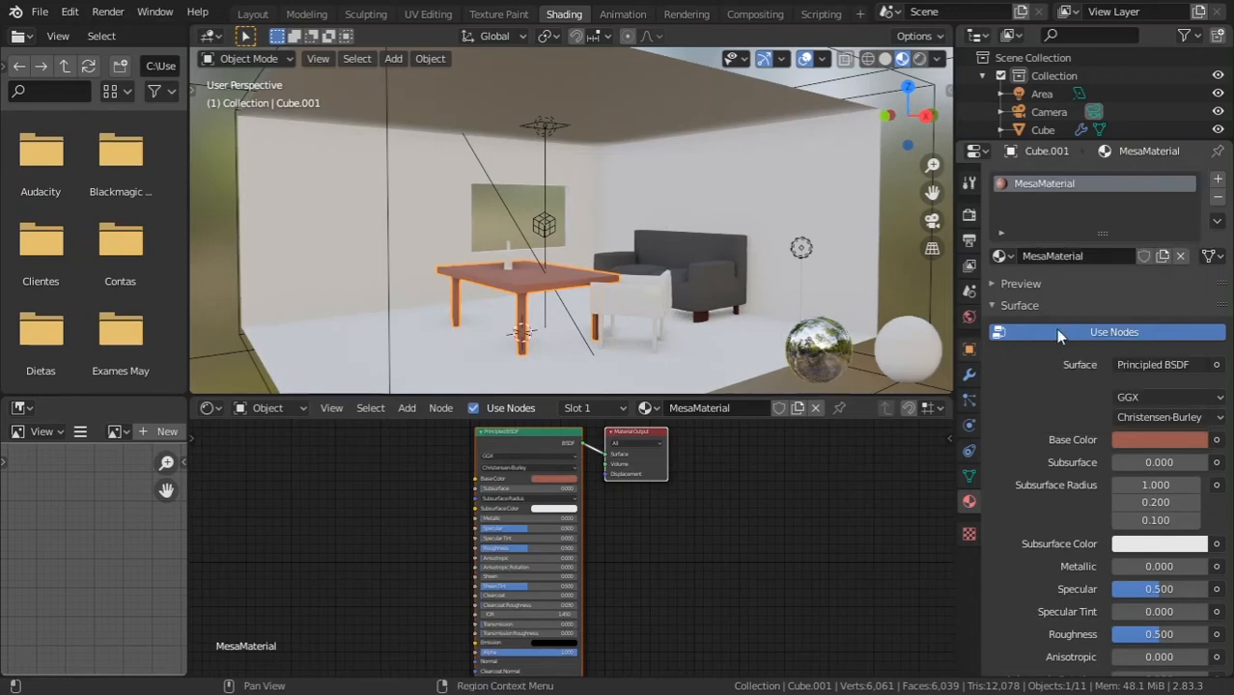
{"action": "key", "text": "ctrl+s"}
Step: Link the table's material to the armchair, with the table as the active object
{"action": "middle_click_drag", "start_coordinate": [777, 346], "coordinate": [709, 295]}
{"action": "left_click", "coordinate": [708, 366]}
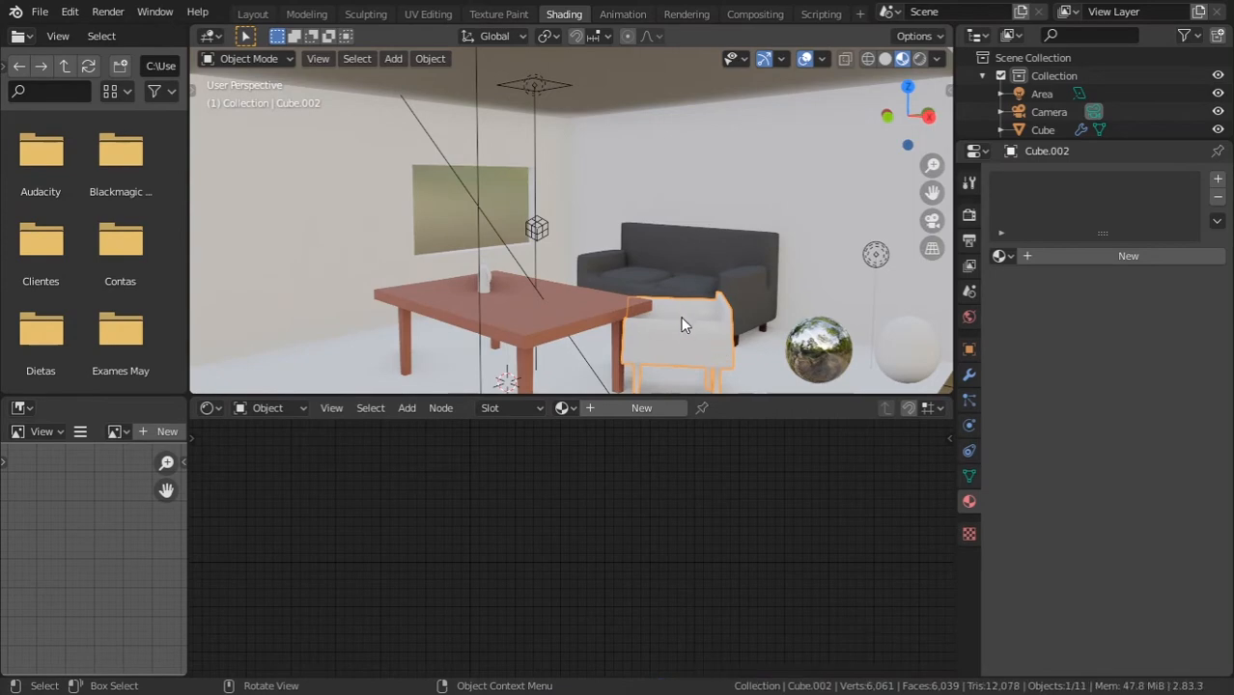
{"action": "middle_click_drag", "start_coordinate": [673, 305], "coordinate": [706, 297]}
{"action": "left_click", "coordinate": [611, 273]}
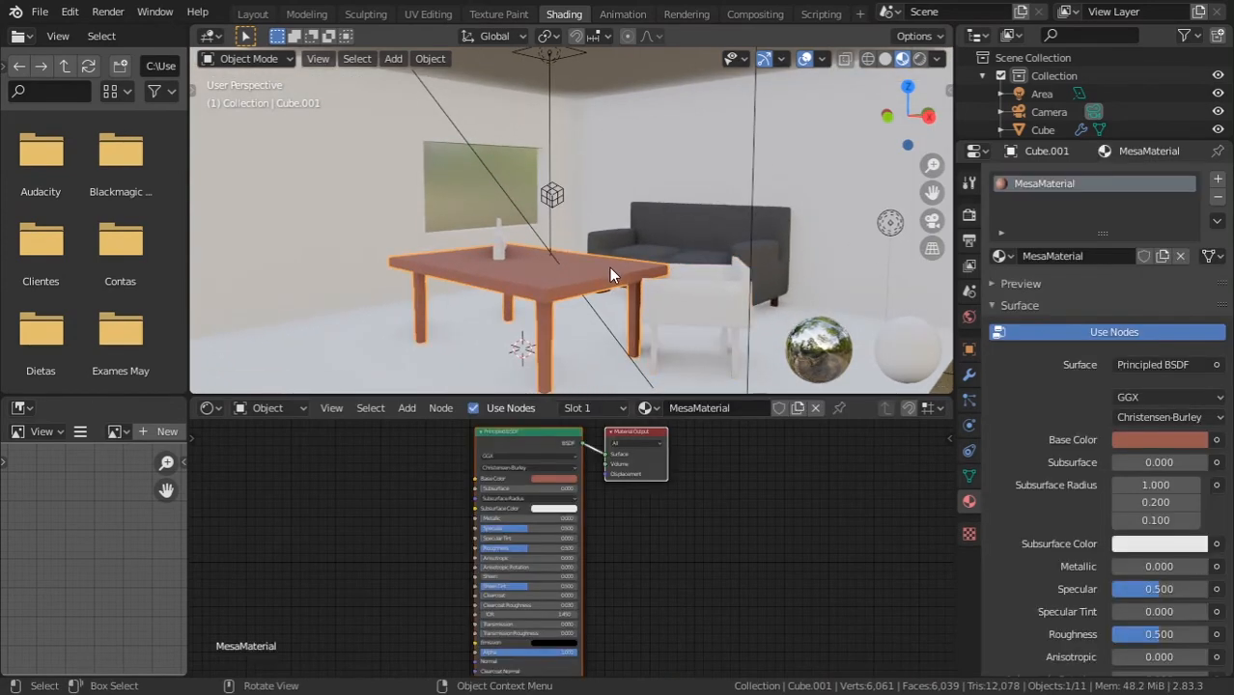
{"action": "left_click", "coordinate": [709, 289]}
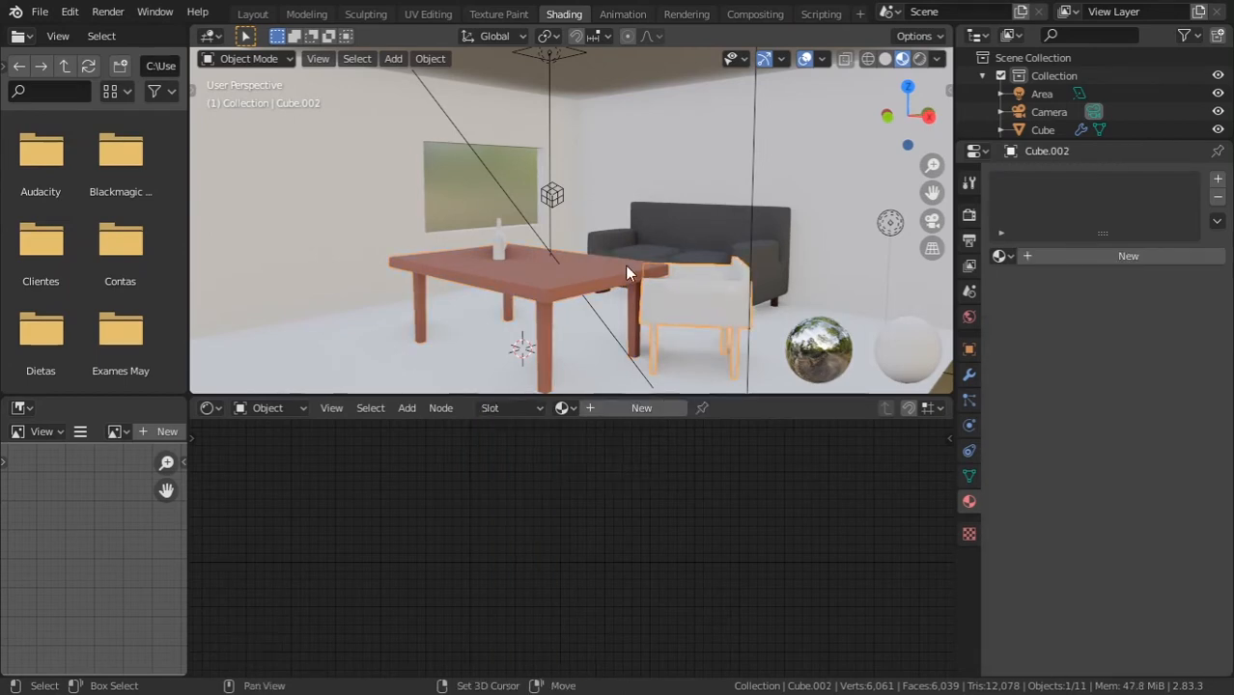
{"action": "left_click", "coordinate": [599, 271], "text": "shift"}
{"action": "key", "text": "ctrl+l"}
{"action": "mouse_move", "coordinate": [674, 275]}
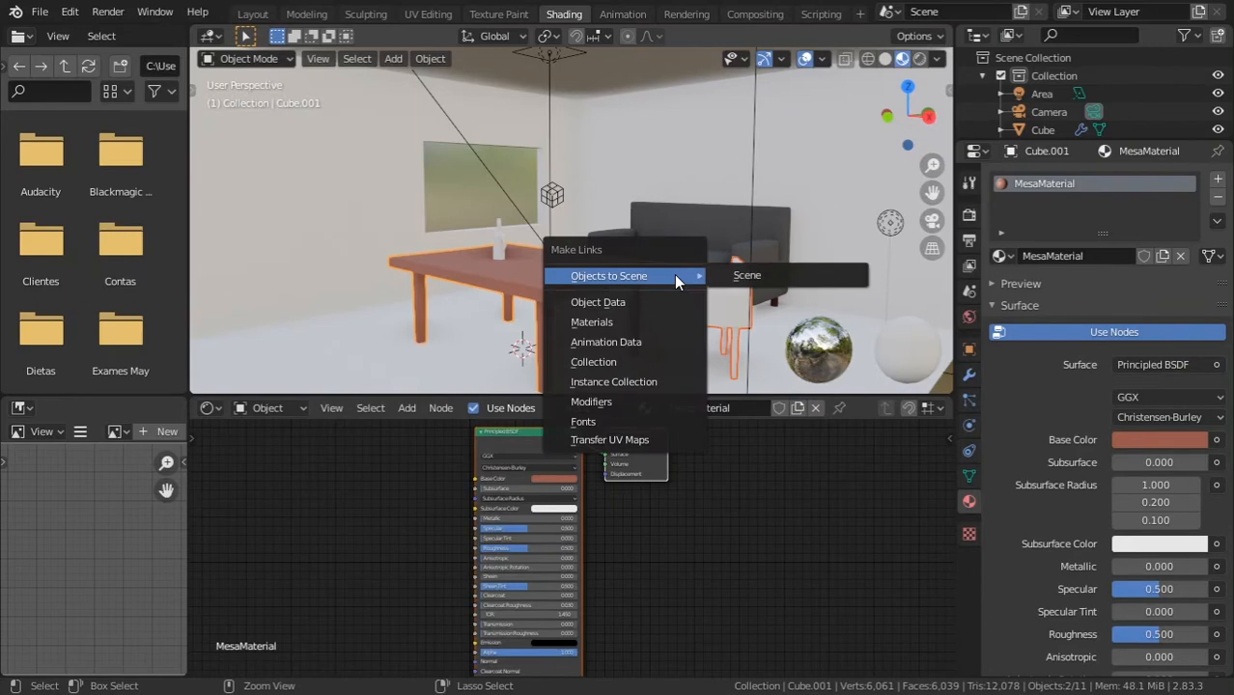
{"action": "key", "text": "Down"}
{"action": "key", "text": "Down"}
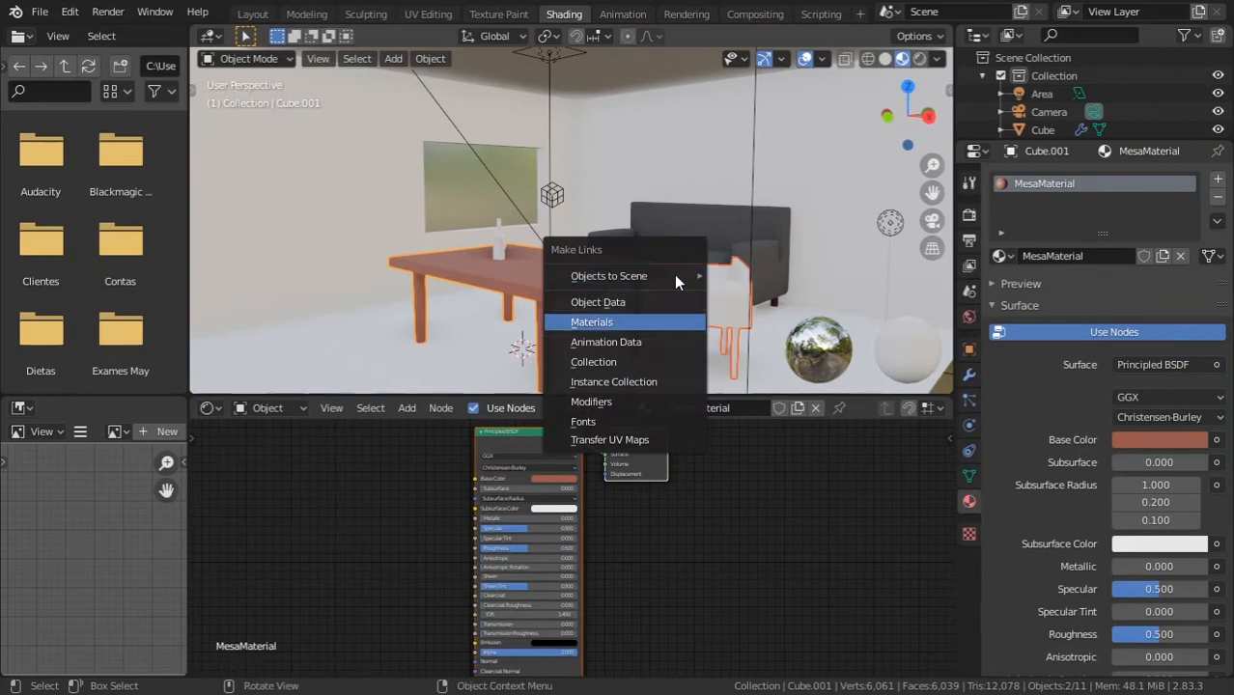
{"action": "key", "text": "Return"}
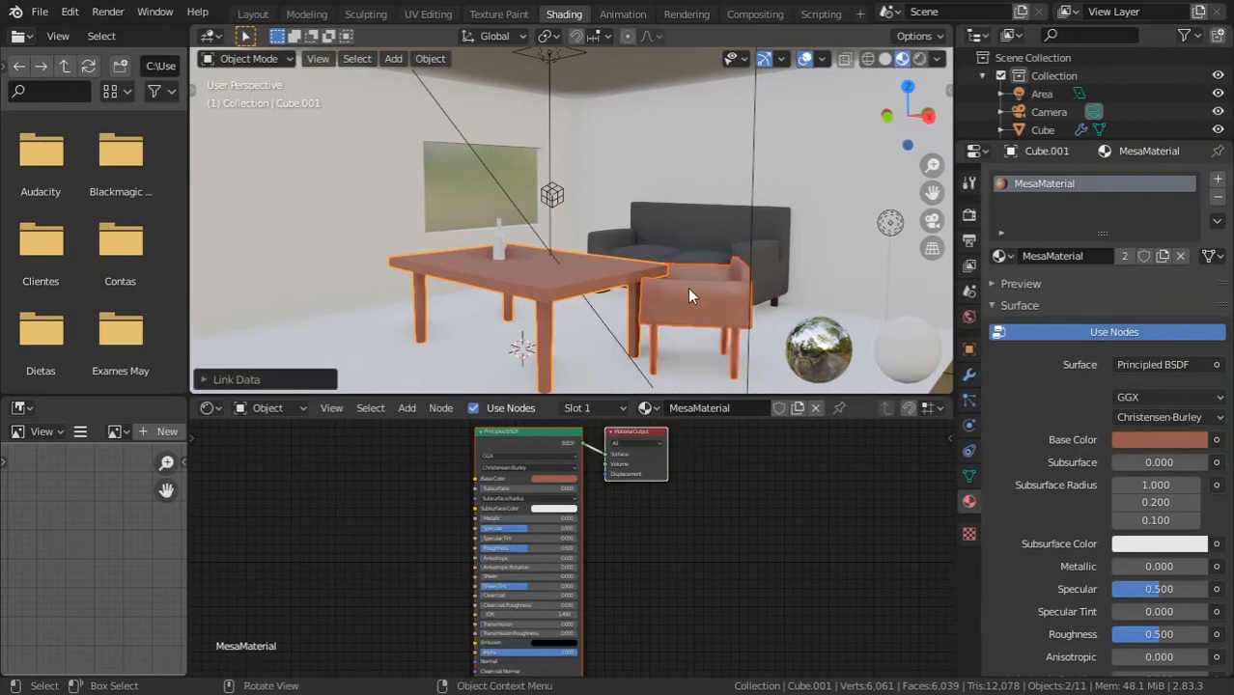
Step: Darken the base color of the MesaMaterial shared by the armchair and table
{"action": "left_click", "coordinate": [687, 293]}
{"action": "left_click", "coordinate": [1167, 439]}
{"action": "left_click_drag", "start_coordinate": [1195, 245], "coordinate": [1196, 258]}
{"action": "left_click_drag", "start_coordinate": [1195, 258], "coordinate": [1195, 252]}
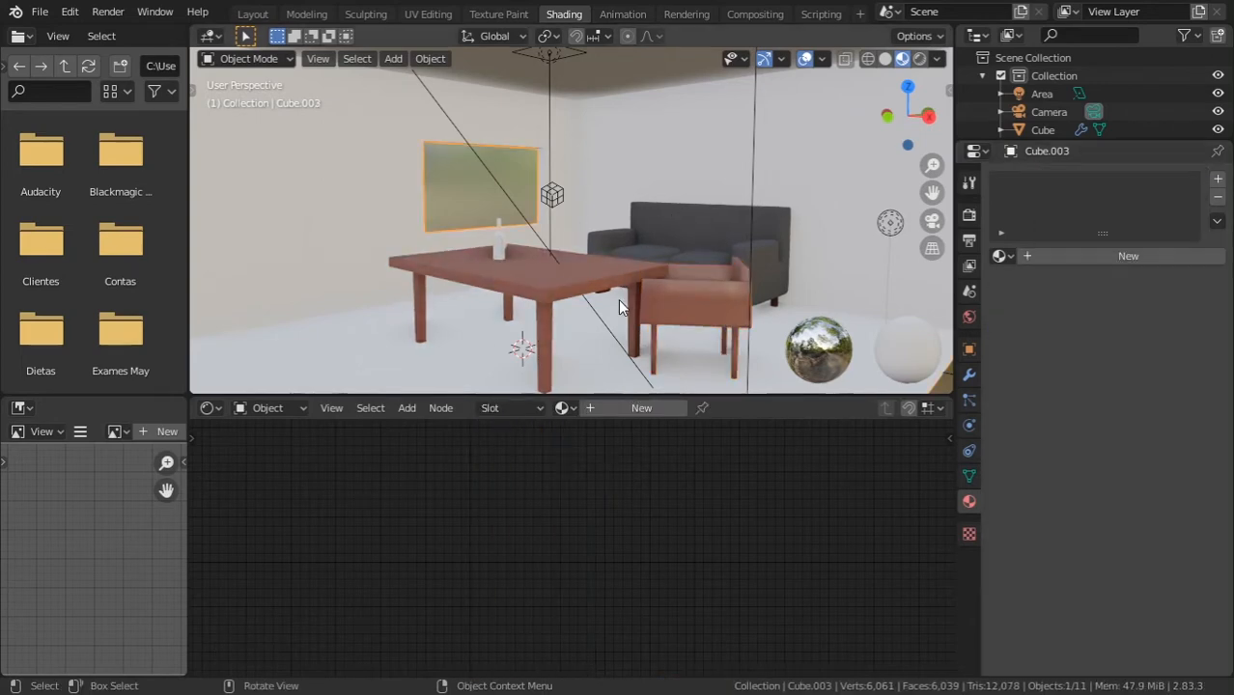
Step: Switch the 3D view to rendered shading and save the file
{"action": "middle_click_drag", "start_coordinate": [621, 280], "coordinate": [439, 208]}
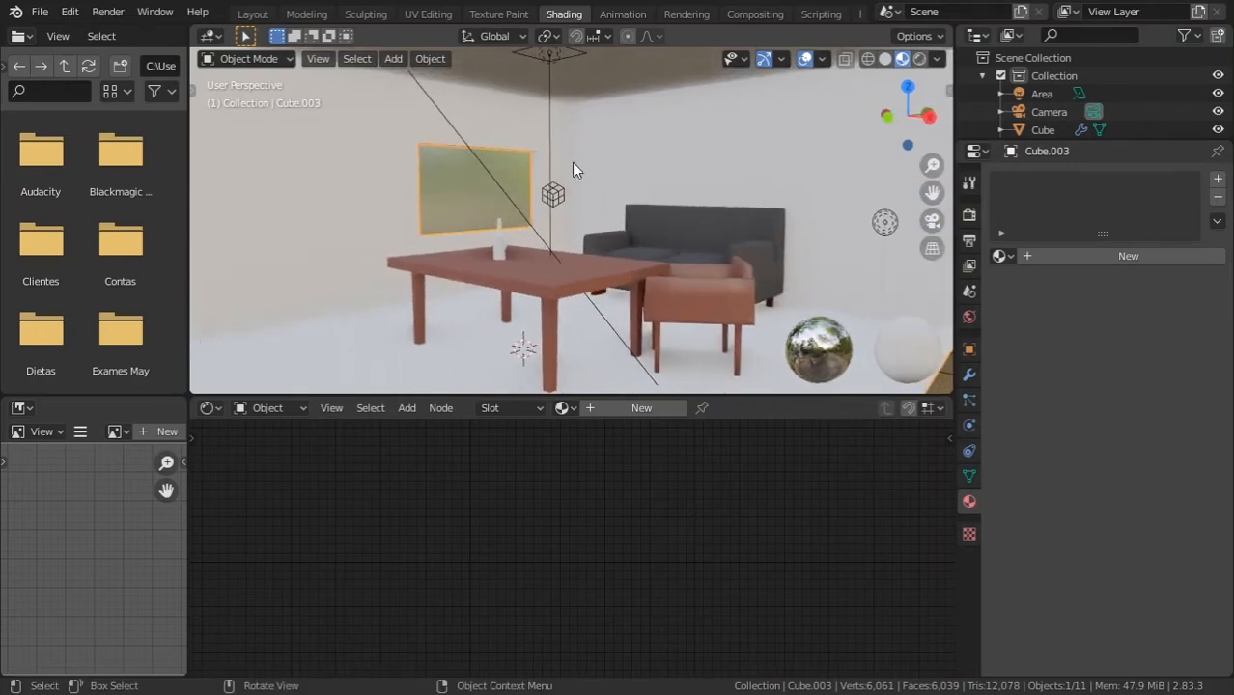
{"action": "left_click", "coordinate": [920, 59]}
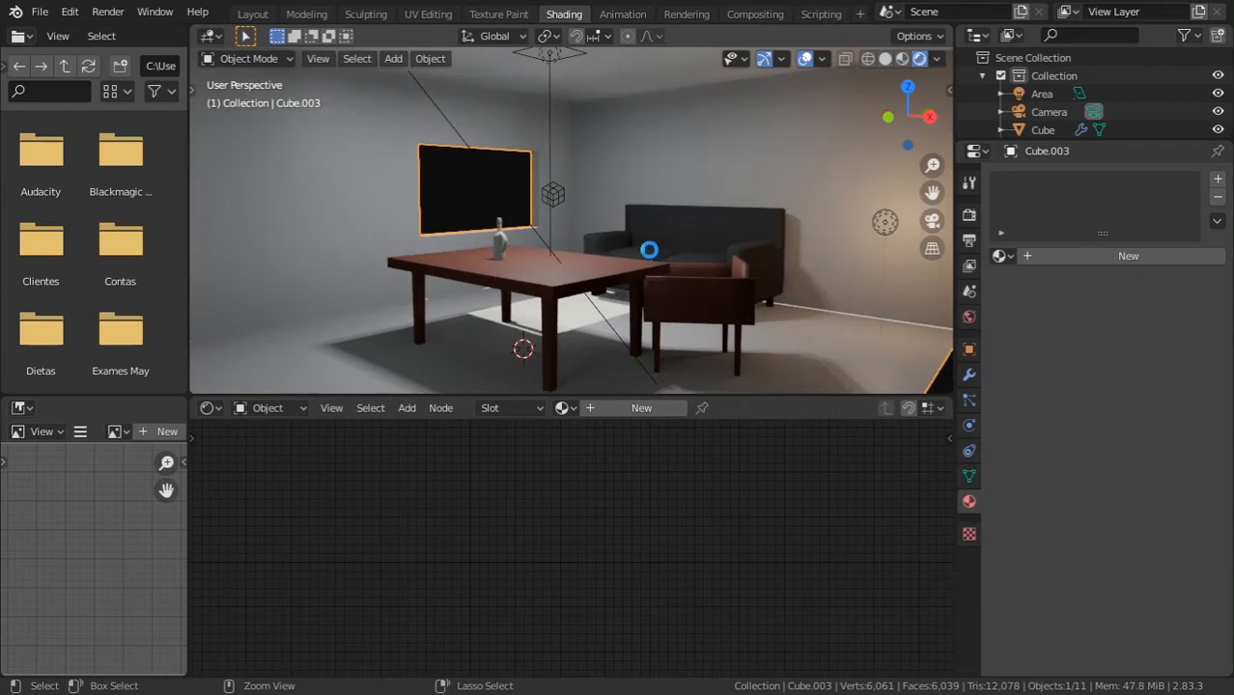
{"action": "key", "text": "ctrl+s"}
{"action": "scroll", "coordinate": [649, 251], "scroll_direction": "down", "scroll_amount": 1}
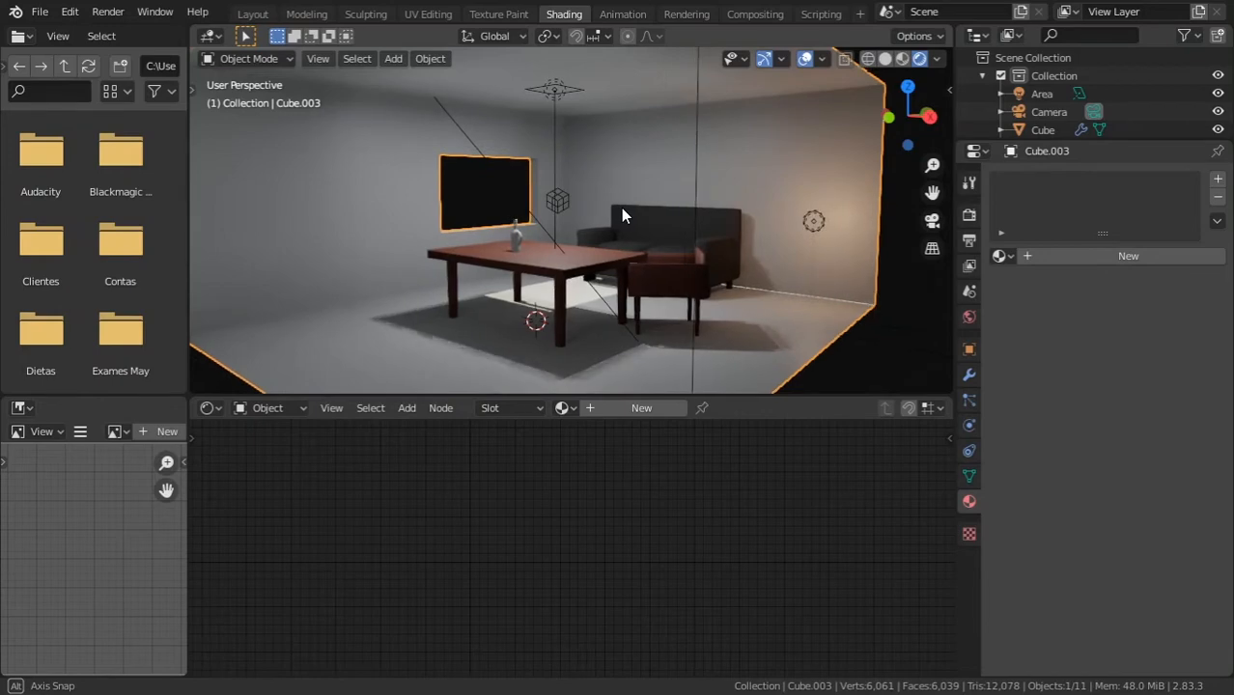
Step: Set the world background's Strength to 1.000
{"action": "left_click", "coordinate": [970, 317]}
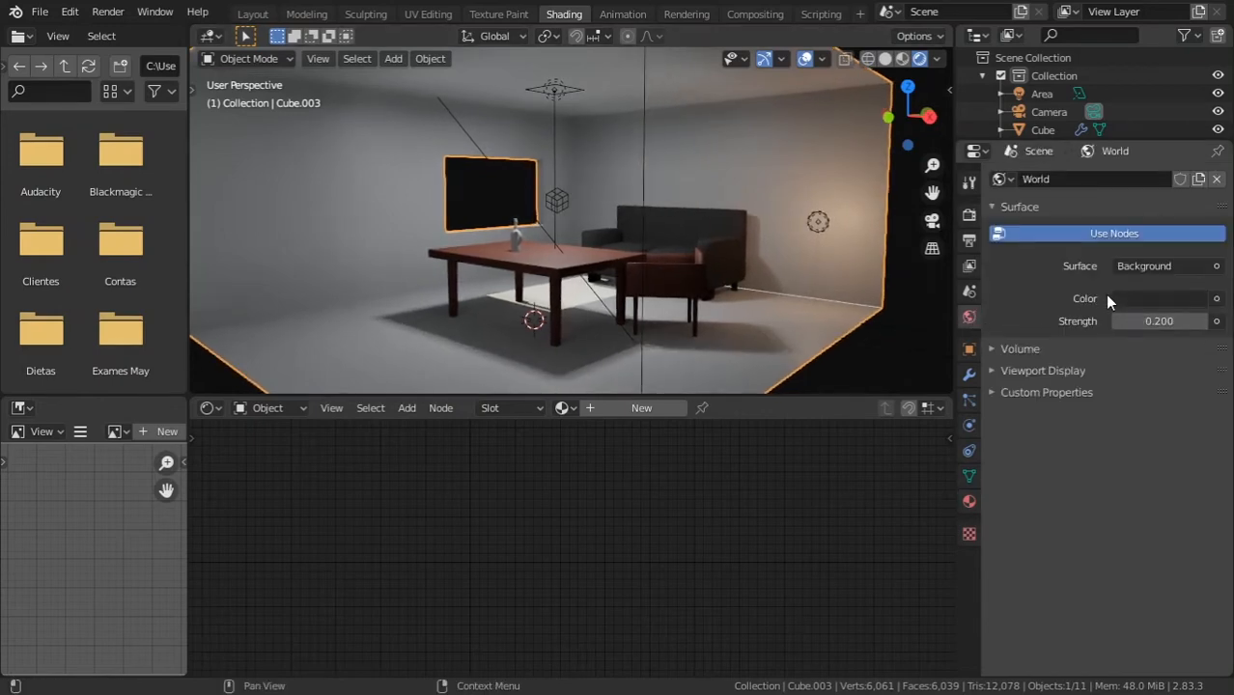
{"action": "left_click", "coordinate": [1158, 320]}
{"action": "type", "text": "1"}
{"action": "key", "text": "Return"}
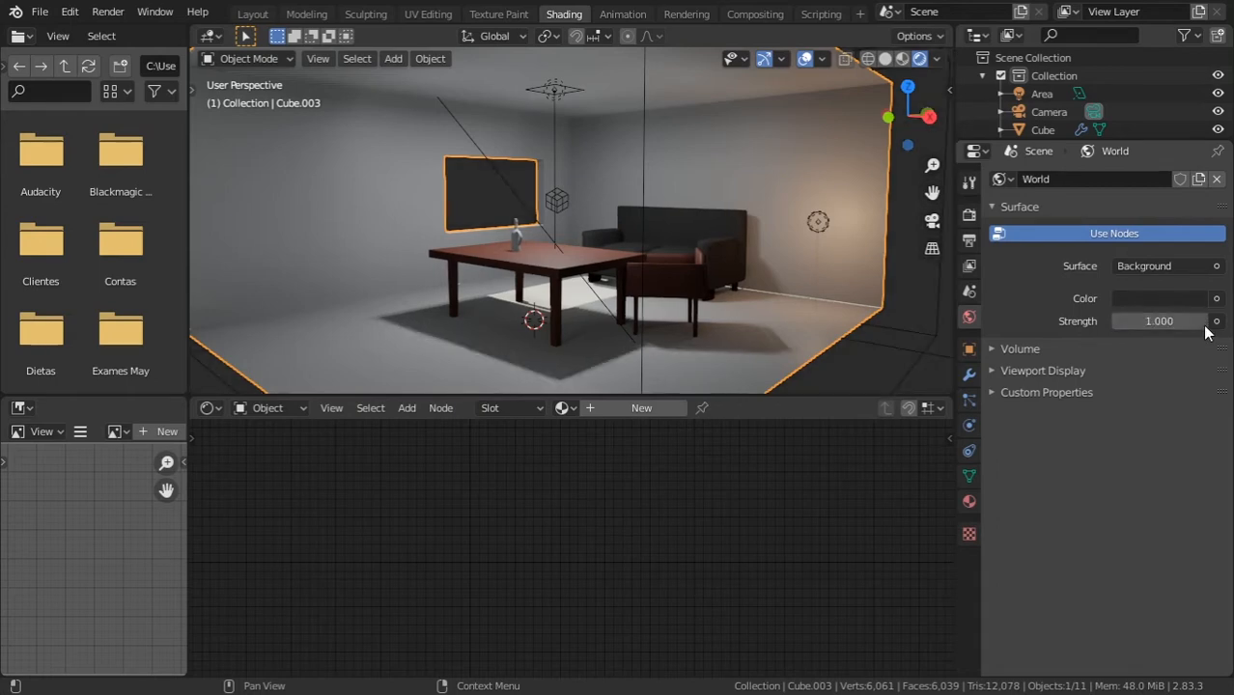
Step: Use an Environment Texture with the image quarry_03_2k.hdr from the Modelagem3D-1 folder as the world color, and save the file
{"action": "left_click", "coordinate": [1217, 298]}
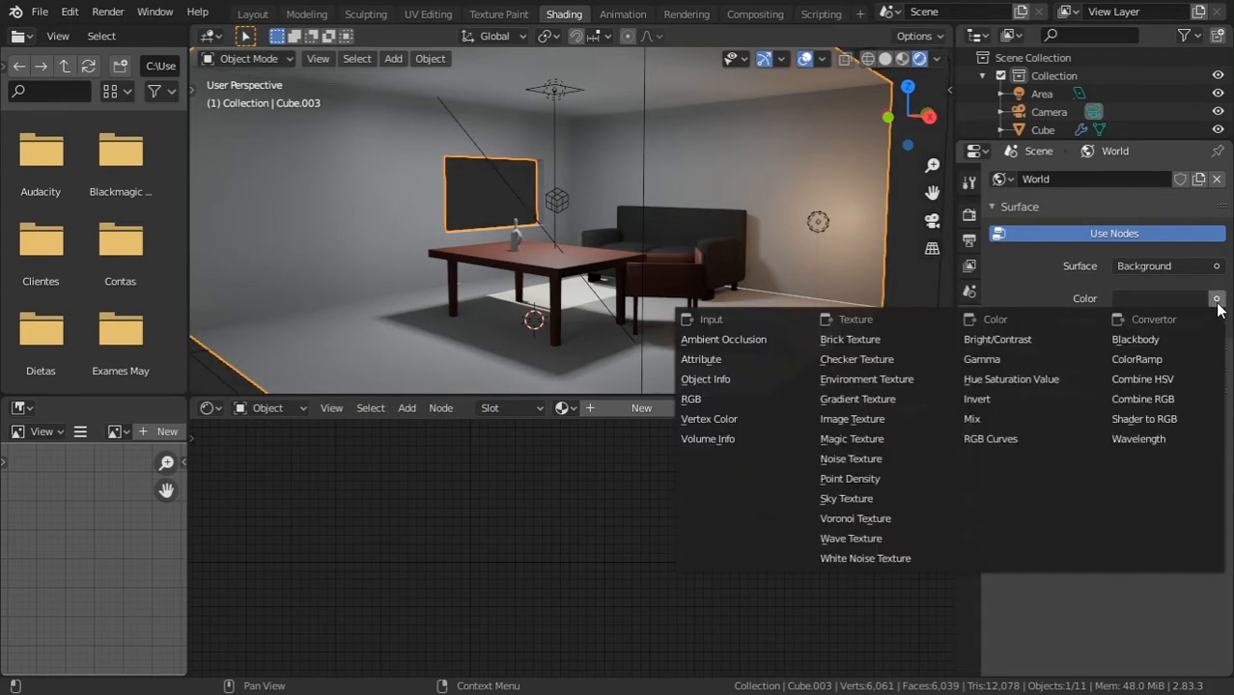
{"action": "left_click", "coordinate": [914, 378]}
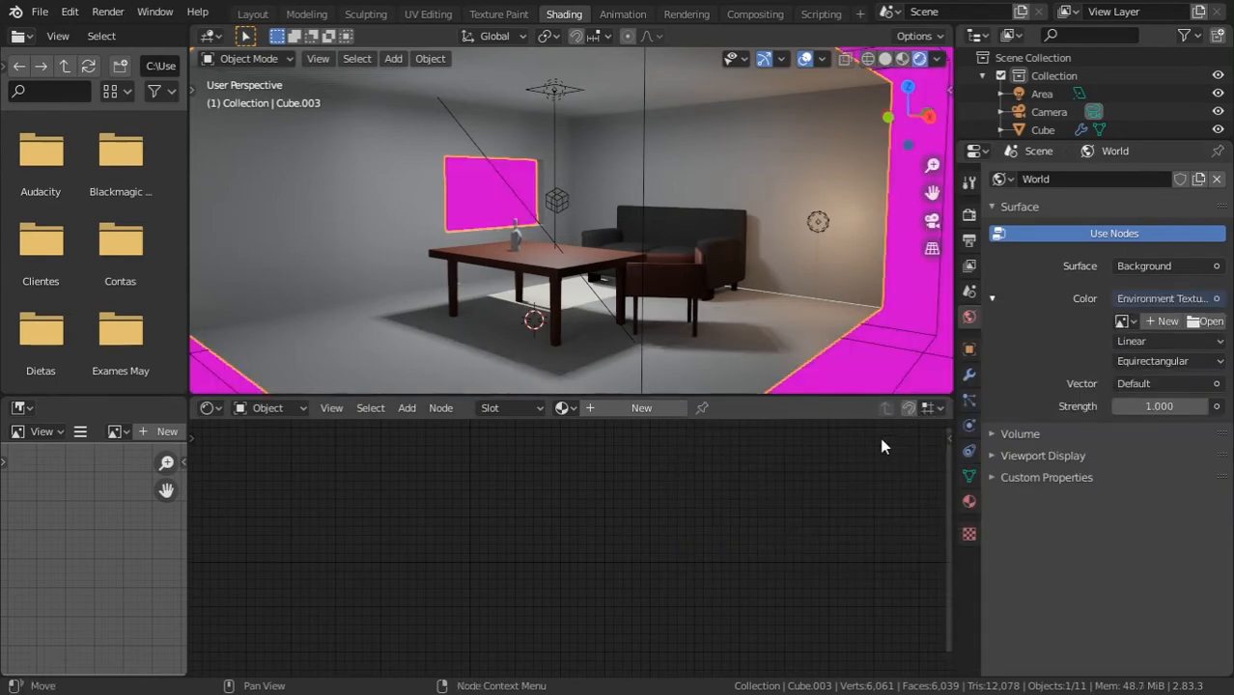
{"action": "left_click", "coordinate": [1207, 321]}
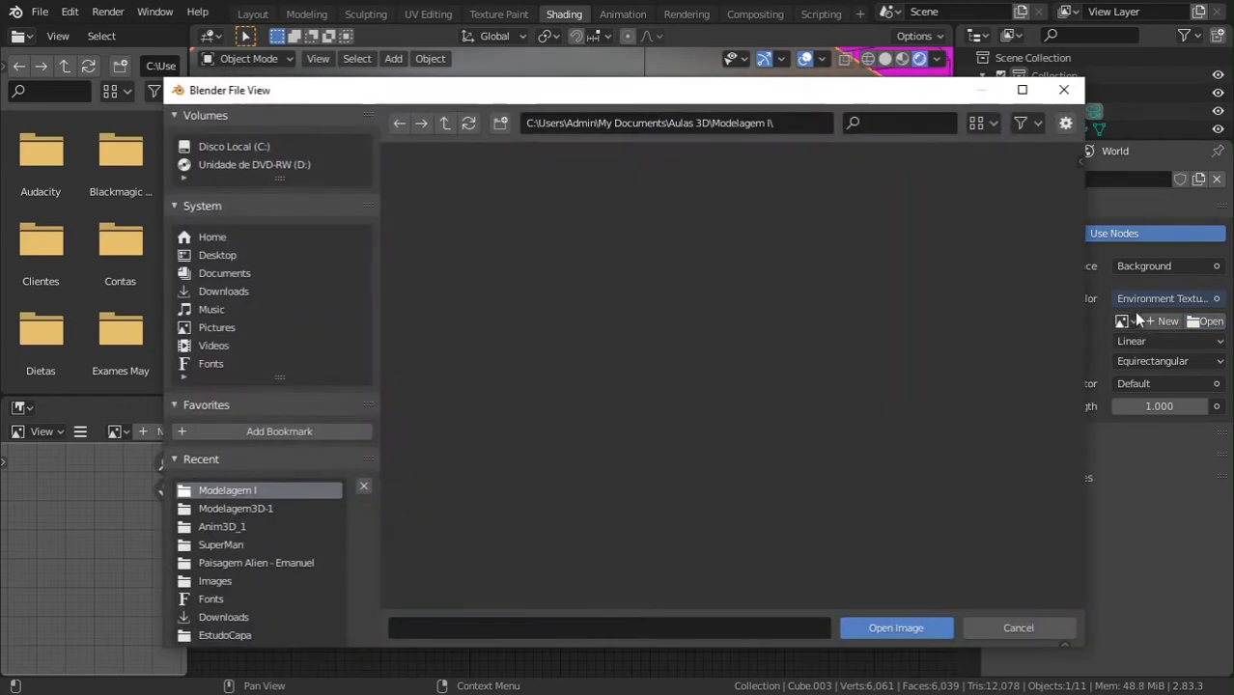
{"action": "left_click", "coordinate": [280, 510]}
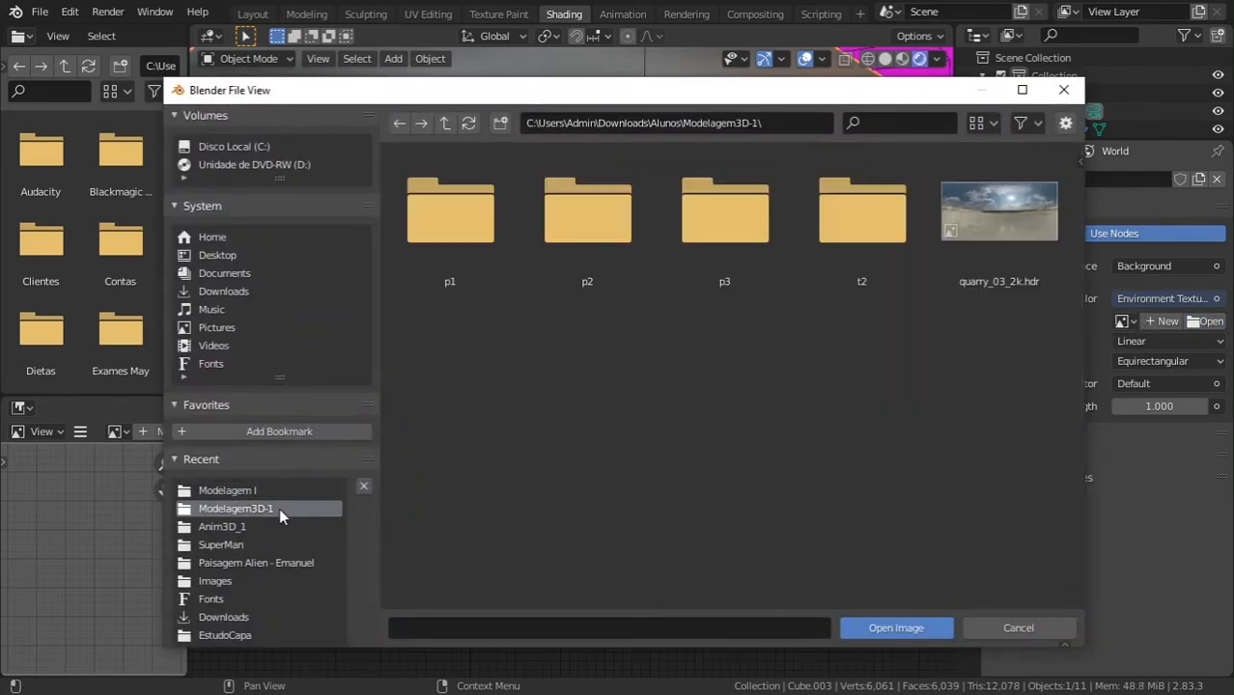
{"action": "left_click", "coordinate": [1008, 221]}
{"action": "left_click", "coordinate": [890, 627]}
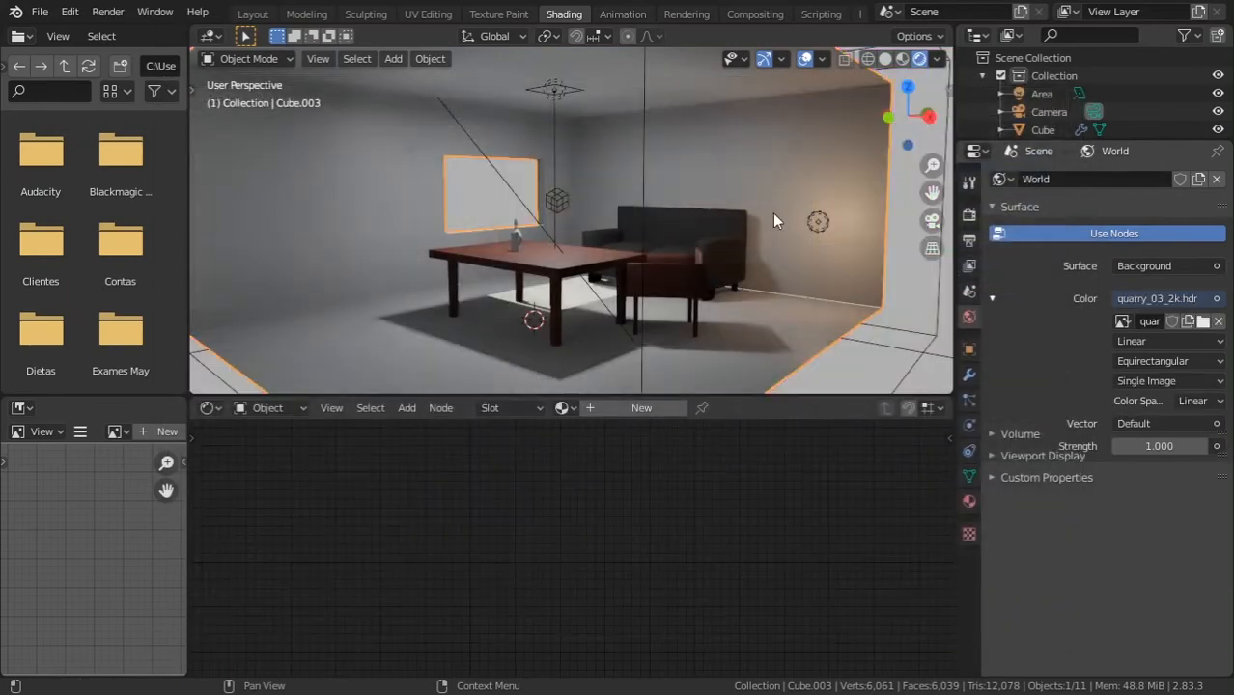
{"action": "key", "text": "ctrl+s"}
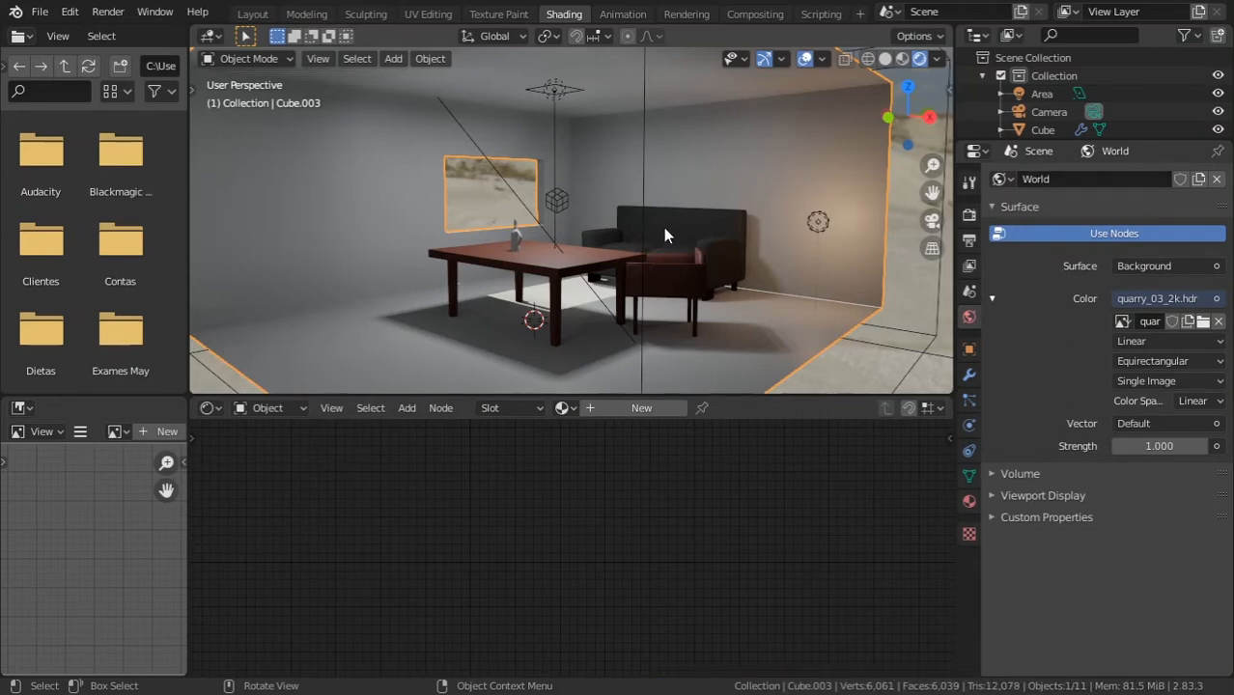
Step: Show the World nodes in the shader editor and add mapping and texture coordinate nodes to the quarry_03_2k.hdr environment texture
{"action": "middle_click_drag", "start_coordinate": [664, 223], "coordinate": [617, 253]}
{"action": "left_click", "coordinate": [253, 410]}
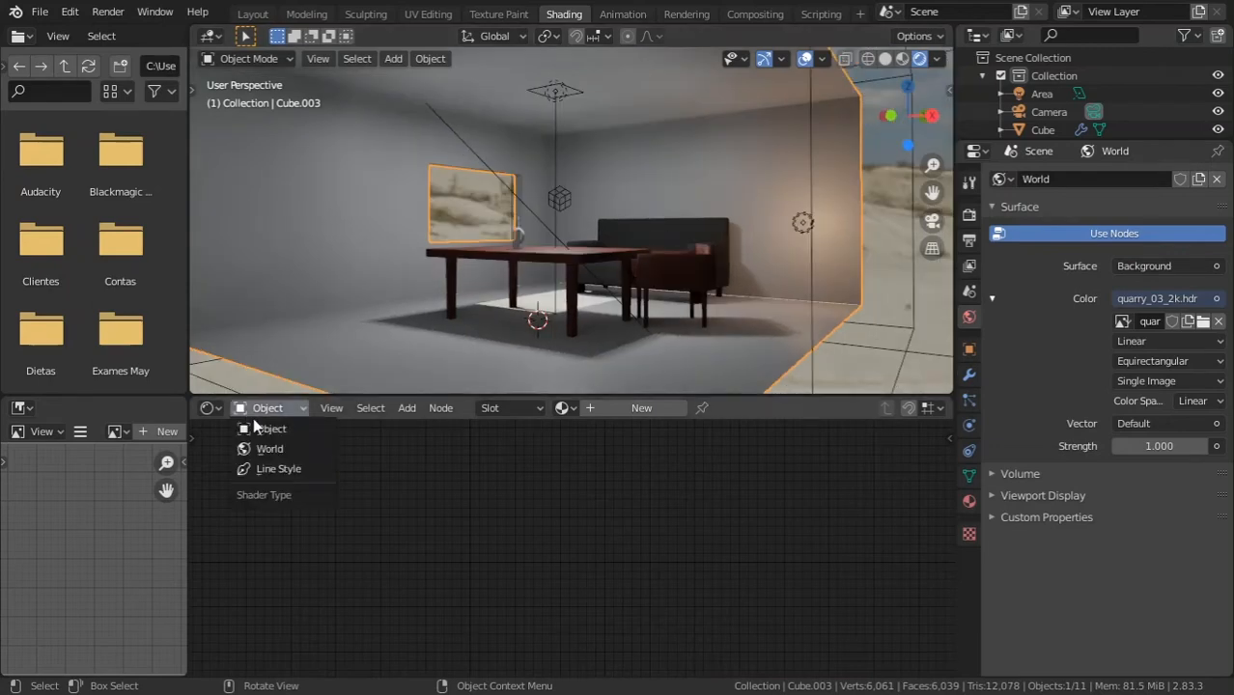
{"action": "left_click", "coordinate": [280, 449]}
{"action": "left_click", "coordinate": [437, 452]}
{"action": "key", "text": "ctrl+t"}
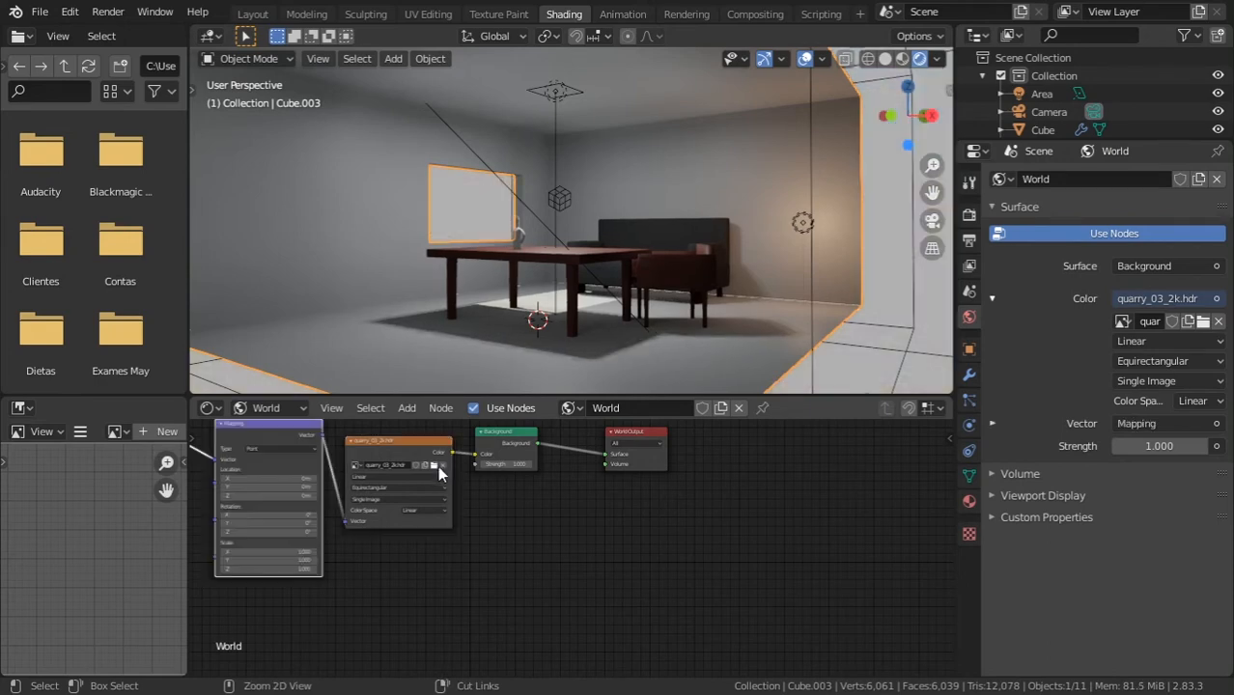
Step: Rotate the world's environment texture in its Mapping node to about 8.8° on X and 12.2° on Y
{"action": "scroll", "coordinate": [609, 356], "scroll_direction": "down", "scroll_amount": 3}
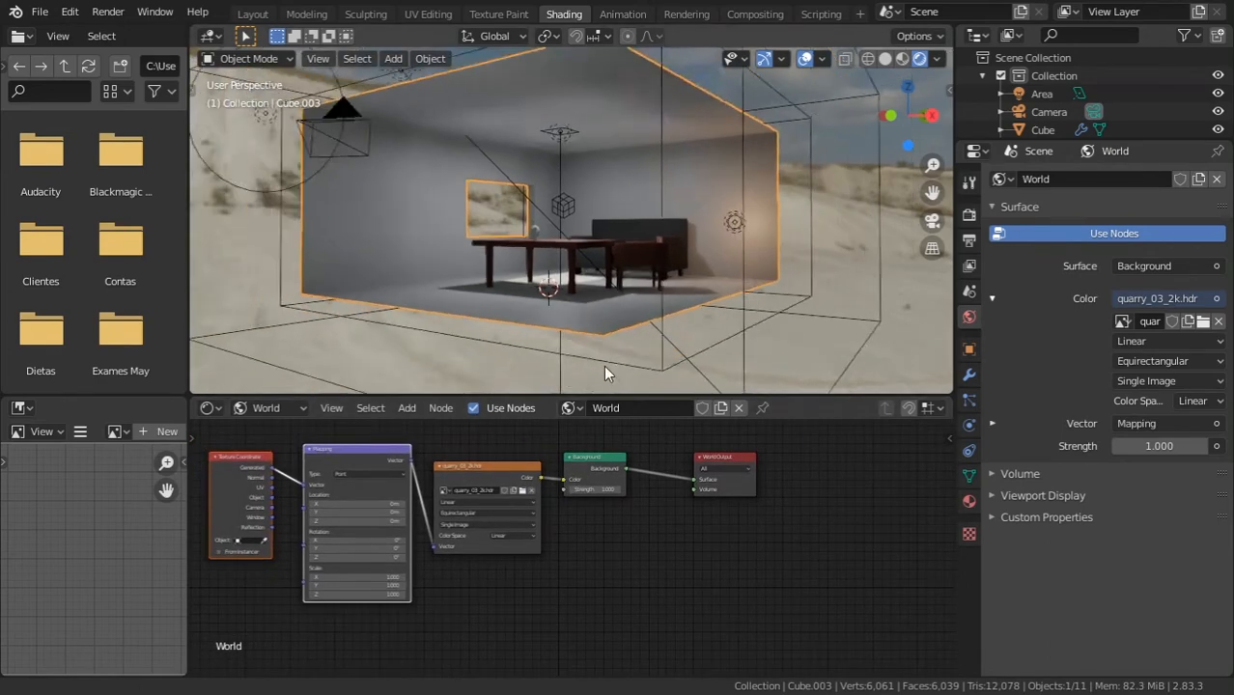
{"action": "middle_click_drag", "start_coordinate": [609, 357], "coordinate": [608, 386], "text": "ctrl"}
{"action": "mouse_move", "coordinate": [619, 298]}
{"action": "middle_mouse_down", "text": "ctrl"}
{"action": "mouse_move", "coordinate": [610, 315]}
{"action": "mouse_move", "coordinate": [612, 300]}
{"action": "middle_mouse_up", "text": "ctrl"}
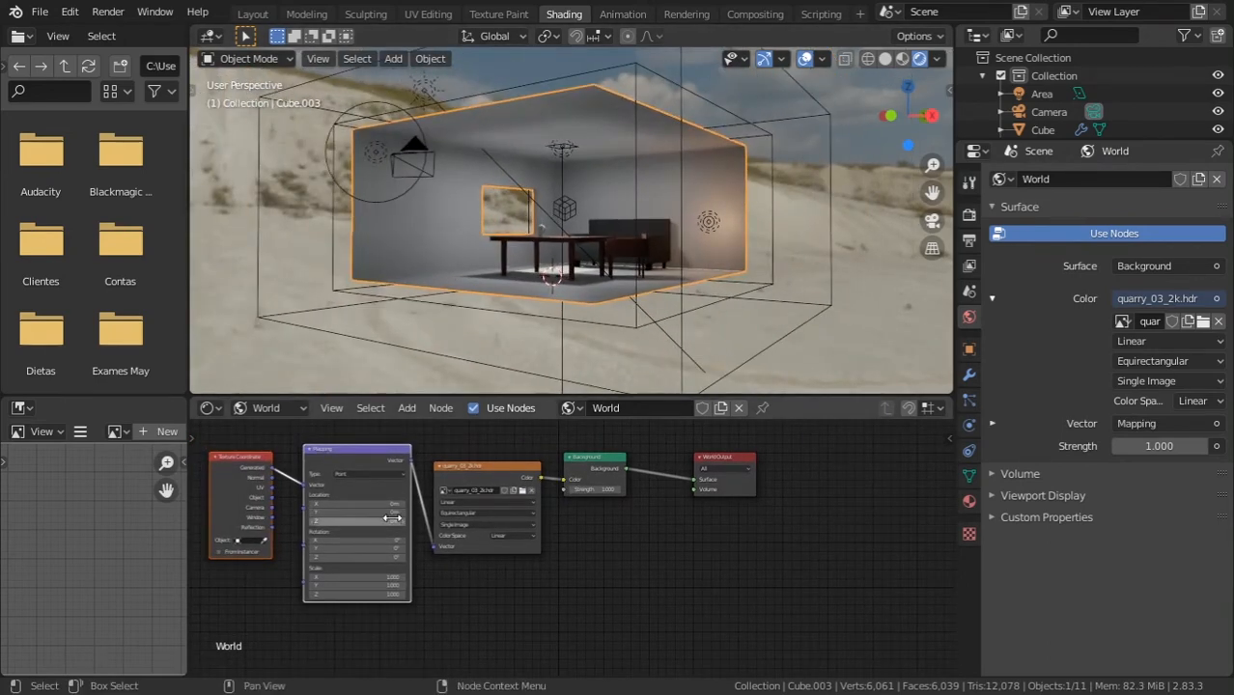
{"action": "mouse_move", "coordinate": [396, 553]}
{"action": "middle_mouse_down", "text": "ctrl"}
{"action": "mouse_move", "coordinate": [419, 473]}
{"action": "mouse_move", "coordinate": [611, 550]}
{"action": "mouse_move", "coordinate": [629, 446]}
{"action": "middle_mouse_up", "text": "ctrl"}
{"action": "middle_click_drag", "start_coordinate": [581, 558], "coordinate": [609, 506], "text": "ctrl"}
{"action": "left_click_drag", "start_coordinate": [568, 515], "coordinate": [682, 527]}
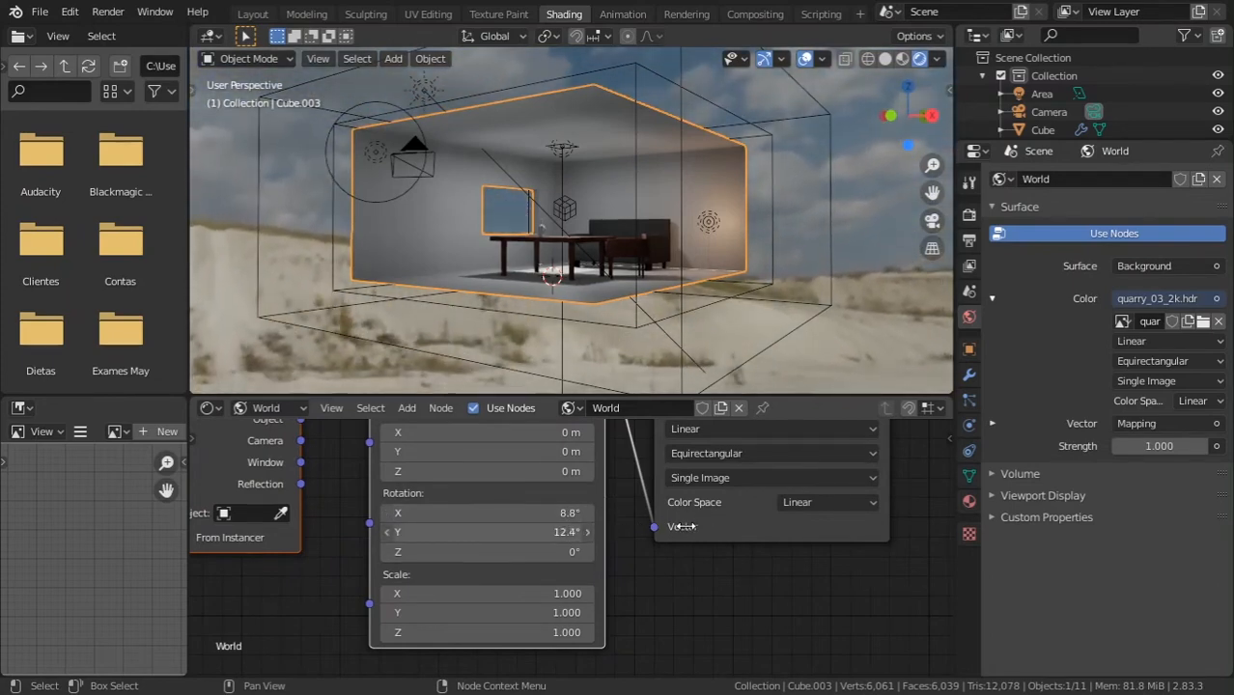
Step: From the camera view, refine the environment Mapping rotation to 12.3° on X and 11.9° on Y, and save the file
{"action": "middle_click_drag", "start_coordinate": [725, 215], "coordinate": [726, 218]}
{"action": "key", "text": "KP_0"}
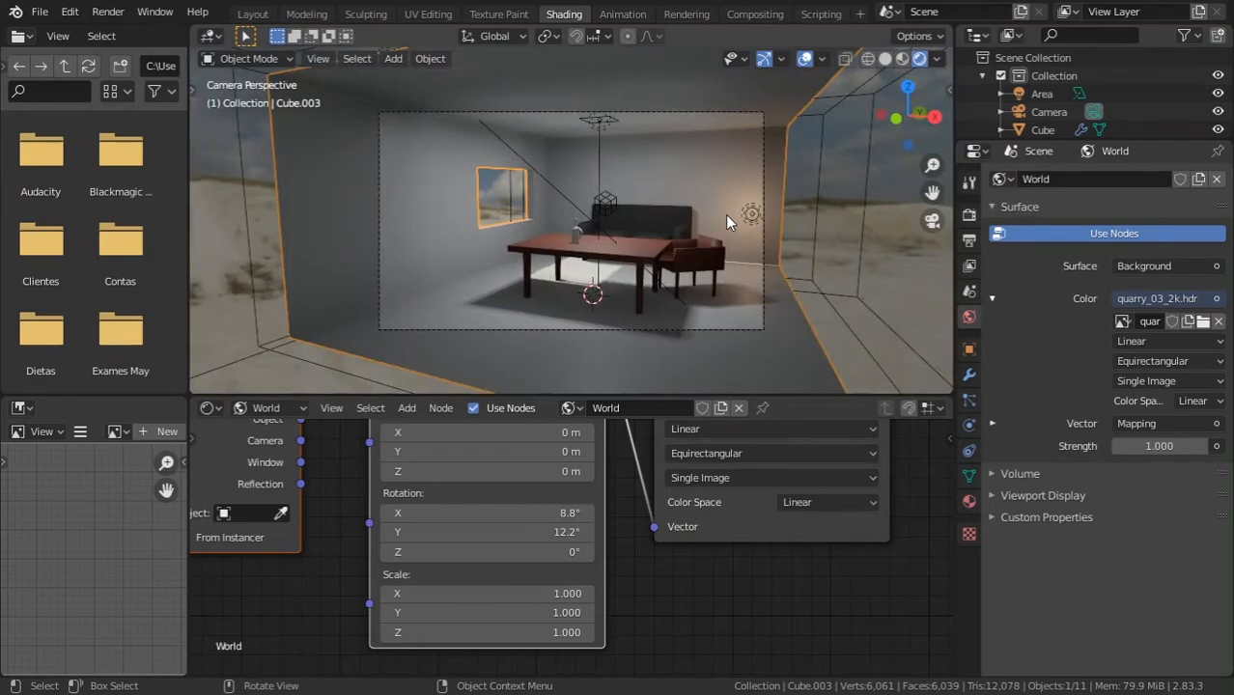
{"action": "key", "text": "Home"}
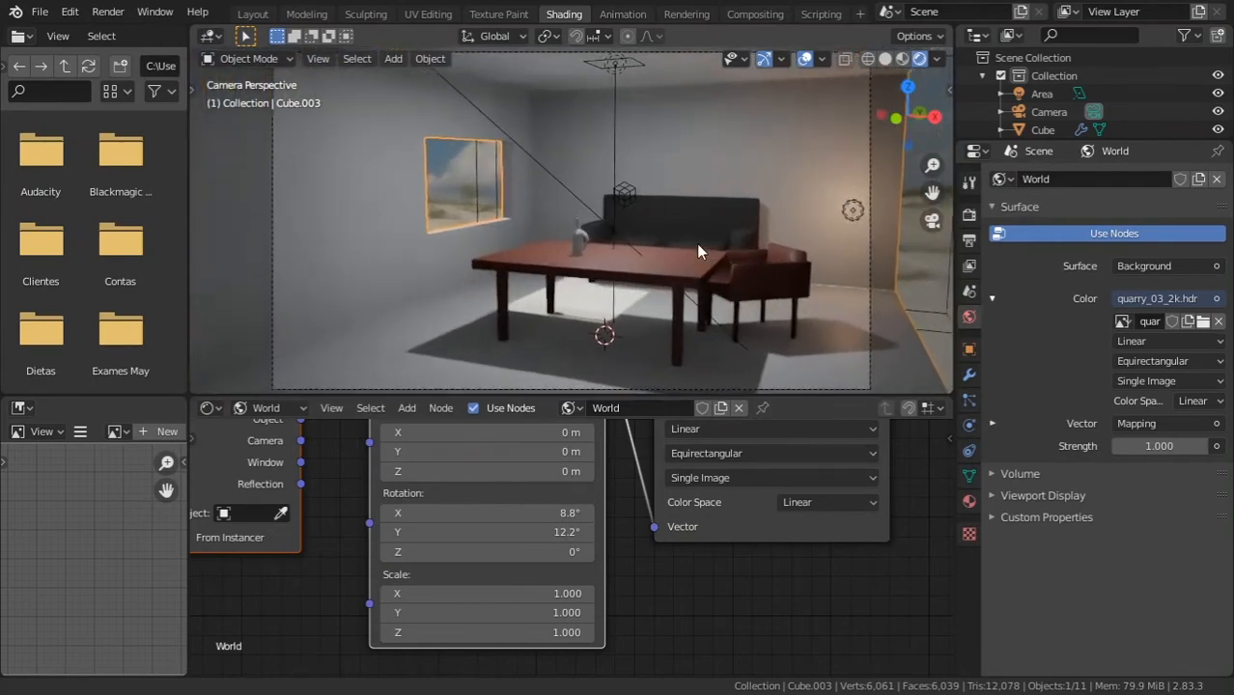
{"action": "mouse_move", "coordinate": [580, 513]}
{"action": "left_mouse_down"}
{"action": "mouse_move", "coordinate": [601, 513]}
{"action": "mouse_move", "coordinate": [586, 534]}
{"action": "left_mouse_up"}
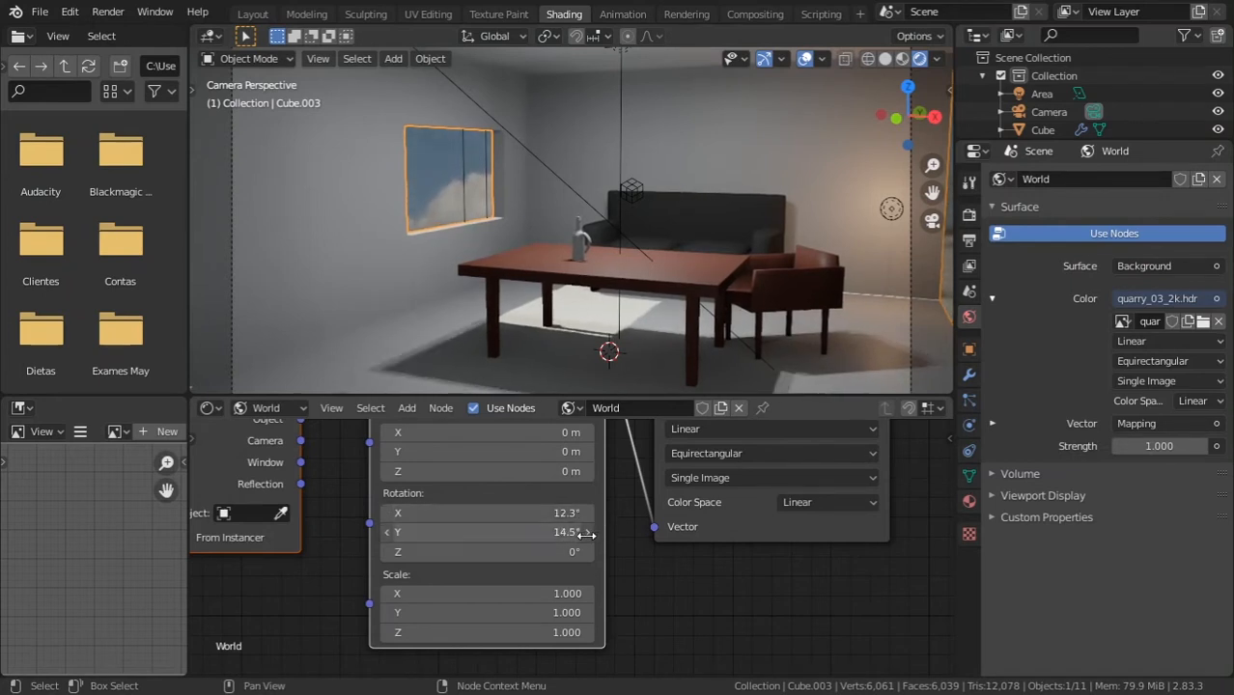
{"action": "left_click_drag", "start_coordinate": [570, 533], "coordinate": [559, 532]}
{"action": "key", "text": "ctrl+s"}
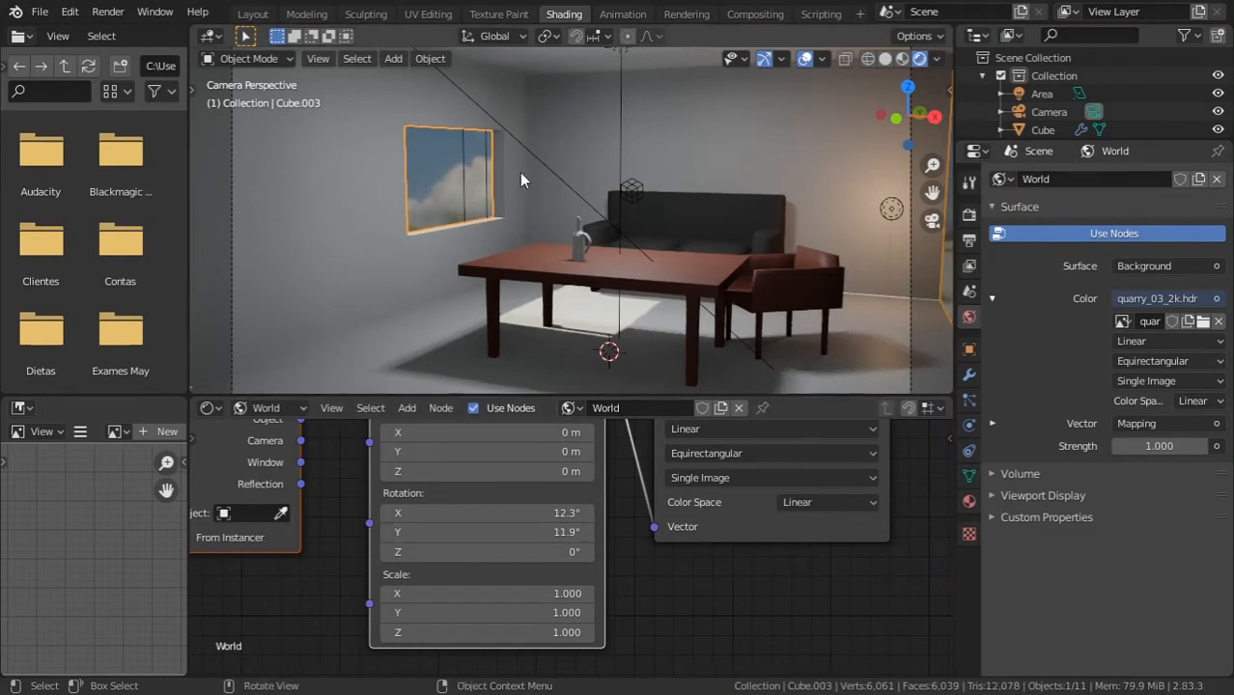
Step: Create a new material for the room cube with a pale yellow base color of about H 0.135, S 0.302, V 0.906
{"action": "left_click", "coordinate": [970, 501]}
{"action": "left_click", "coordinate": [1091, 258]}
{"action": "left_click", "coordinate": [1116, 439]}
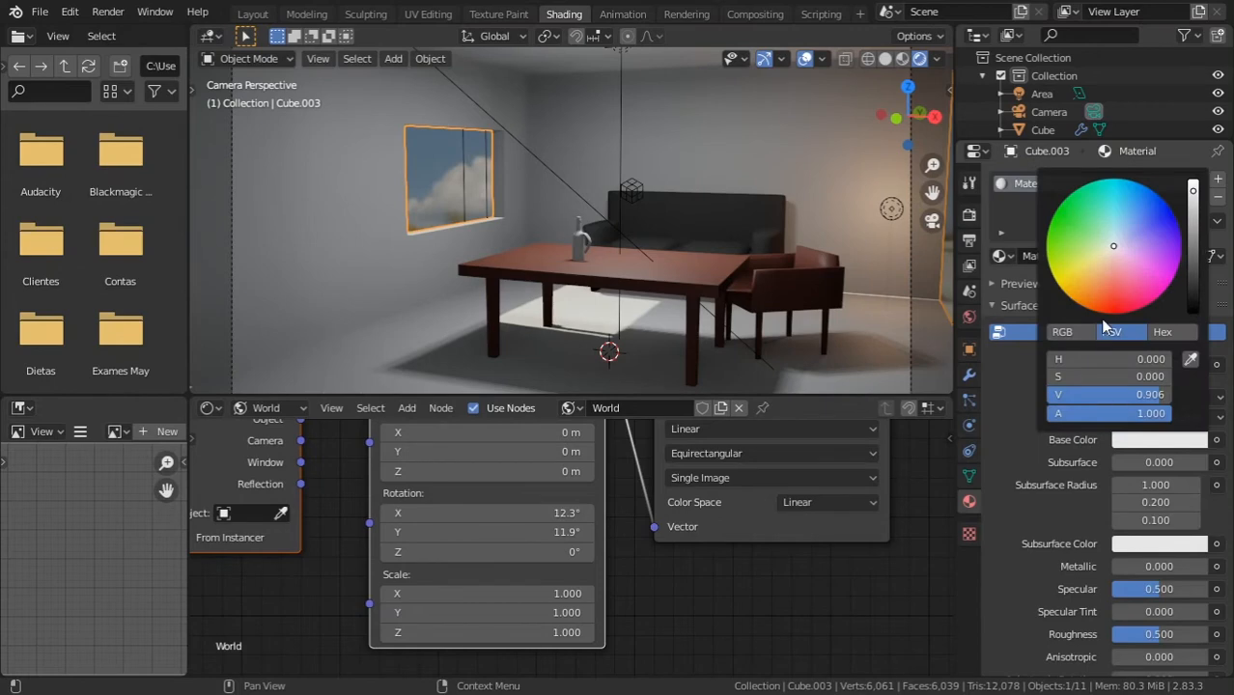
{"action": "left_click_drag", "start_coordinate": [1111, 248], "coordinate": [1098, 259]}
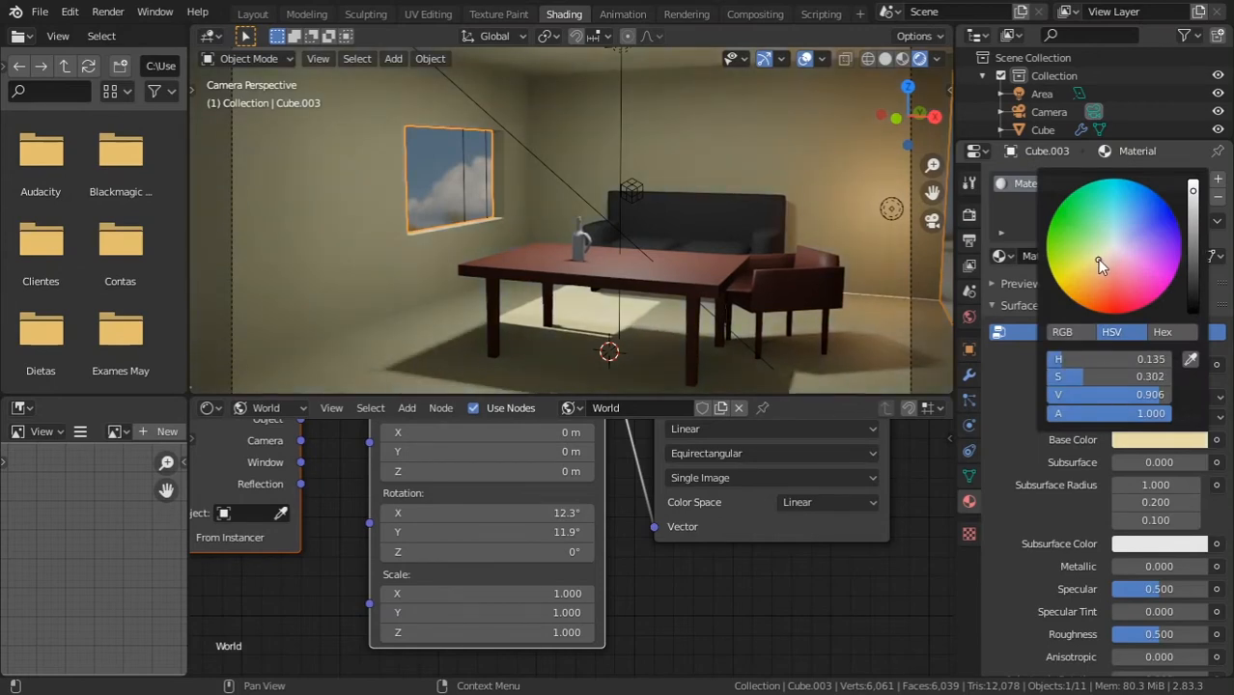
Step: In Edit Mode, add a second material slot to the room and create a material with a brown base color
{"action": "key", "text": "Tab"}
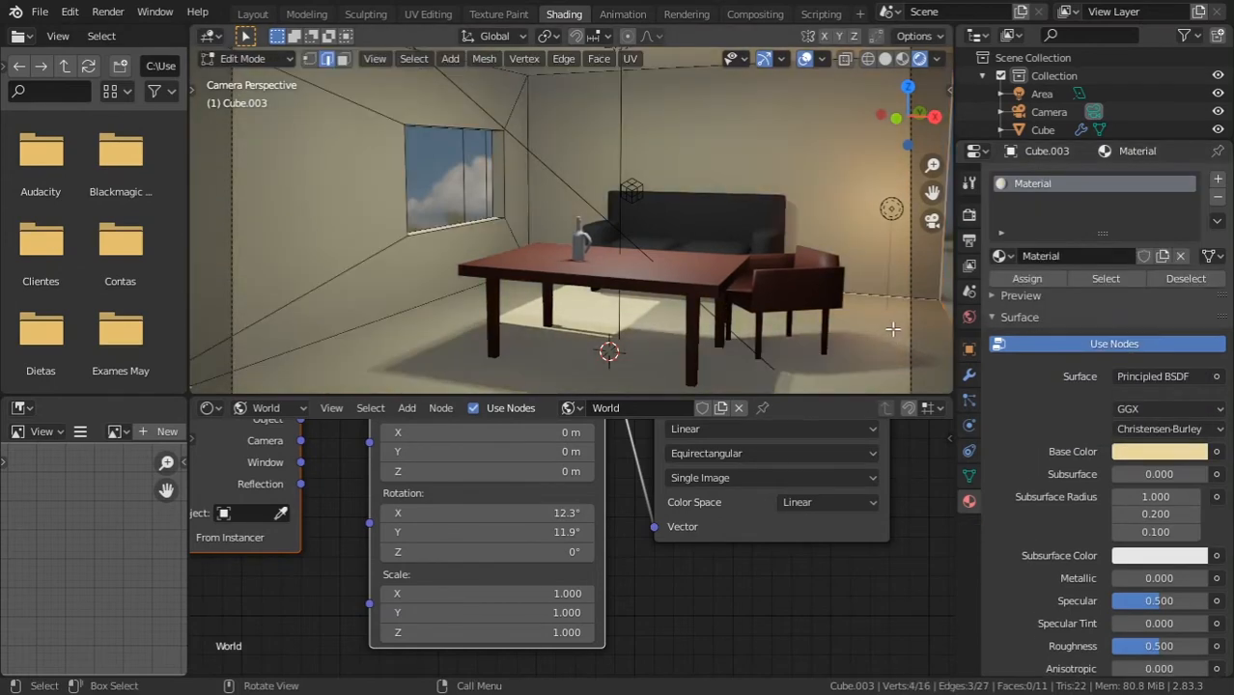
{"action": "left_click", "coordinate": [1218, 178]}
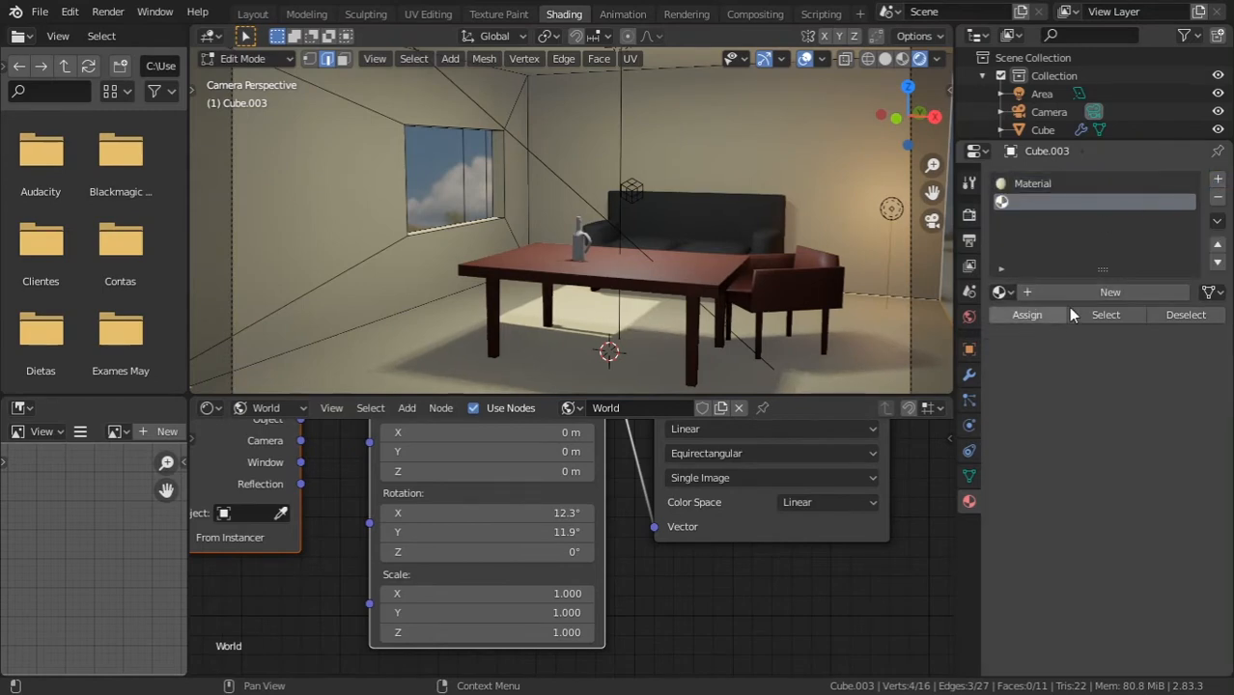
{"action": "left_click", "coordinate": [1053, 292]}
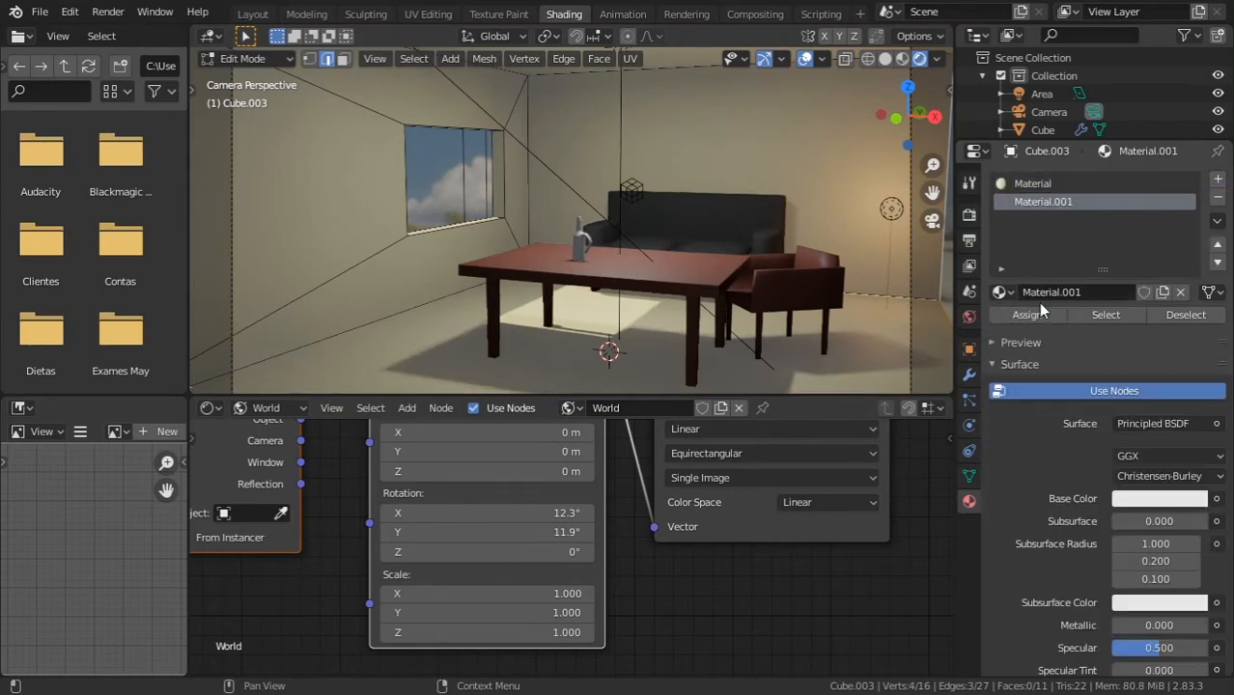
{"action": "left_click", "coordinate": [1166, 501]}
{"action": "left_click_drag", "start_coordinate": [1113, 309], "coordinate": [1098, 336]}
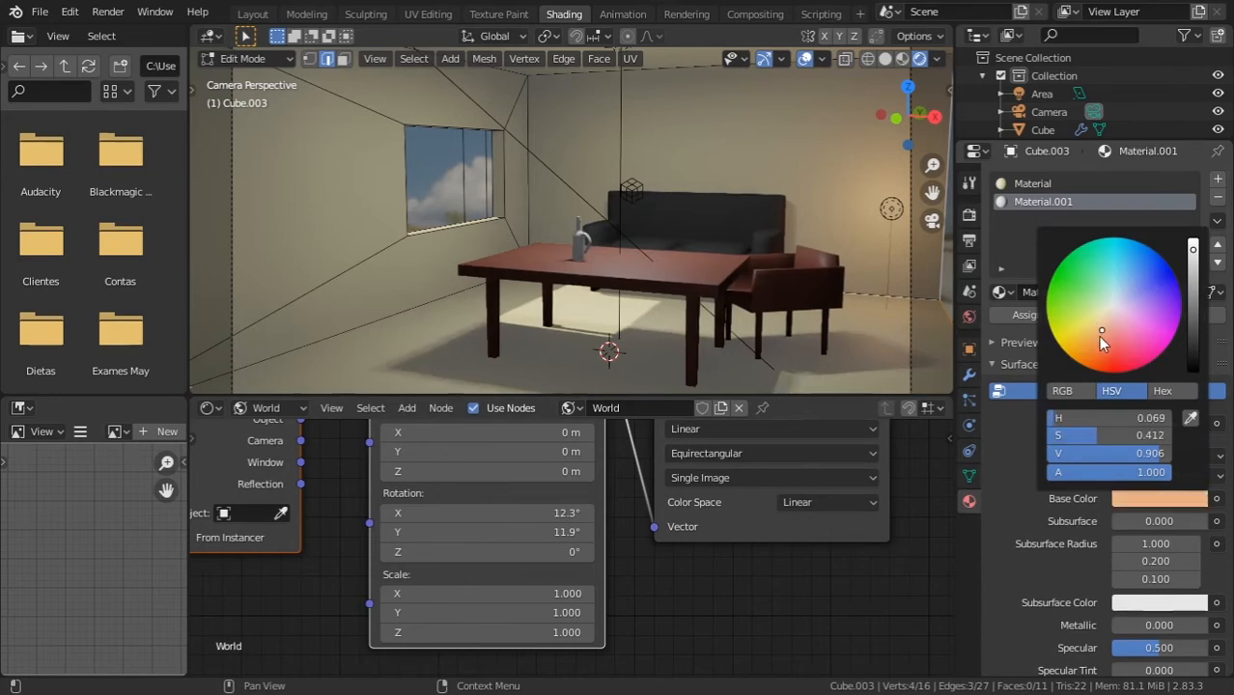
{"action": "left_click_drag", "start_coordinate": [1194, 272], "coordinate": [1195, 304]}
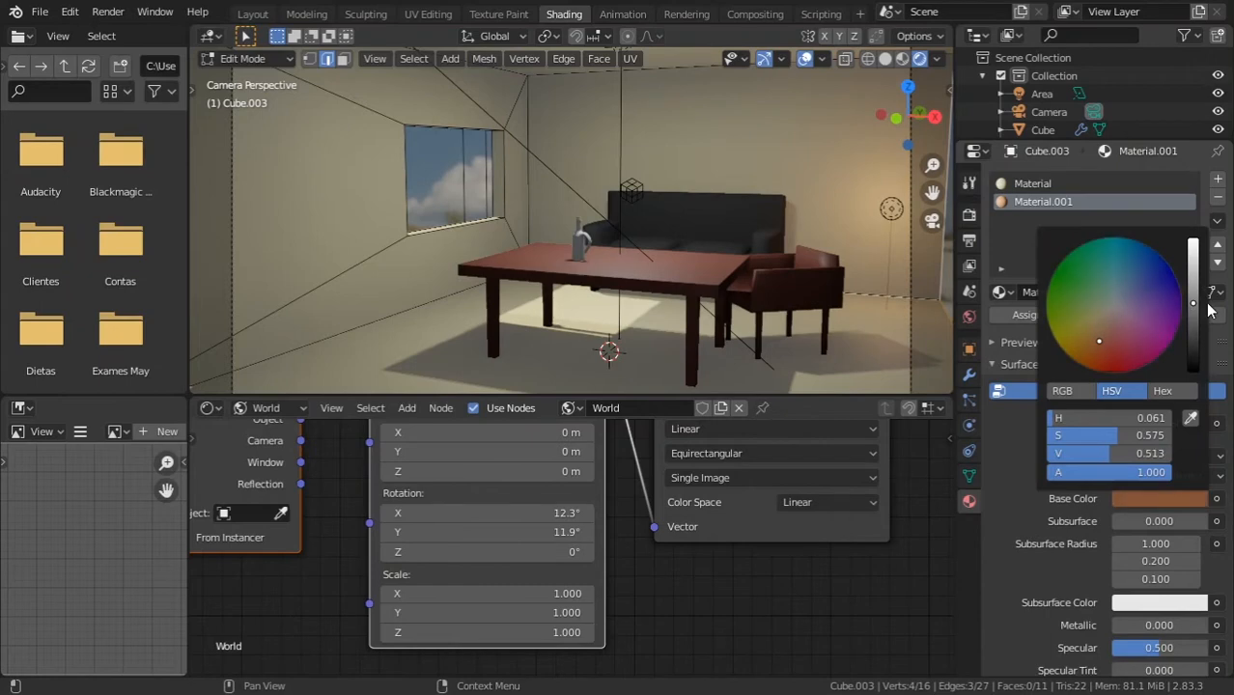
{"action": "mouse_move", "coordinate": [1105, 323]}
{"action": "left_mouse_down"}
{"action": "mouse_move", "coordinate": [1157, 333]}
{"action": "mouse_move", "coordinate": [1100, 327]}
{"action": "left_mouse_up"}
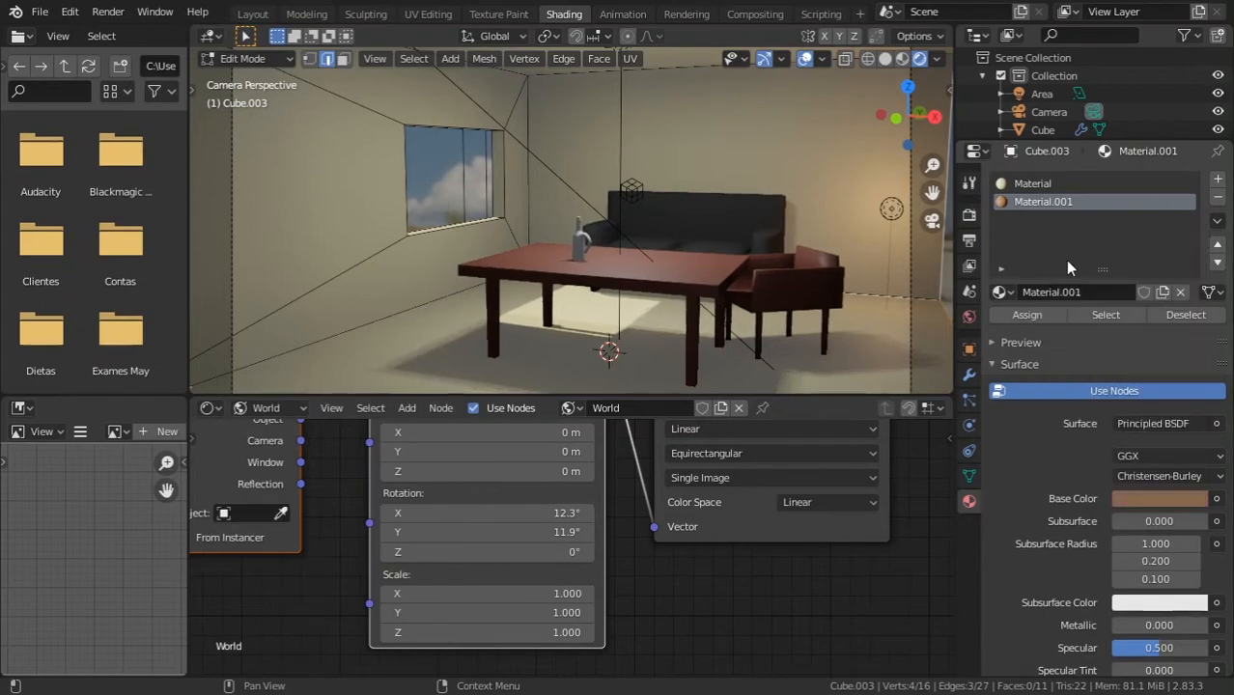
Step: Try to assign the brown Material.001 to the current selection of the room mesh
{"action": "left_click", "coordinate": [1035, 314]}
{"action": "key", "text": "Tab"}
{"action": "key", "text": "Tab"}
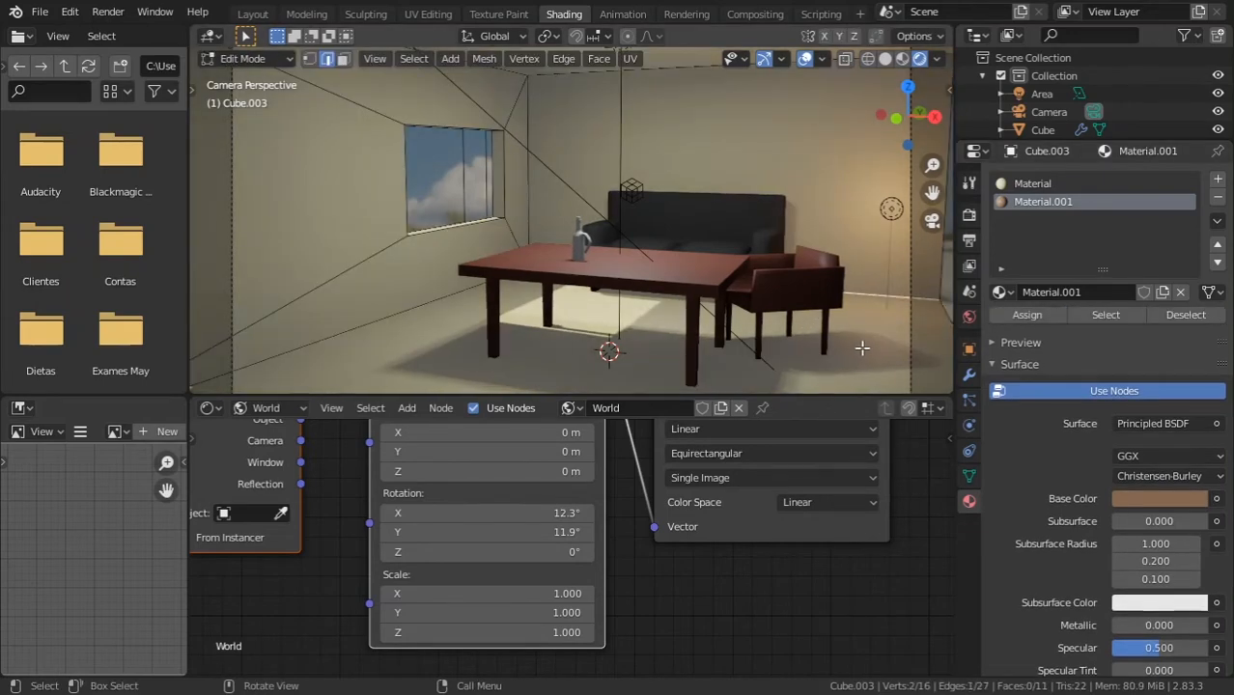
Step: Select the room's floor in face mode and assign the brown Material.001 to it
{"action": "key", "text": "3"}
{"action": "left_click", "coordinate": [863, 347]}
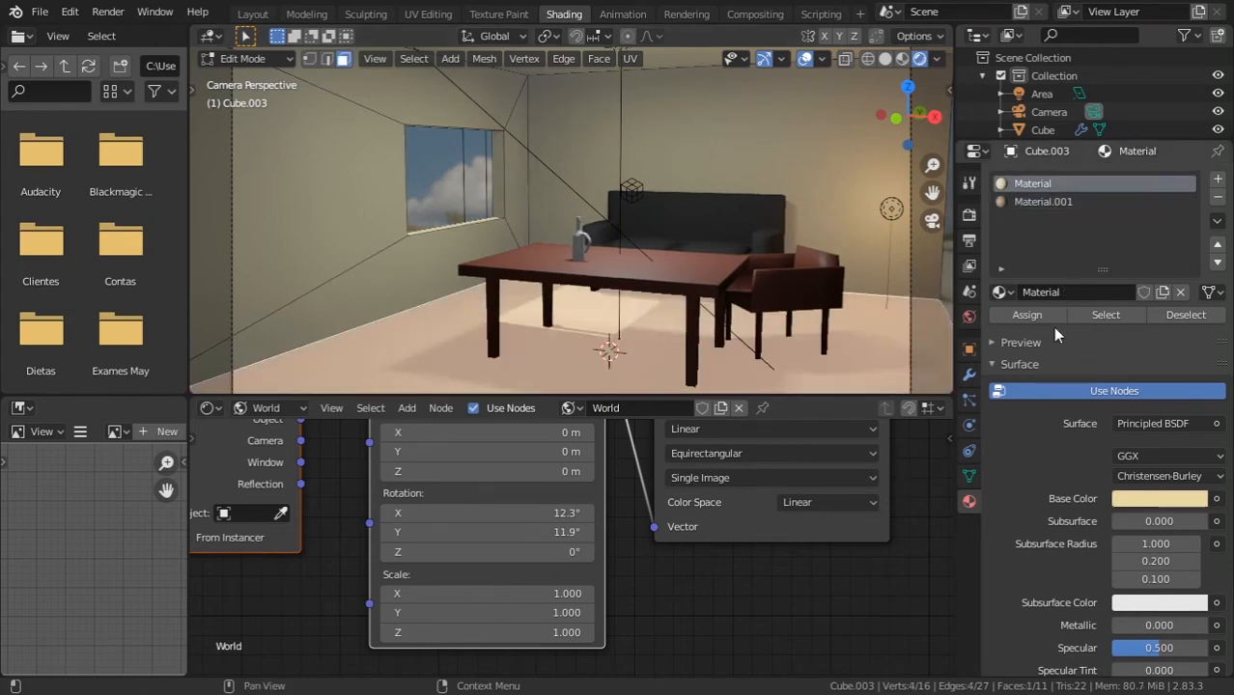
{"action": "left_click", "coordinate": [1022, 317]}
{"action": "left_click", "coordinate": [1053, 205]}
{"action": "left_click", "coordinate": [1031, 321]}
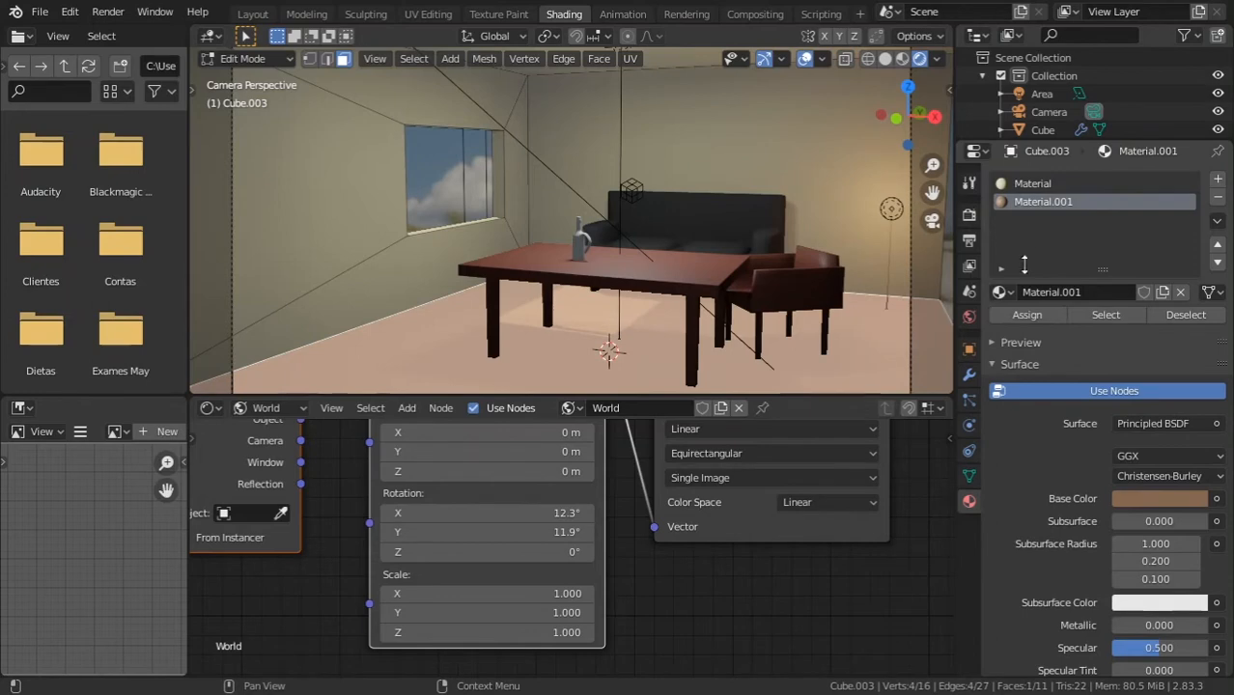
Step: Adjust the floor material's base color to a muted brown in Object Mode and save the file
{"action": "left_click", "coordinate": [1154, 498]}
{"action": "left_click", "coordinate": [1096, 352]}
{"action": "key", "text": "Tab"}
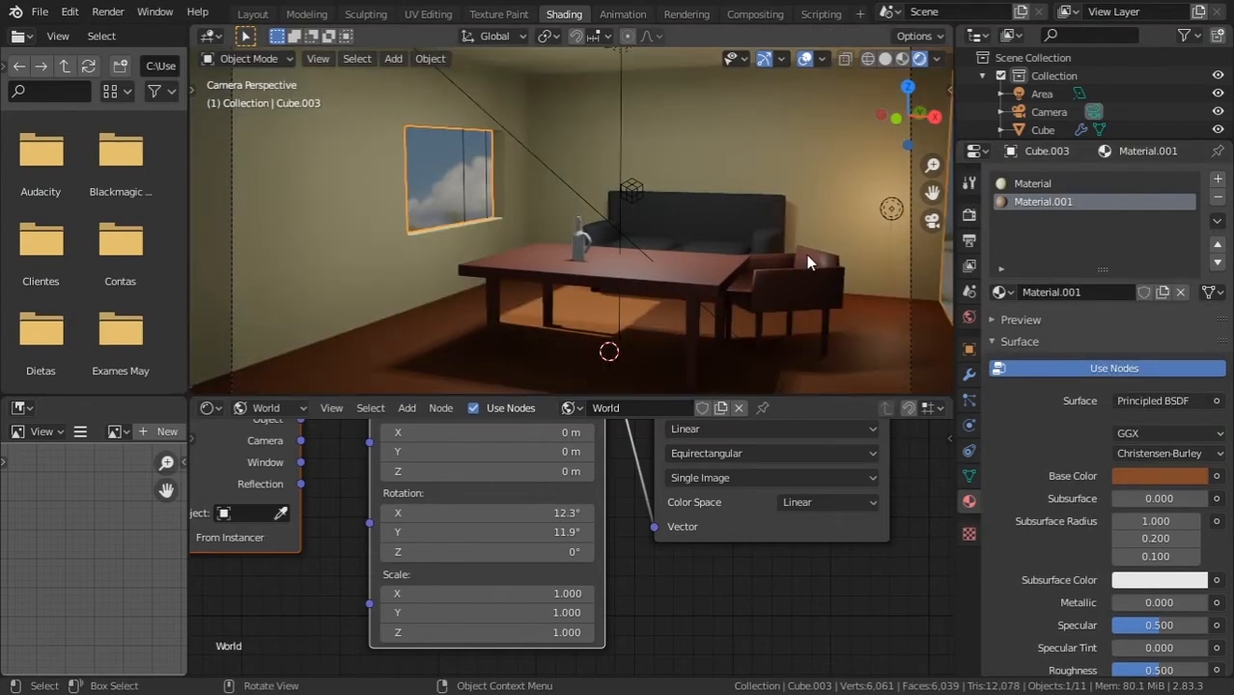
{"action": "left_click", "coordinate": [1162, 475]}
{"action": "mouse_move", "coordinate": [1118, 314]}
{"action": "left_mouse_down"}
{"action": "mouse_move", "coordinate": [1107, 296]}
{"action": "mouse_move", "coordinate": [1103, 307]}
{"action": "left_mouse_up"}
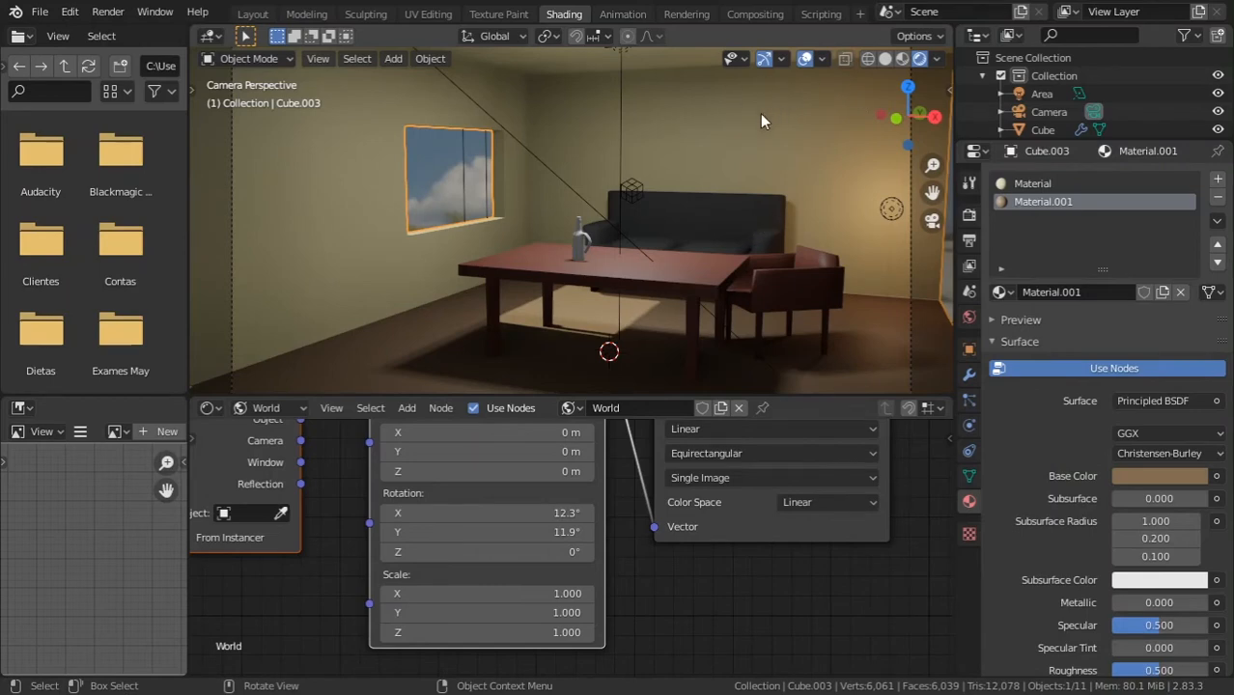
{"action": "key", "text": "ctrl+s"}
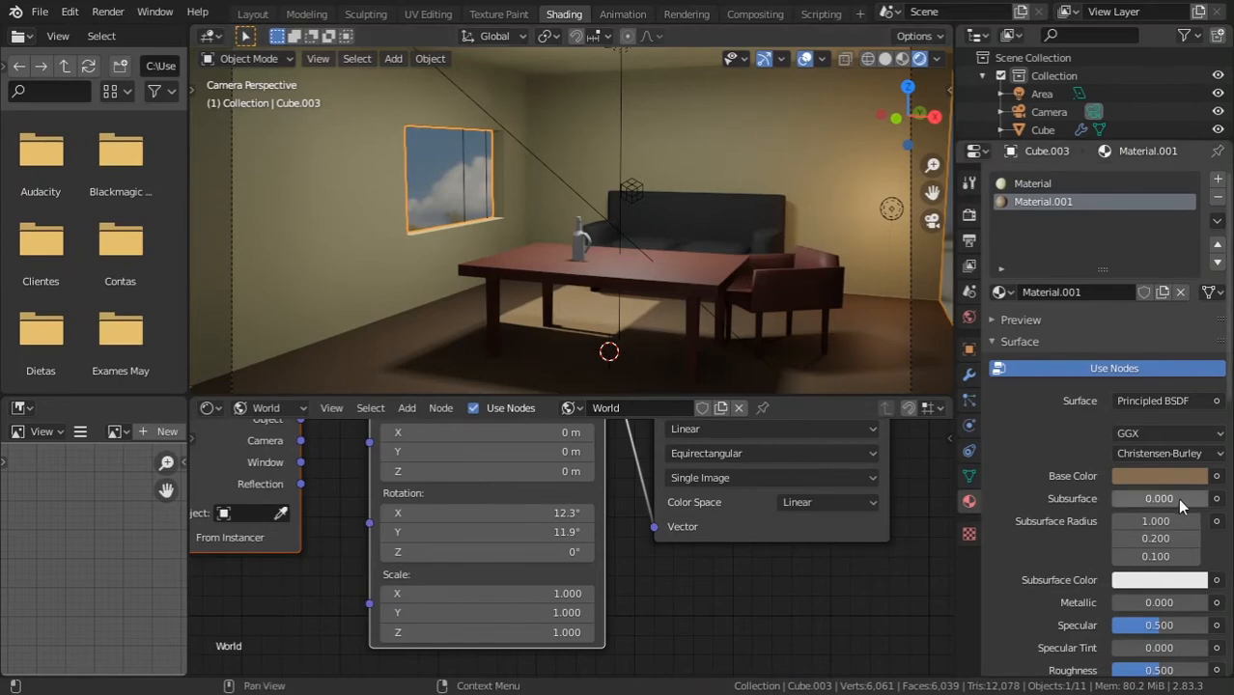
Step: Set the floor material's Specular to 0.000 and its Roughness to 1.000
{"action": "scroll", "coordinate": [1089, 303], "scroll_direction": "down", "scroll_amount": 7}
{"action": "left_click_drag", "start_coordinate": [1159, 363], "coordinate": [1087, 363]}
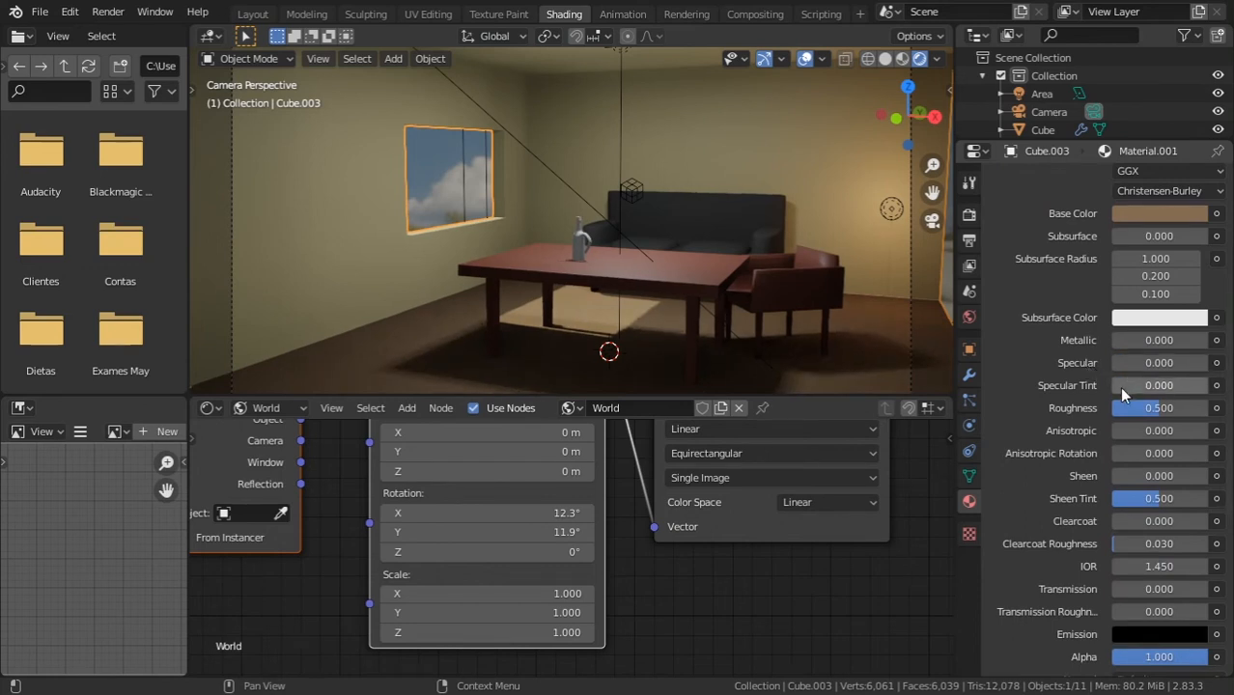
{"action": "left_click_drag", "start_coordinate": [1155, 413], "coordinate": [1207, 408]}
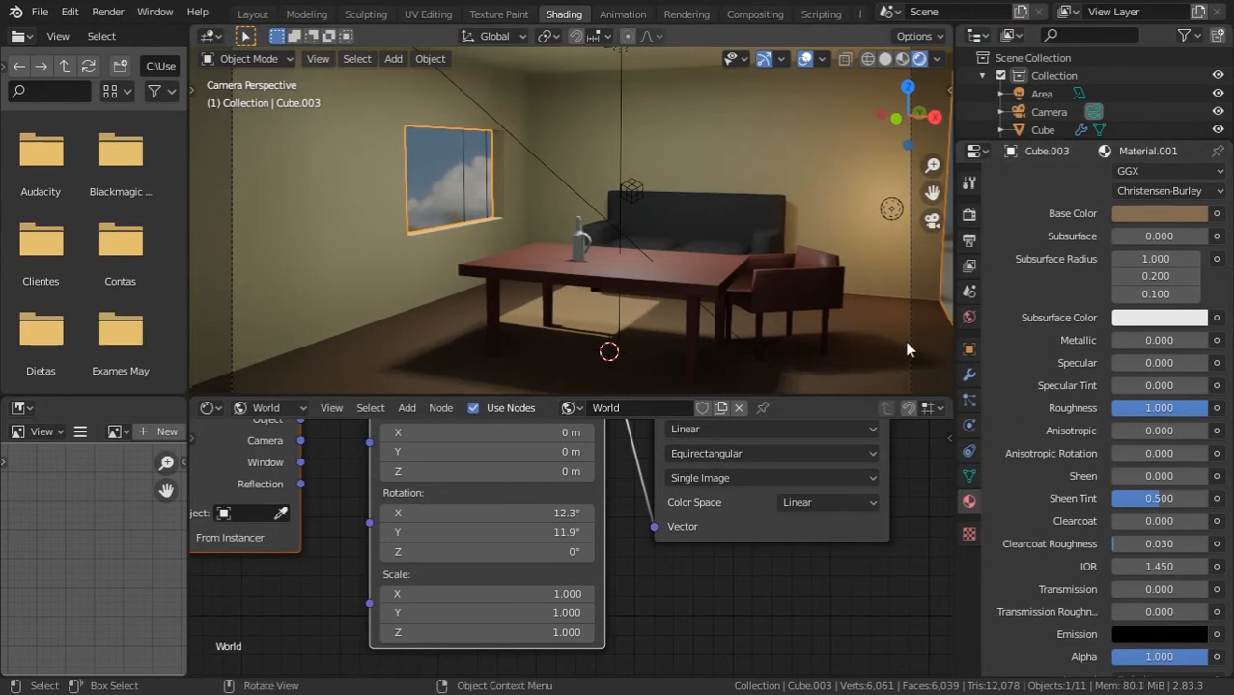
Step: Set the floor material's Specular to 0.509 and Roughness to 0.000, comparing the reflections in material preview and rendered shading
{"action": "left_click_drag", "start_coordinate": [1132, 362], "coordinate": [1095, 412]}
{"action": "left_click", "coordinate": [902, 58]}
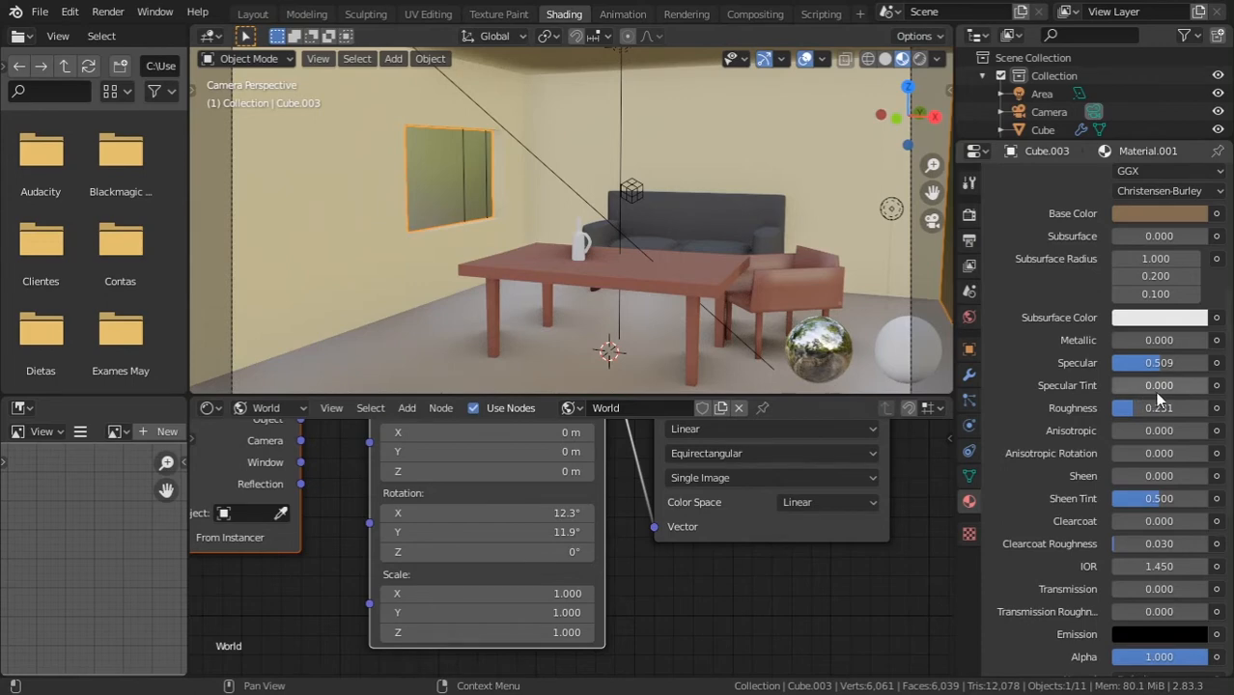
{"action": "left_click_drag", "start_coordinate": [1137, 410], "coordinate": [1111, 410]}
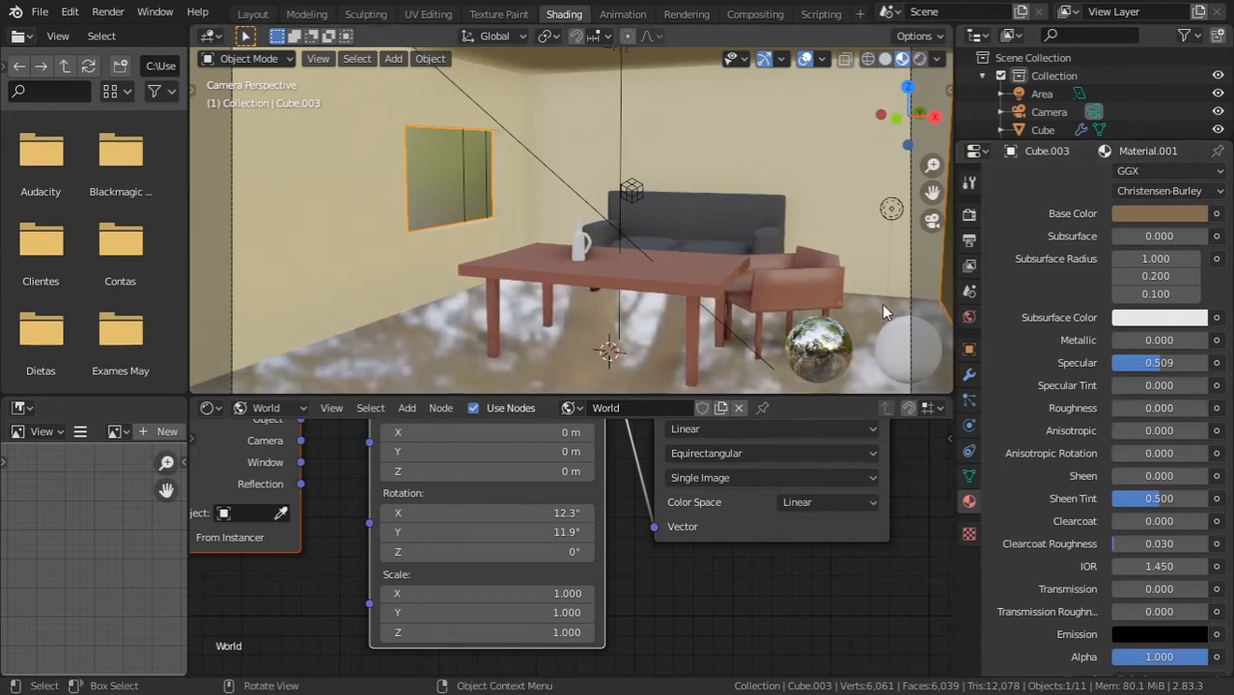
{"action": "left_click", "coordinate": [920, 58]}
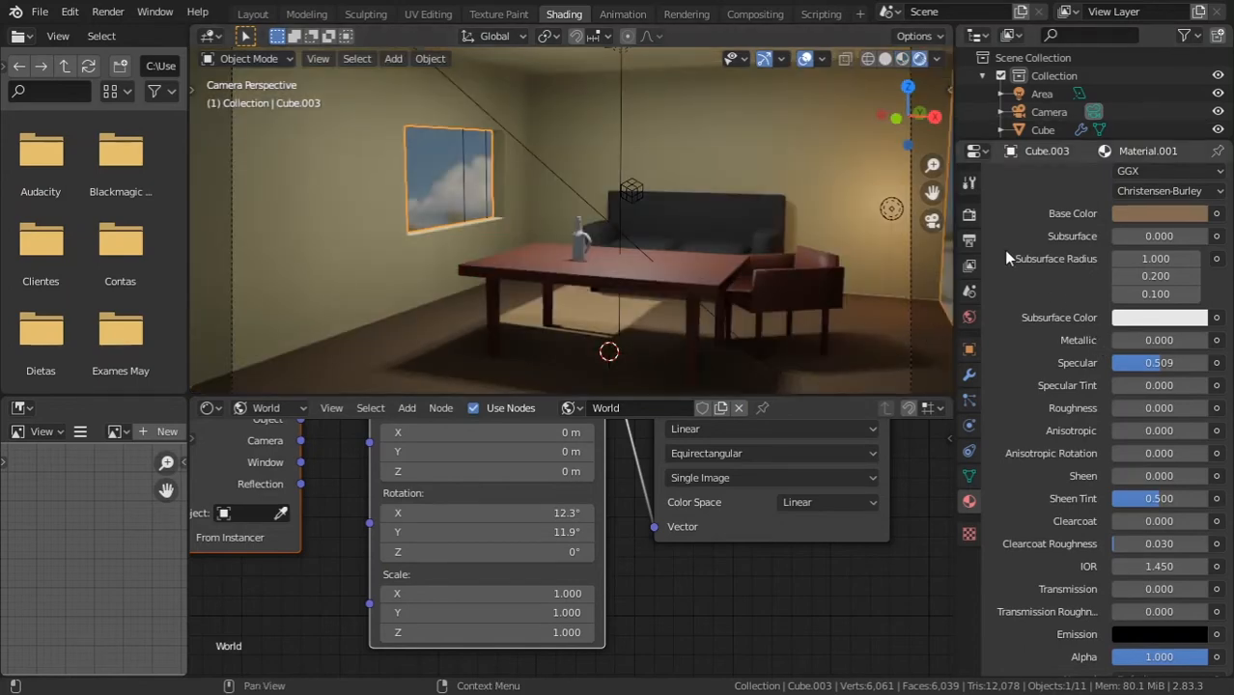
Step: Enable Screen Space Reflections with Refraction in the Eevee render settings
{"action": "left_click", "coordinate": [970, 215]}
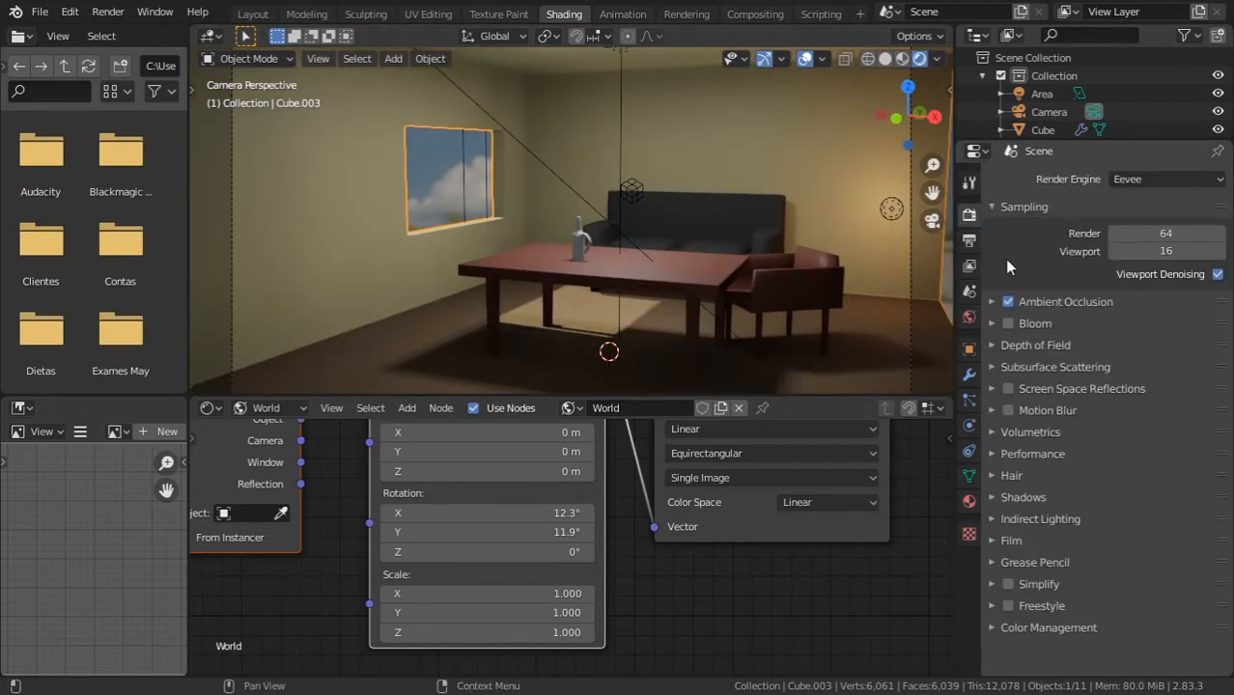
{"action": "left_click", "coordinate": [1009, 389]}
{"action": "left_click", "coordinate": [991, 389]}
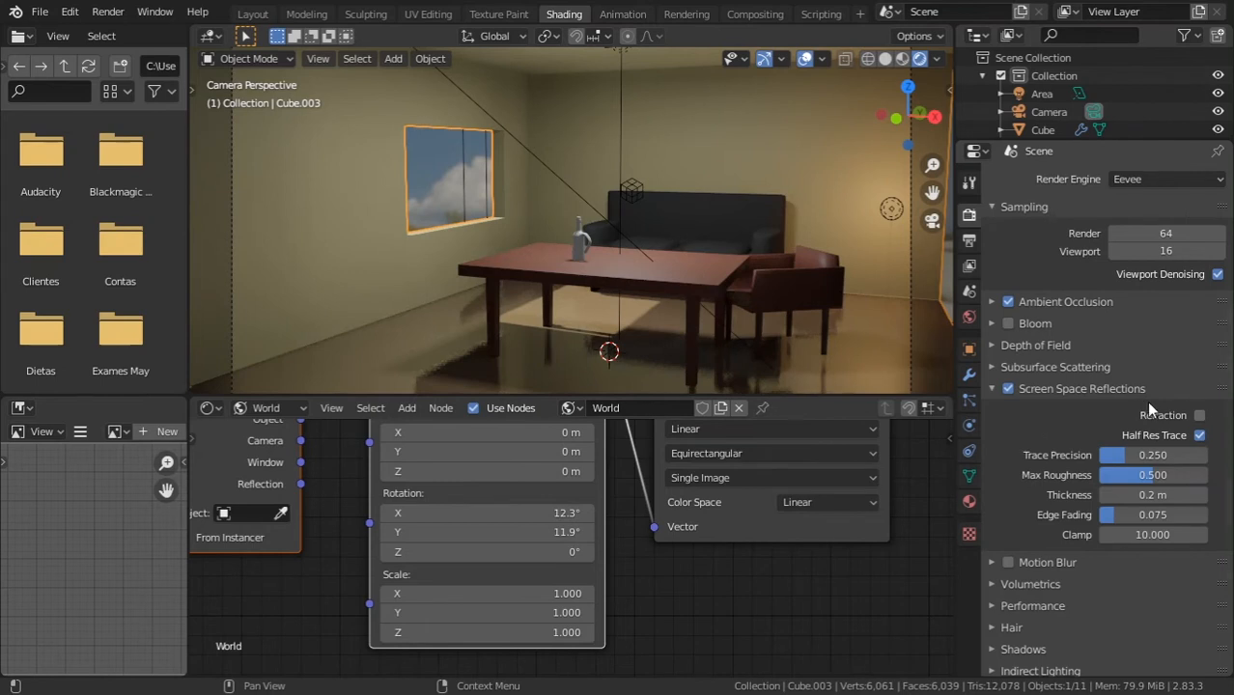
{"action": "left_click", "coordinate": [1199, 415]}
Step: Set the floor material's Specular to 0.204 and its Roughness to 0.222
{"action": "middle_click_drag", "start_coordinate": [844, 317], "coordinate": [794, 310]}
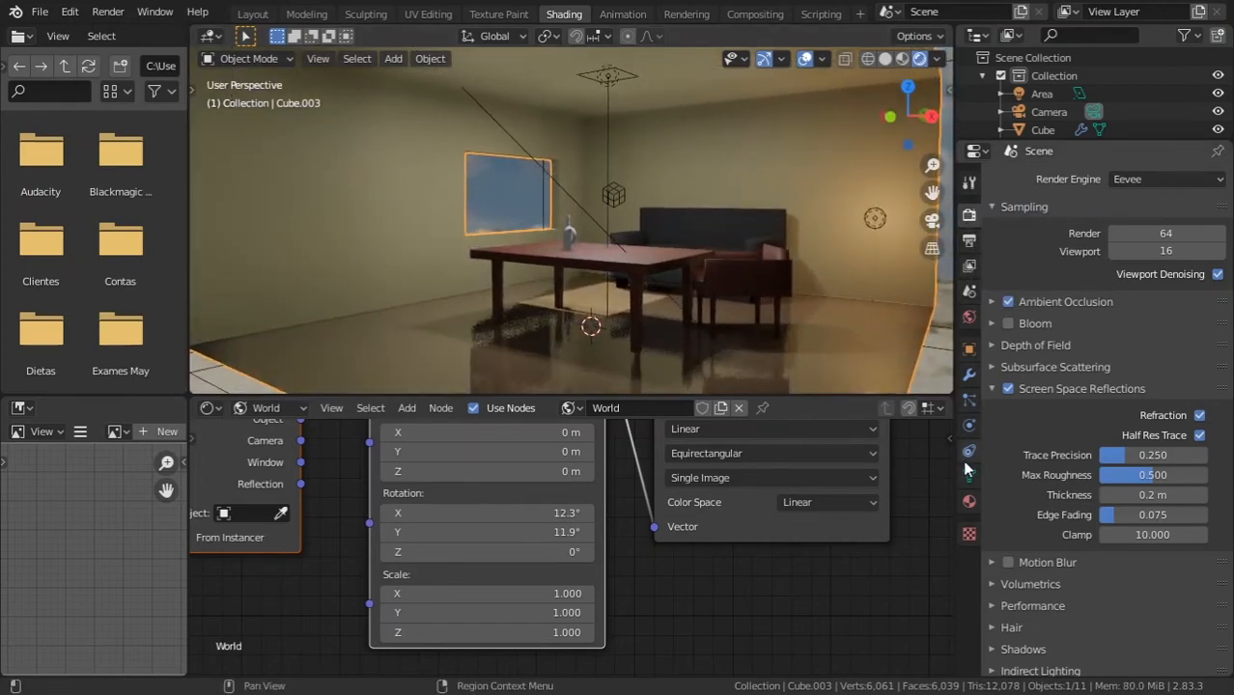
{"action": "left_click", "coordinate": [970, 501]}
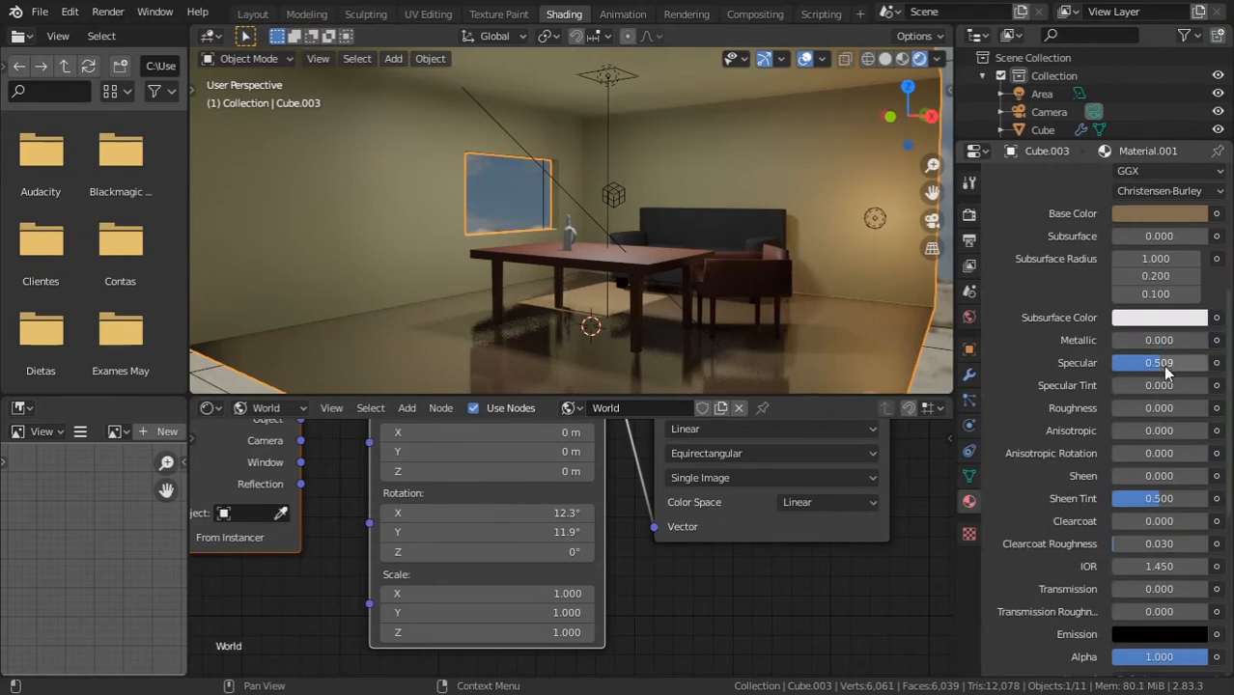
{"action": "left_click_drag", "start_coordinate": [1187, 363], "coordinate": [1133, 363]}
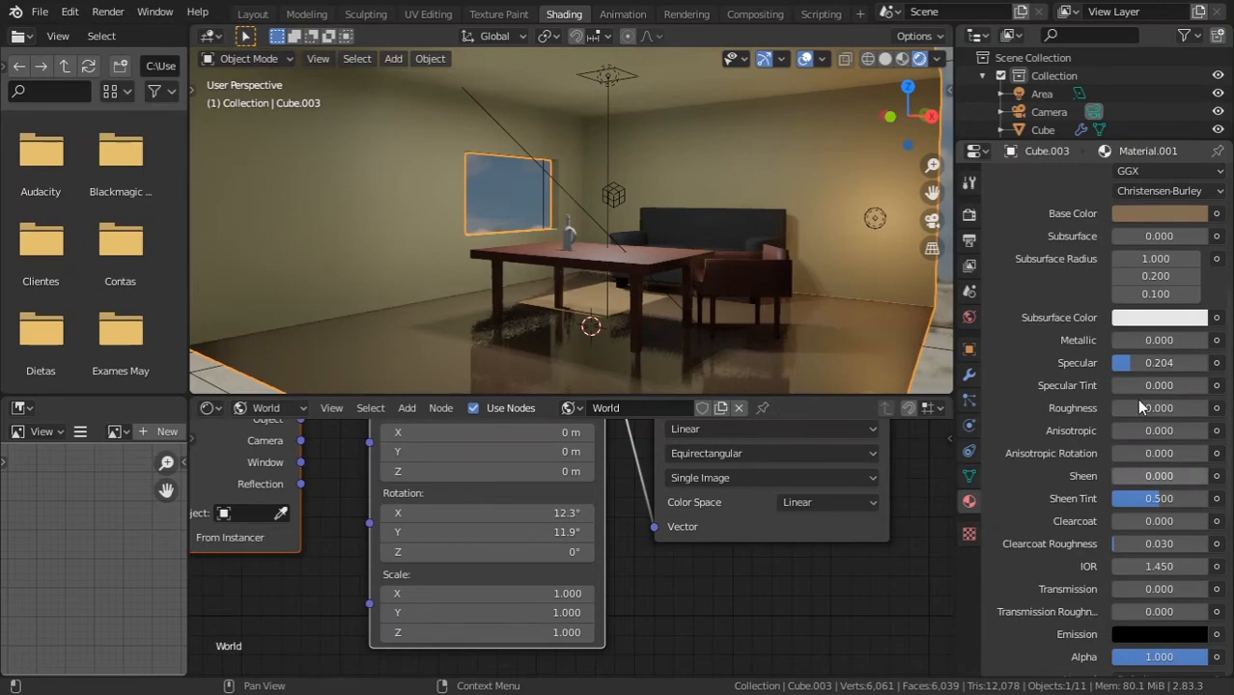
{"action": "left_click_drag", "start_coordinate": [1161, 407], "coordinate": [1122, 412]}
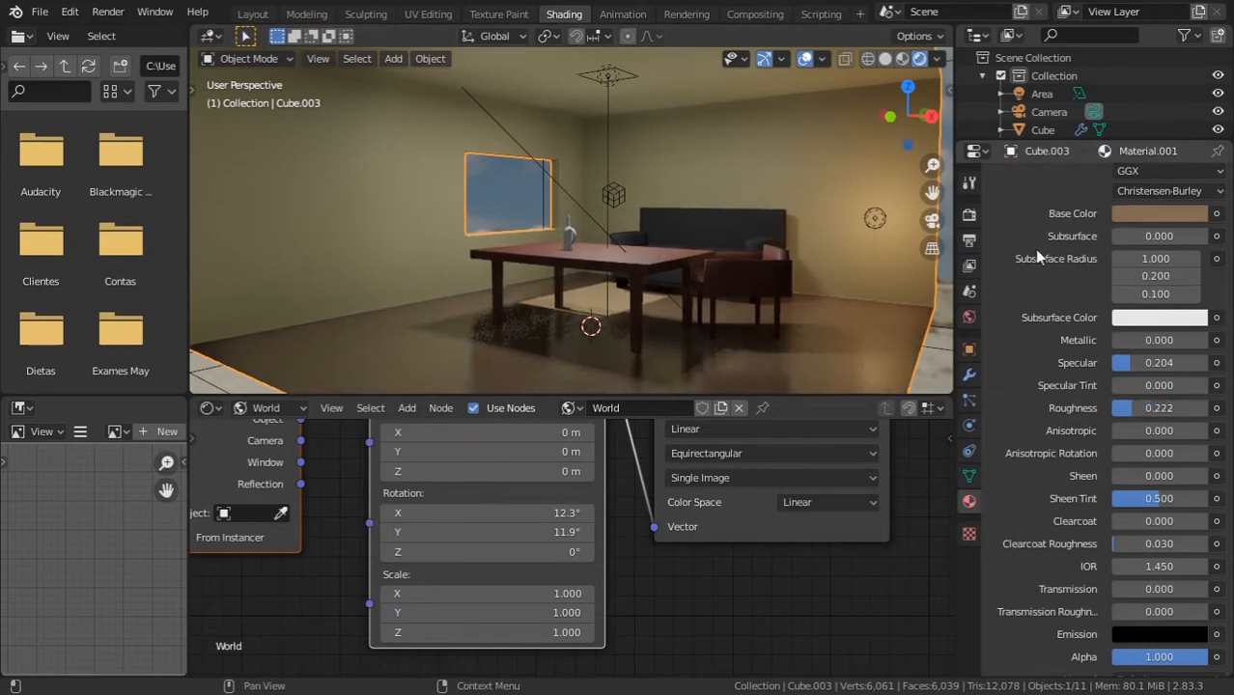
Step: Set the pale yellow wall material's Specular to 0.000 and Roughness to 1.000, and save the file
{"action": "scroll", "coordinate": [1099, 249], "scroll_direction": "up", "scroll_amount": 6}
{"action": "left_click", "coordinate": [1064, 182]}
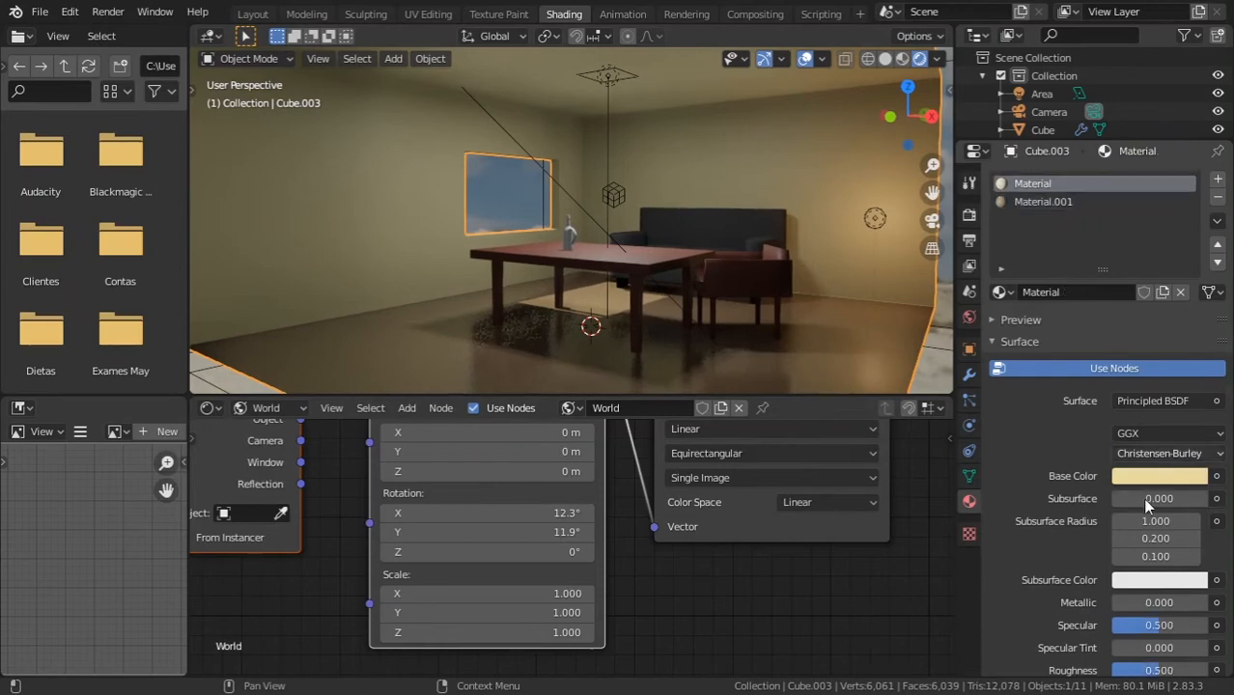
{"action": "scroll", "coordinate": [1064, 456], "scroll_direction": "down", "scroll_amount": 5}
{"action": "left_click_drag", "start_coordinate": [1175, 460], "coordinate": [1065, 477]}
{"action": "left_click_drag", "start_coordinate": [1126, 503], "coordinate": [1180, 511]}
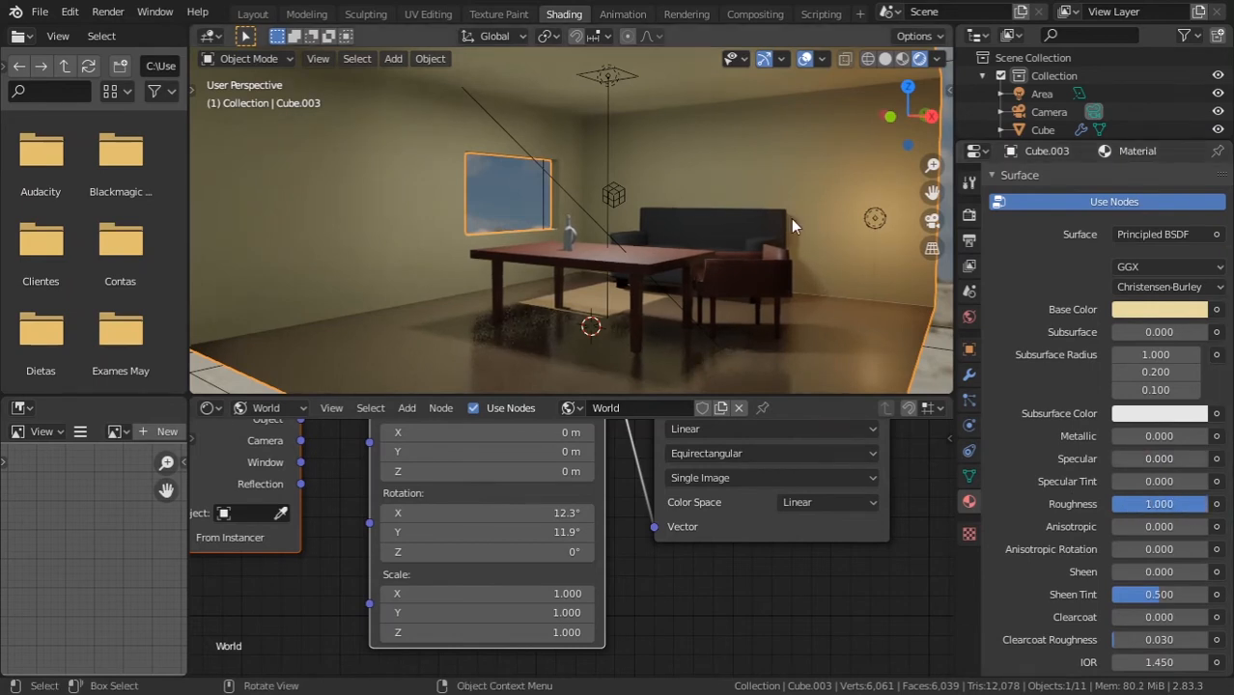
{"action": "key", "text": "ctrl+s"}
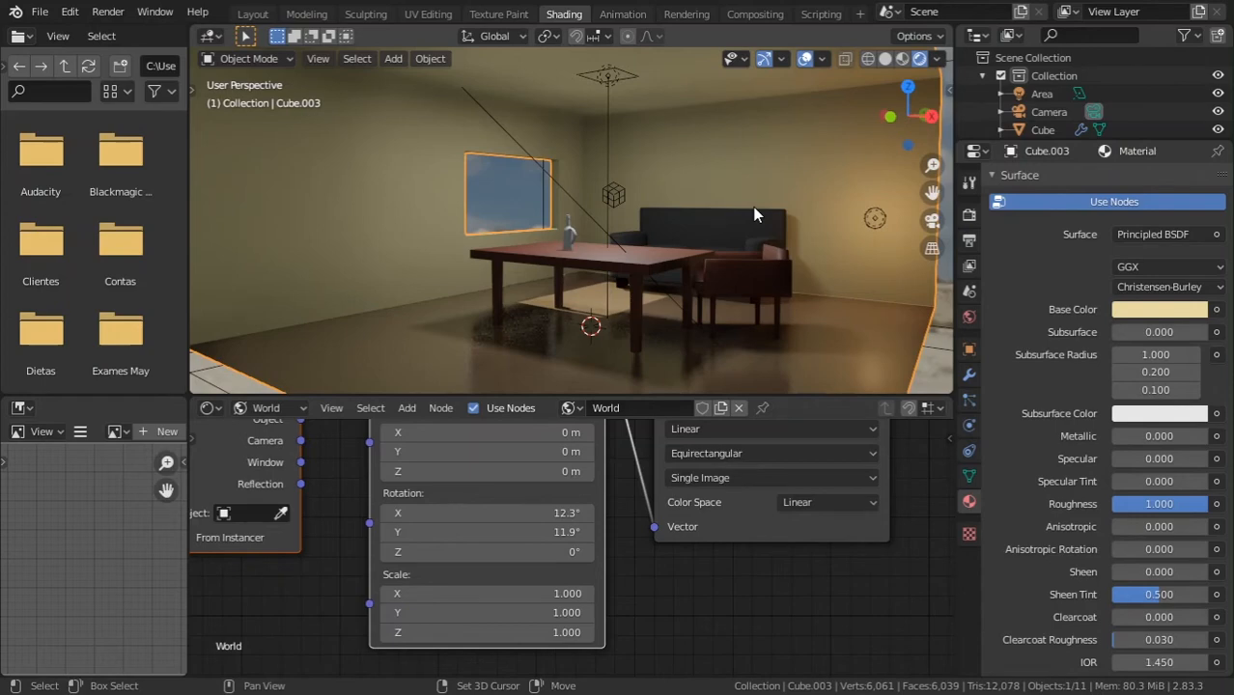
Step: Add a cube and scale it into a thin, wide panel, flattened along Y and widened along X
{"action": "key", "text": "shift+a"}
{"action": "mouse_move", "coordinate": [759, 206]}
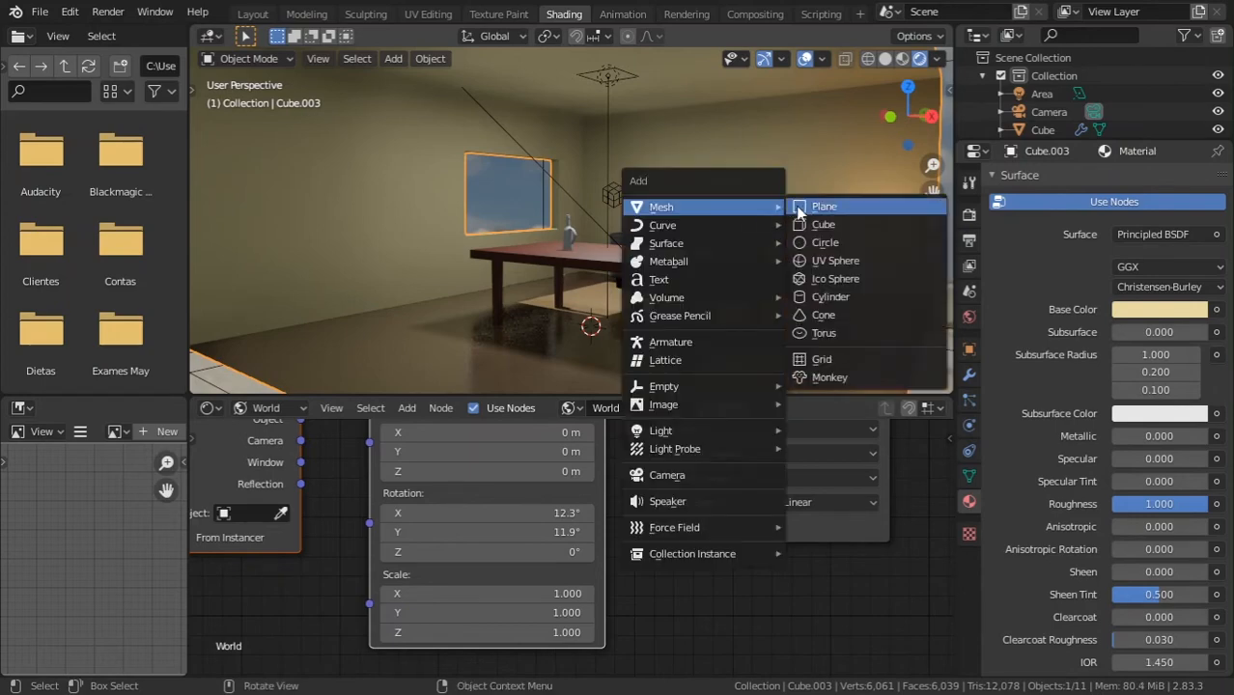
{"action": "left_click", "coordinate": [832, 223]}
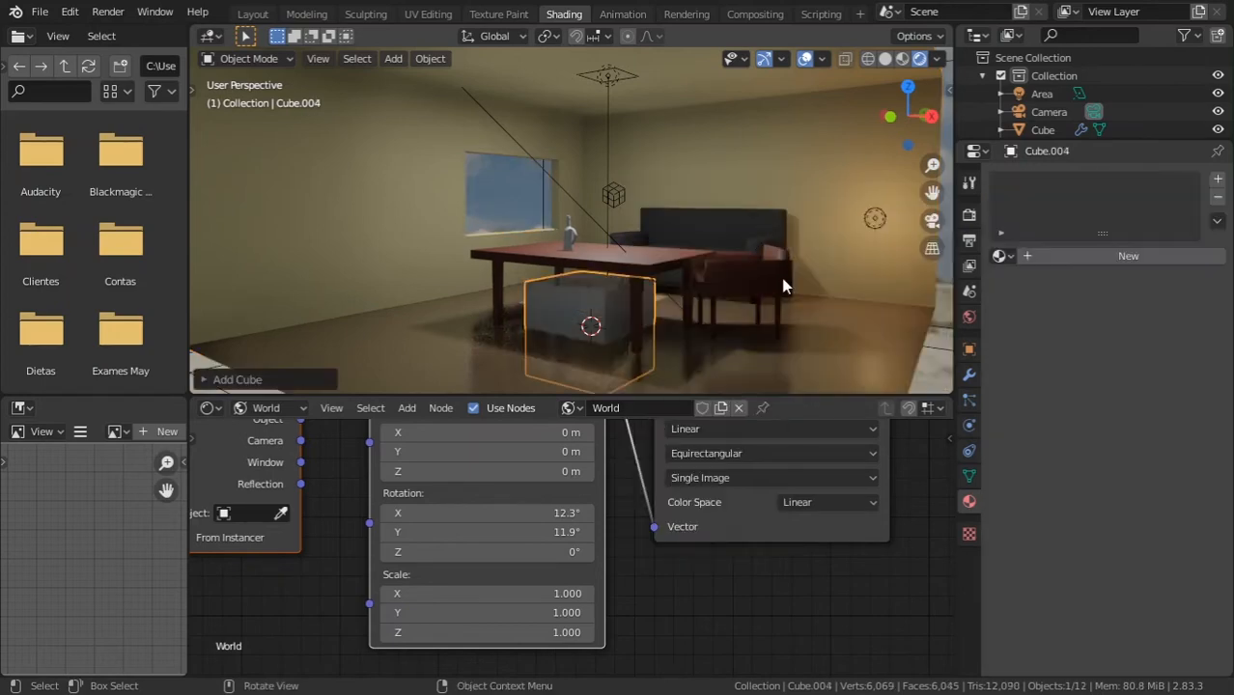
{"action": "left_click", "coordinate": [885, 59]}
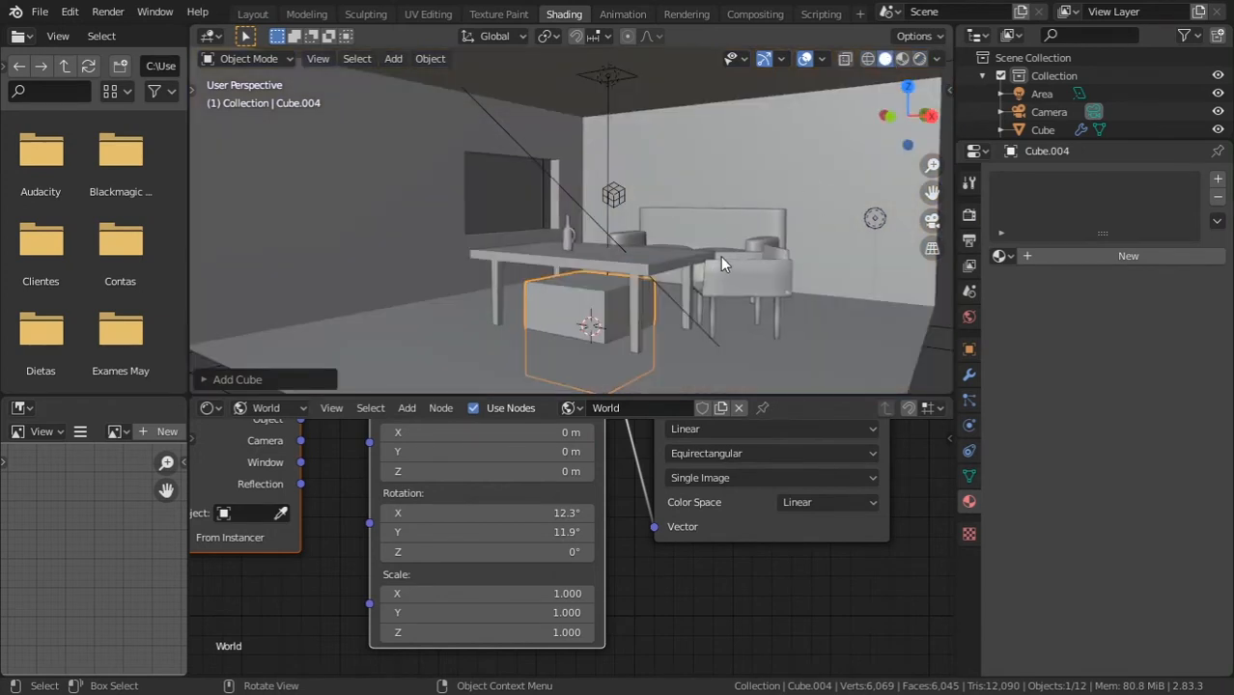
{"action": "key", "text": "s"}
{"action": "key", "text": "y"}
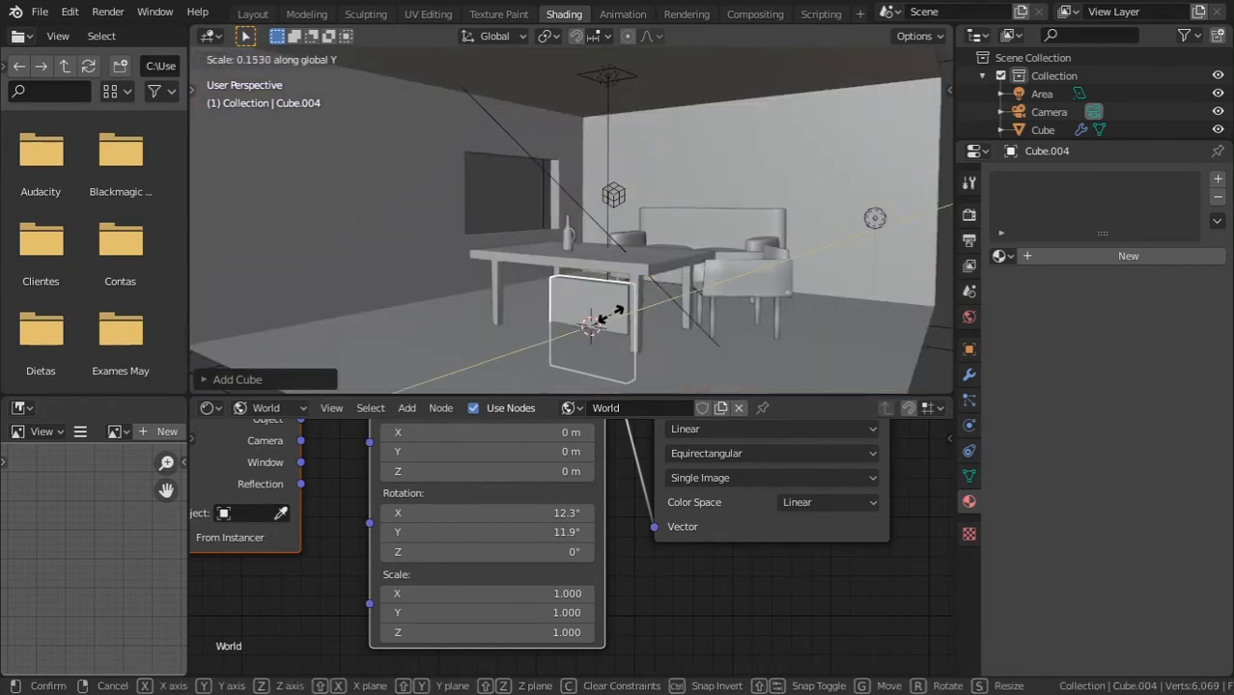
{"action": "left_click", "coordinate": [623, 307]}
{"action": "key", "text": "s"}
{"action": "key", "text": "x"}
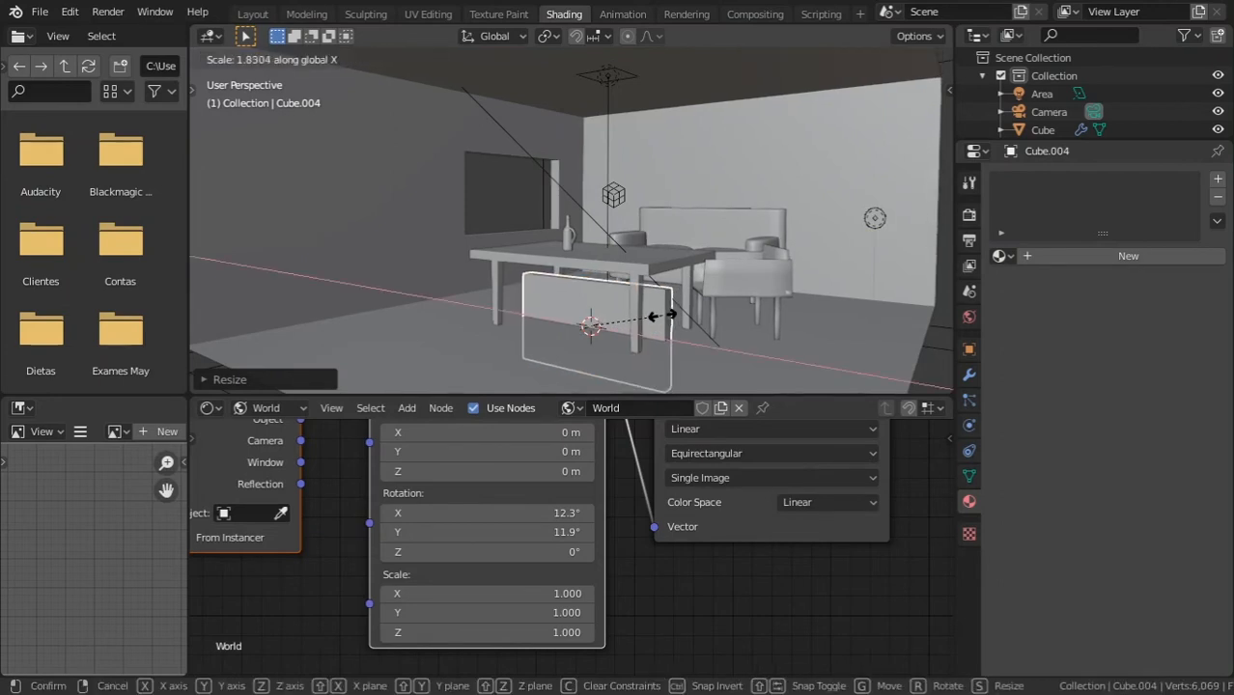
{"action": "left_click", "coordinate": [701, 283]}
{"action": "key", "text": "s"}
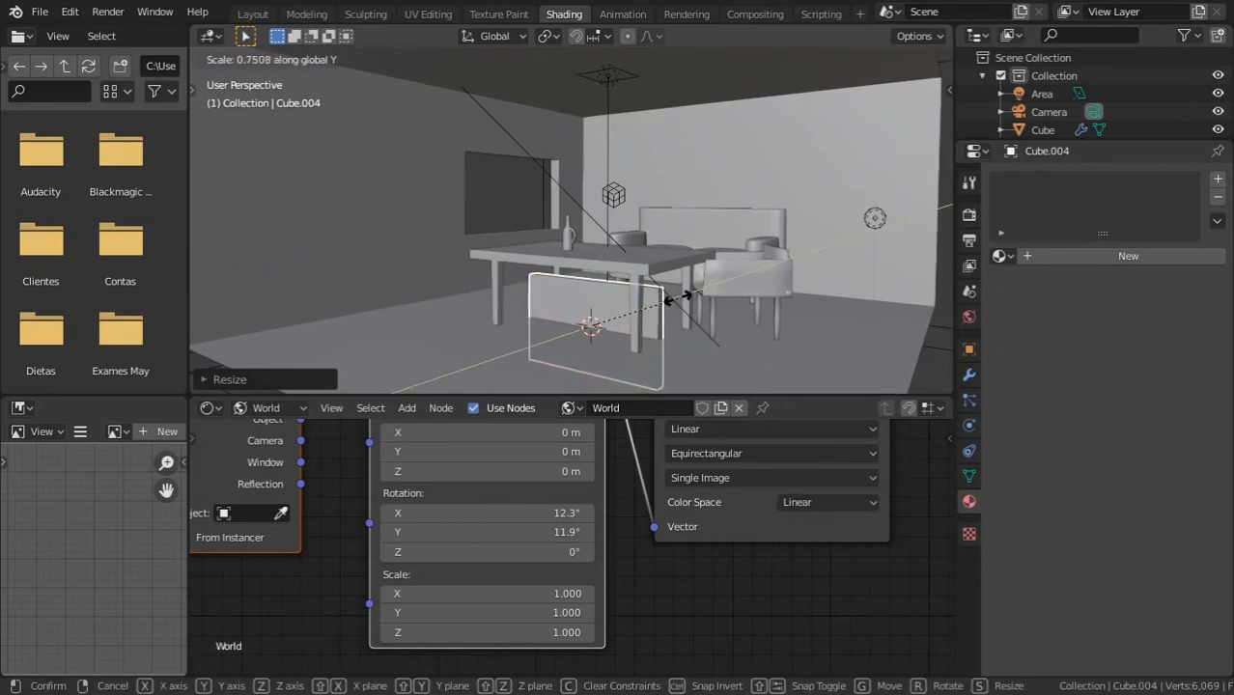
{"action": "left_click", "coordinate": [670, 321]}
Step: Move the panel onto the back wall above the sofa, resize and thin it along Y, and save the file
{"action": "key", "text": "KP_3"}
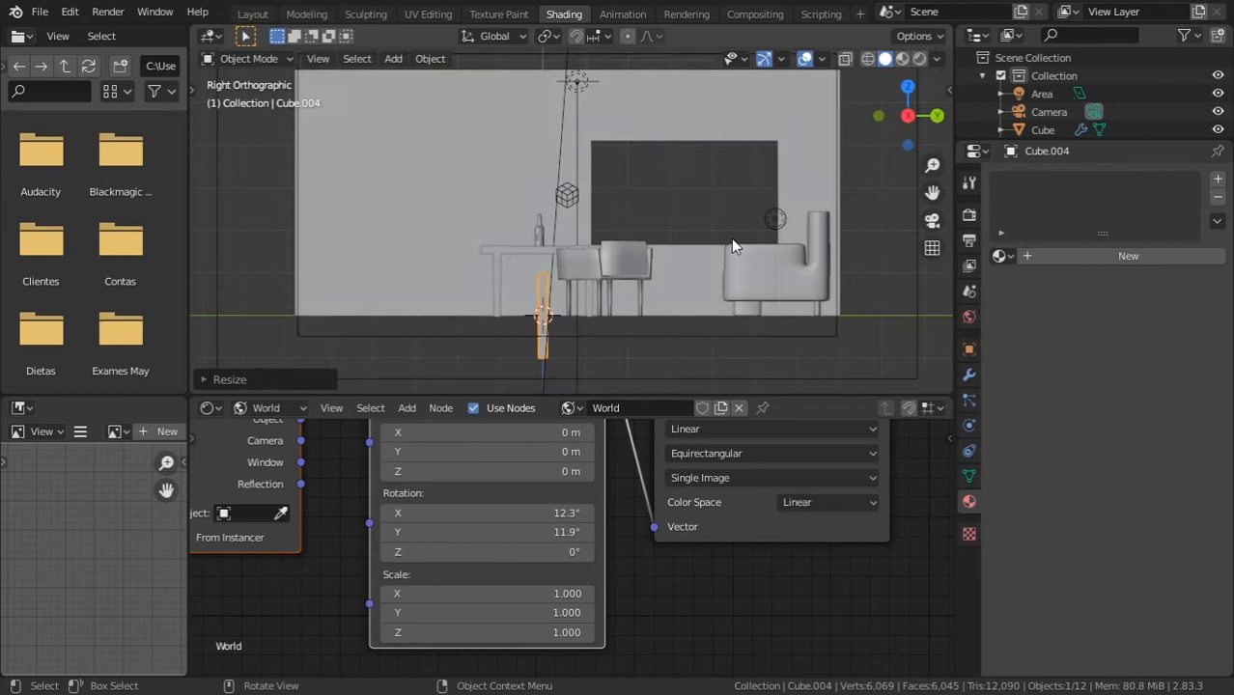
{"action": "key", "text": "g"}
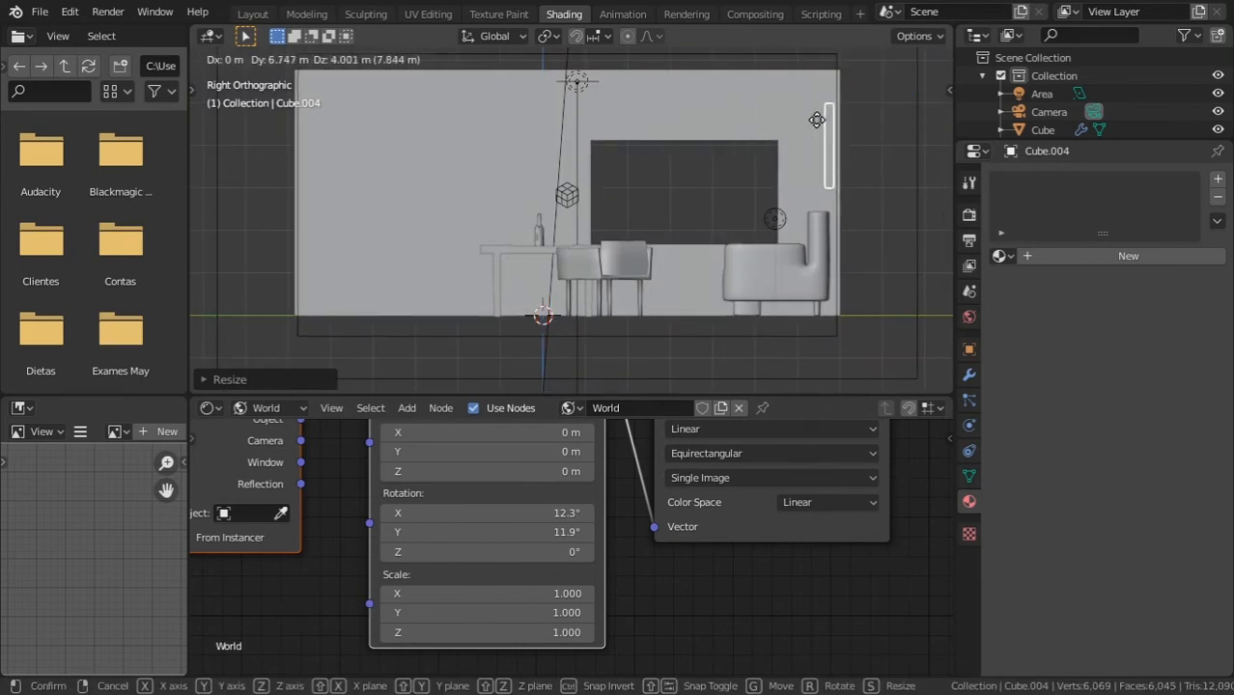
{"action": "left_click", "coordinate": [849, 107]}
{"action": "middle_click_drag", "start_coordinate": [782, 169], "coordinate": [877, 191]}
{"action": "key", "text": "s"}
{"action": "left_click", "coordinate": [770, 166]}
{"action": "mouse_move", "coordinate": [770, 166]}
{"action": "middle_mouse_down"}
{"action": "mouse_move", "coordinate": [499, 207]}
{"action": "mouse_move", "coordinate": [605, 235]}
{"action": "mouse_move", "coordinate": [772, 231]}
{"action": "middle_mouse_up"}
{"action": "key", "text": "s"}
{"action": "key", "text": "y"}
{"action": "left_click", "coordinate": [524, 211]}
{"action": "scroll", "coordinate": [605, 235], "scroll_direction": "down", "scroll_amount": 3}
{"action": "key", "text": "ctrl+s"}
Step: Give the wall panel a new material with a Glossy BSDF surface and Roughness 0.000, and save the file
{"action": "left_click", "coordinate": [903, 59]}
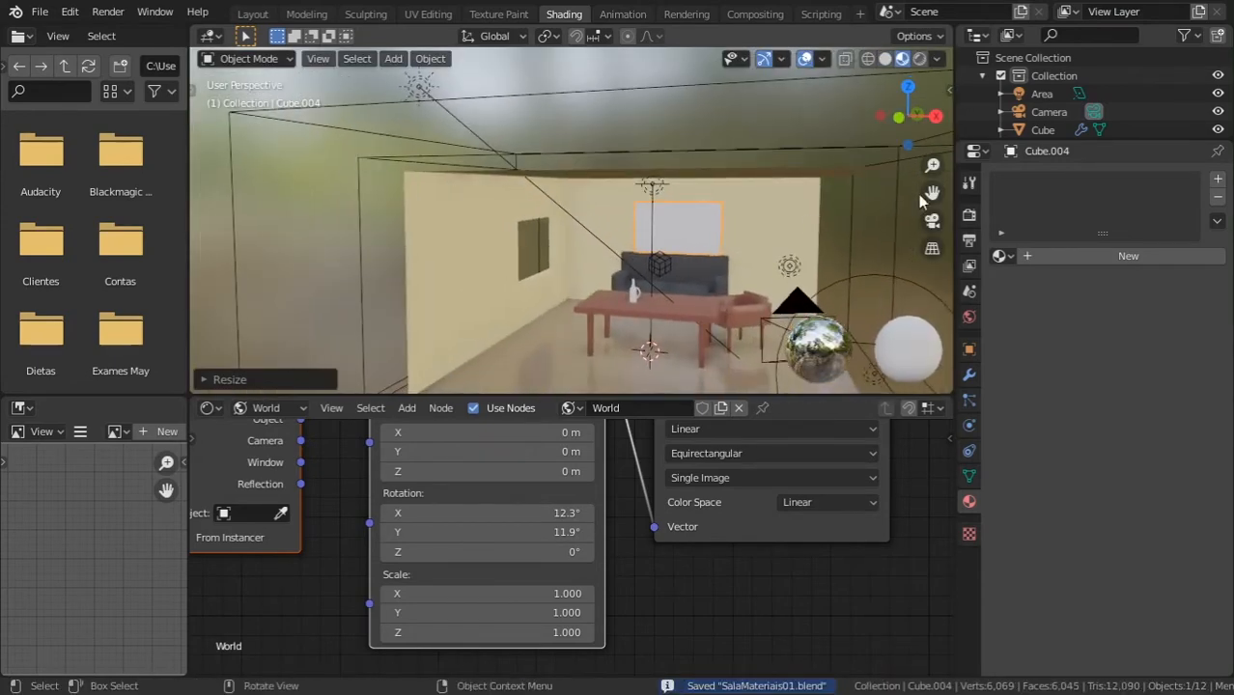
{"action": "left_click", "coordinate": [1082, 256]}
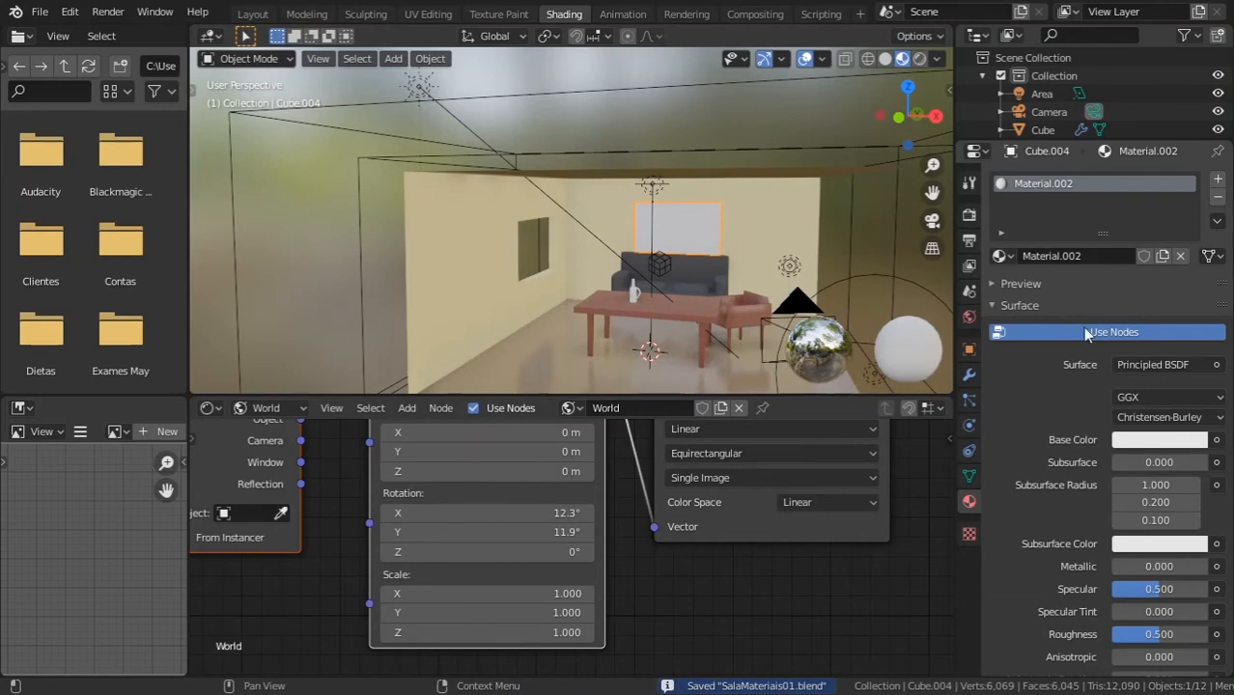
{"action": "left_click", "coordinate": [1164, 365]}
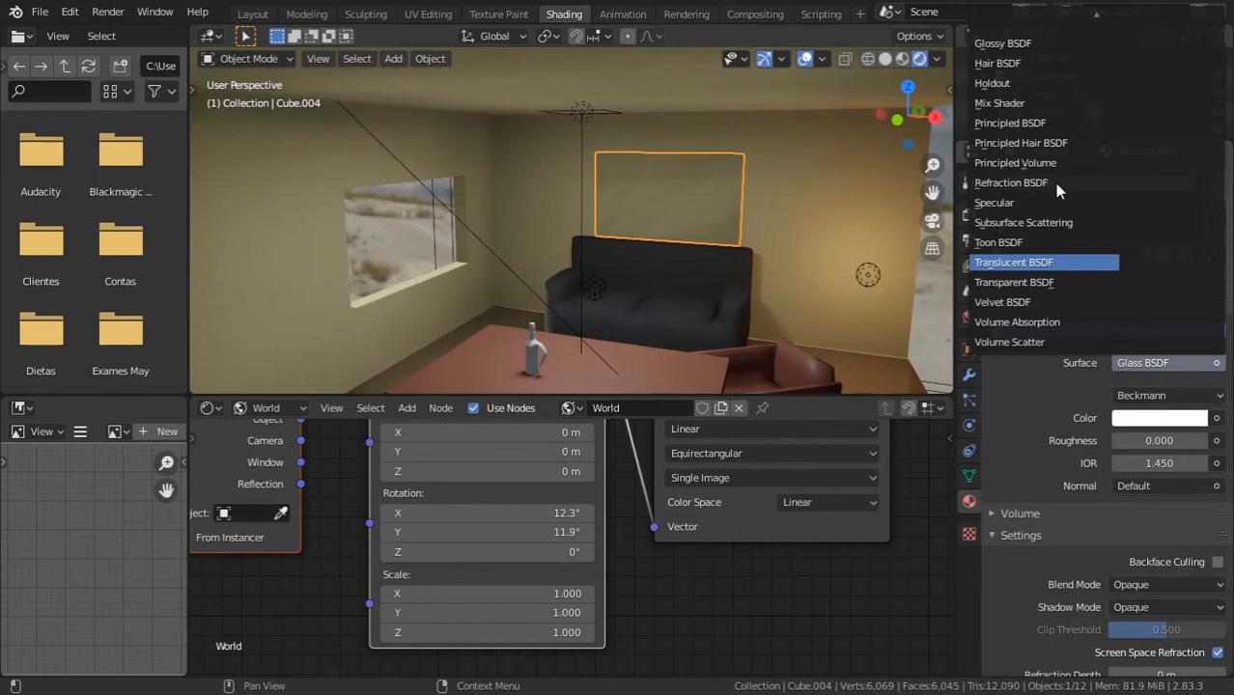
{"action": "left_click", "coordinate": [1041, 44]}
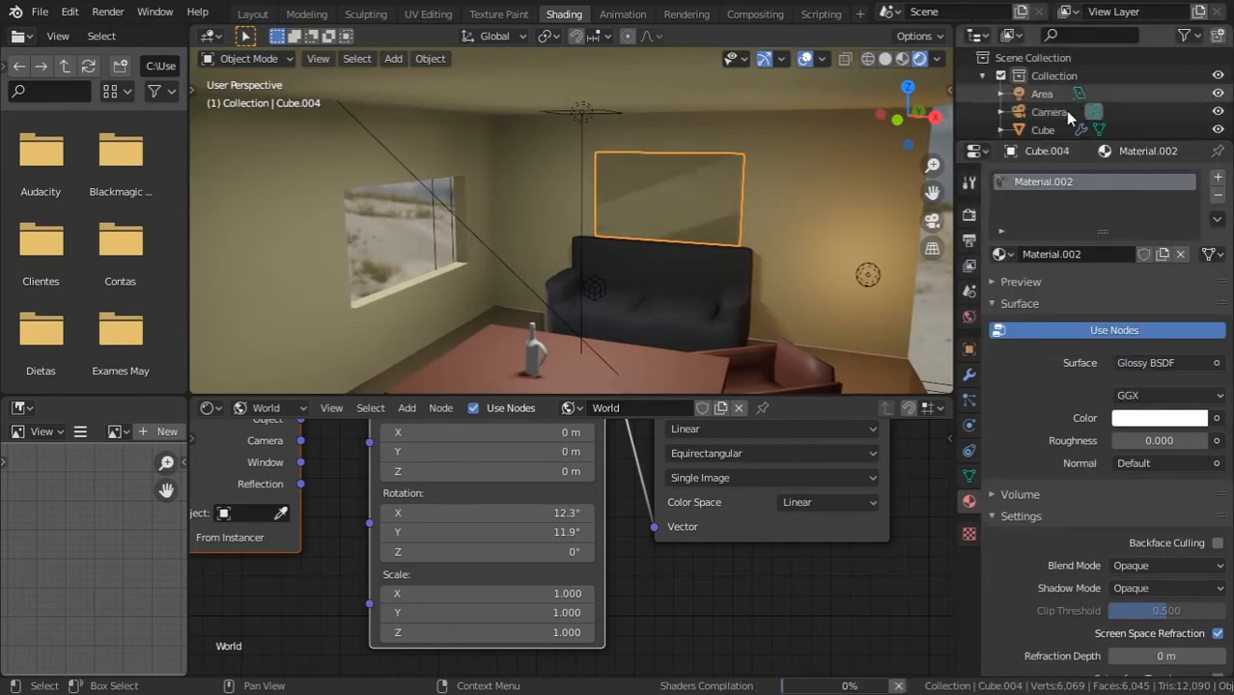
{"action": "middle_click_drag", "start_coordinate": [759, 245], "coordinate": [814, 252]}
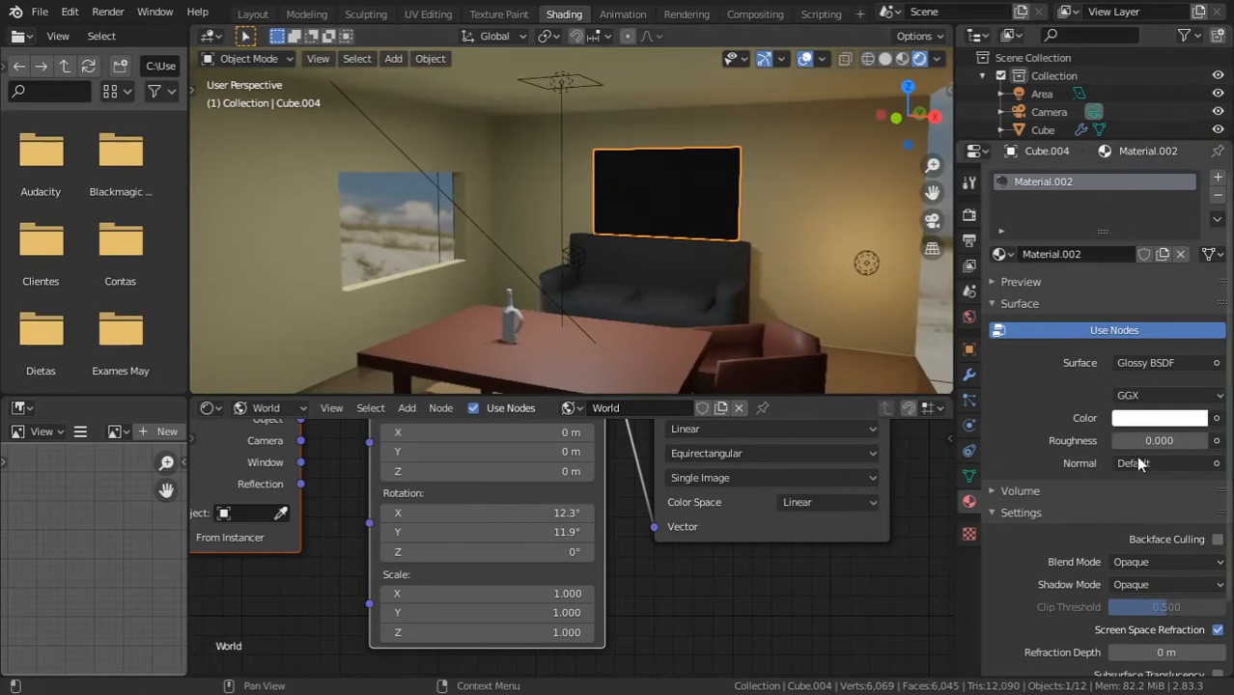
{"action": "mouse_move", "coordinate": [1134, 437]}
{"action": "left_mouse_down"}
{"action": "mouse_move", "coordinate": [1187, 440]}
{"action": "mouse_move", "coordinate": [1127, 437]}
{"action": "left_mouse_up"}
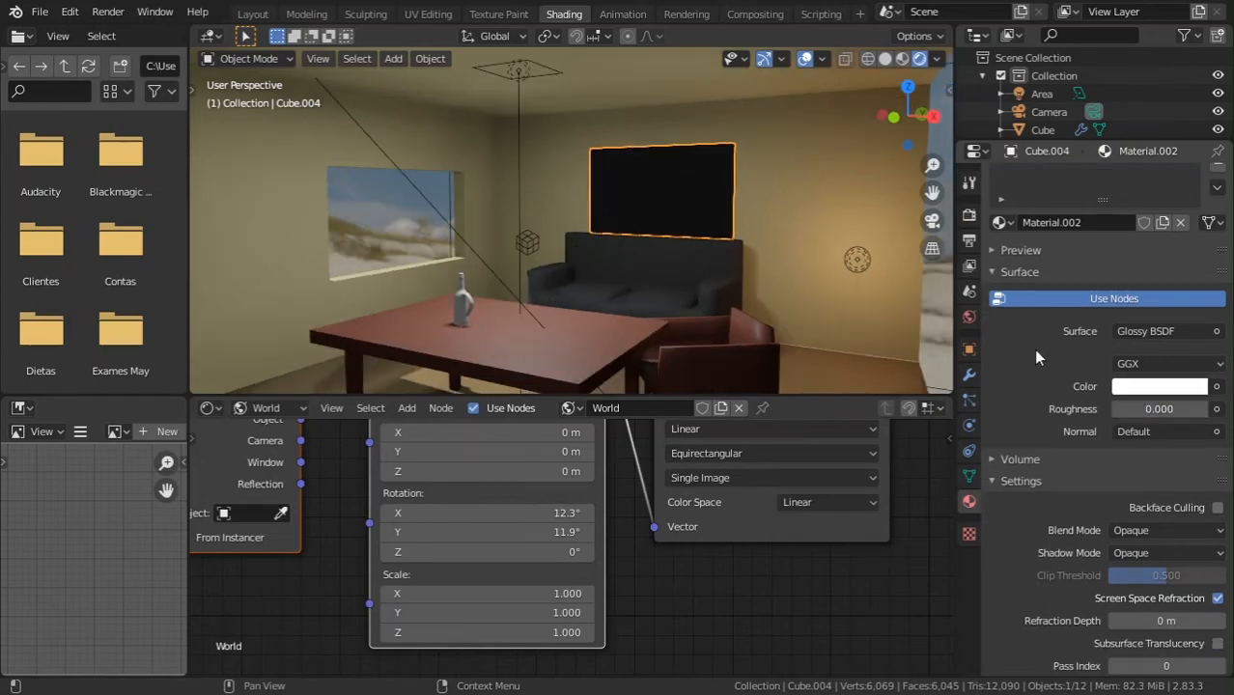
{"action": "key", "text": "ctrl+s"}
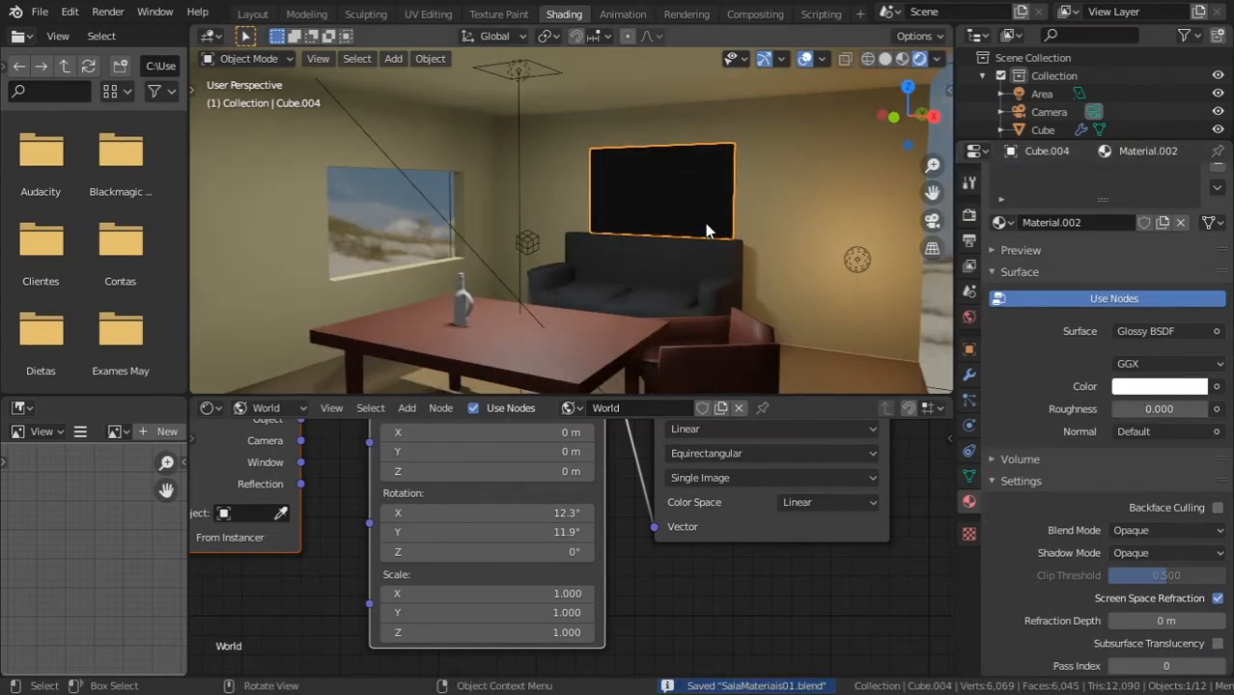
Step: Snap the 3D cursor to the selected wall panel
{"action": "key", "text": "shift+s"}
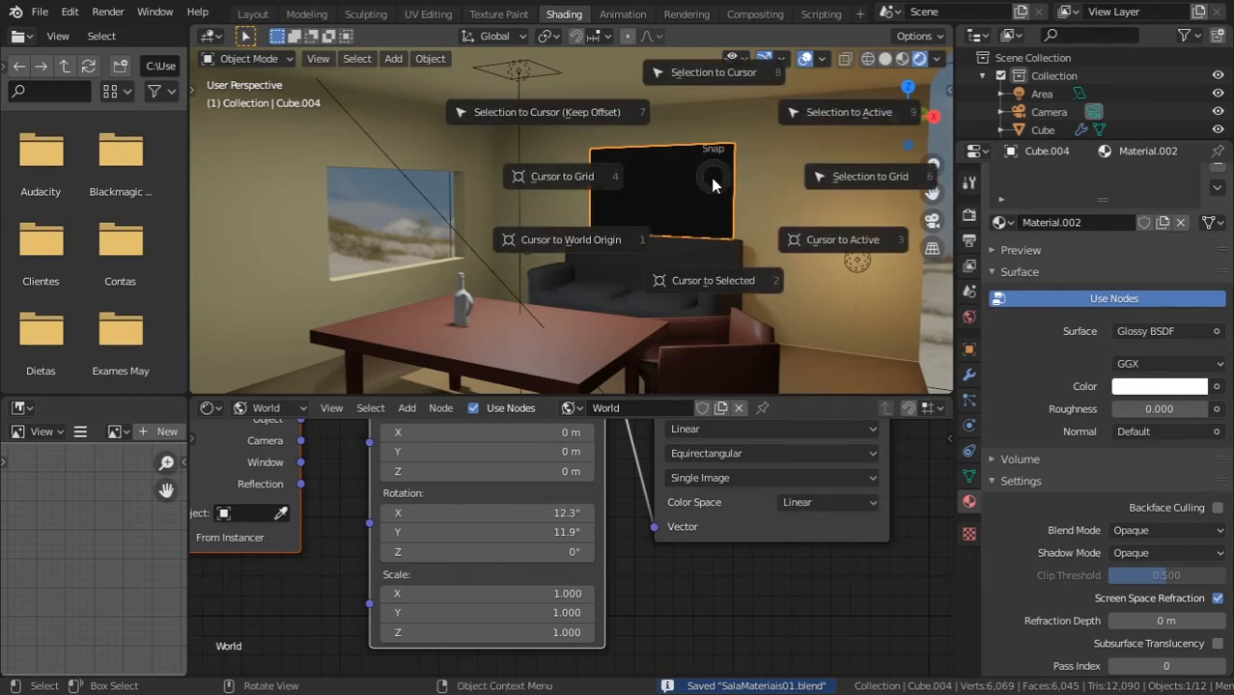
{"action": "left_click", "coordinate": [712, 280]}
{"action": "key", "text": "shift+s"}
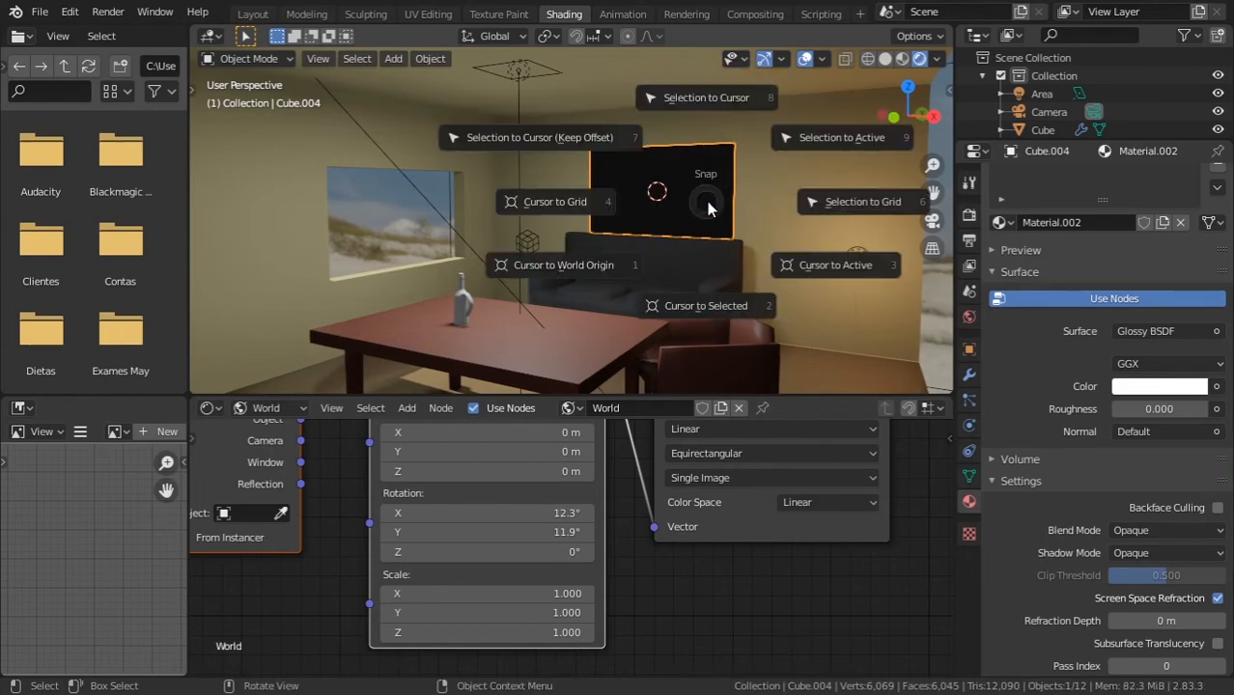
{"action": "key", "text": "Escape"}
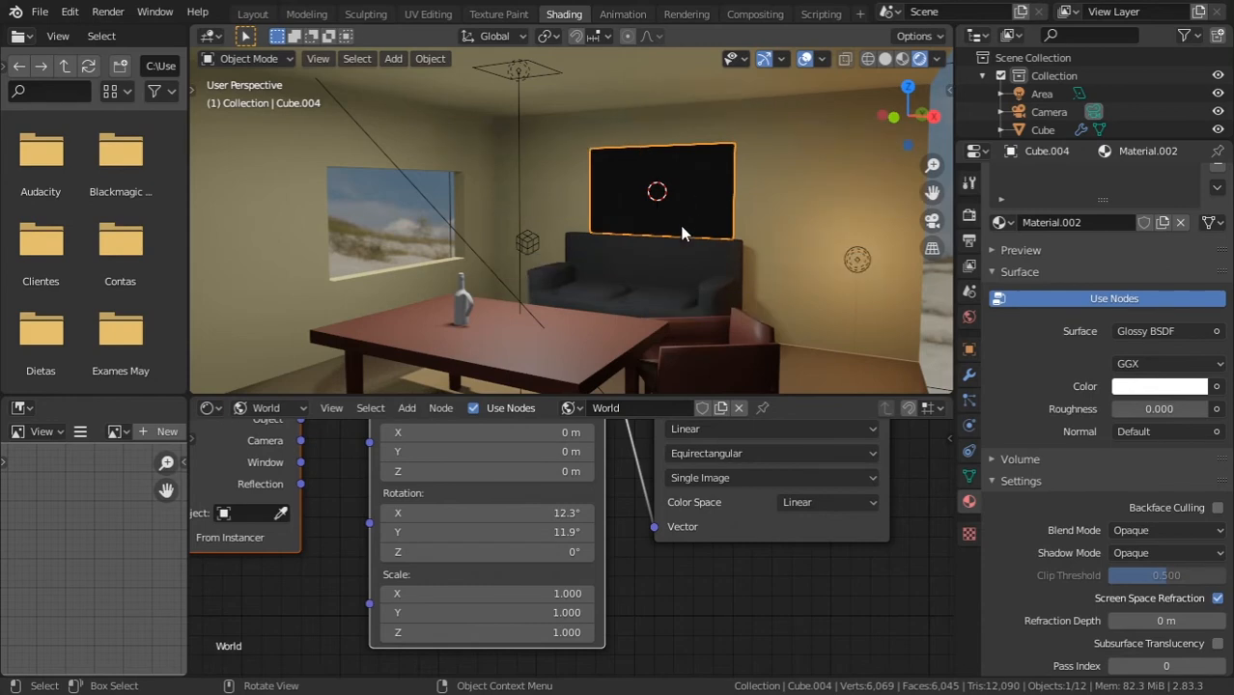
Step: Add a Reflection Plane light probe at the 3D cursor and rotate it 90° about the X axis
{"action": "key", "text": "shift+a"}
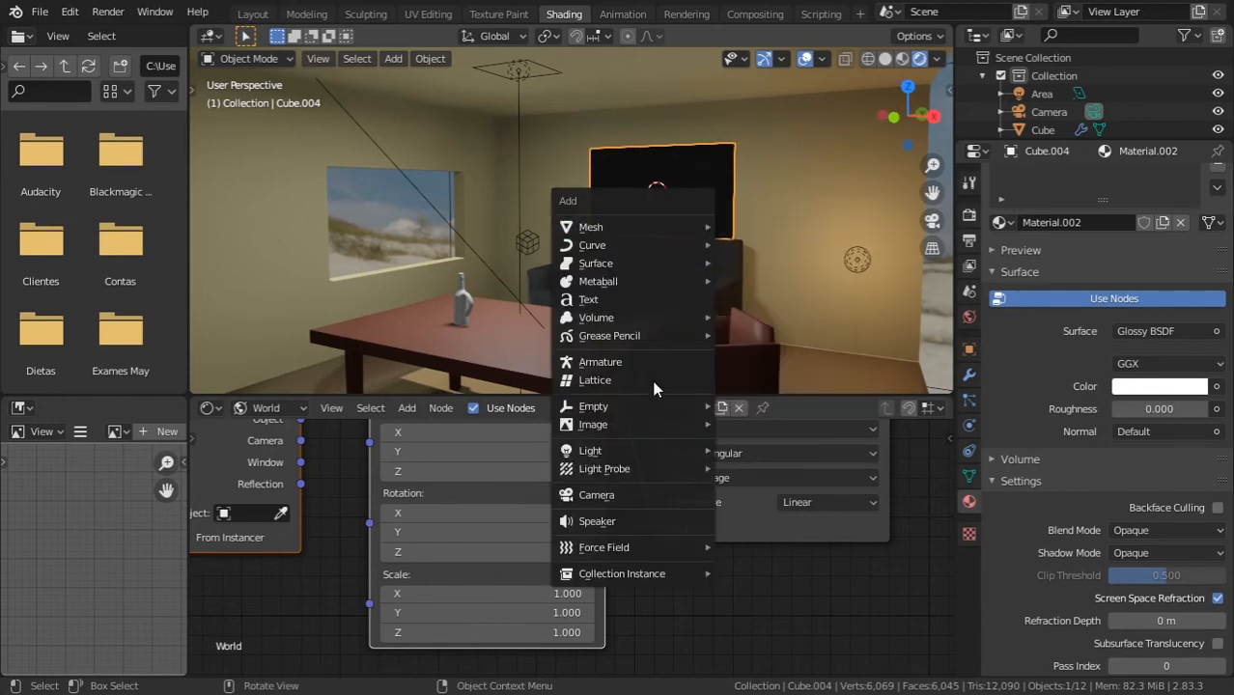
{"action": "mouse_move", "coordinate": [653, 410]}
{"action": "mouse_move", "coordinate": [640, 467]}
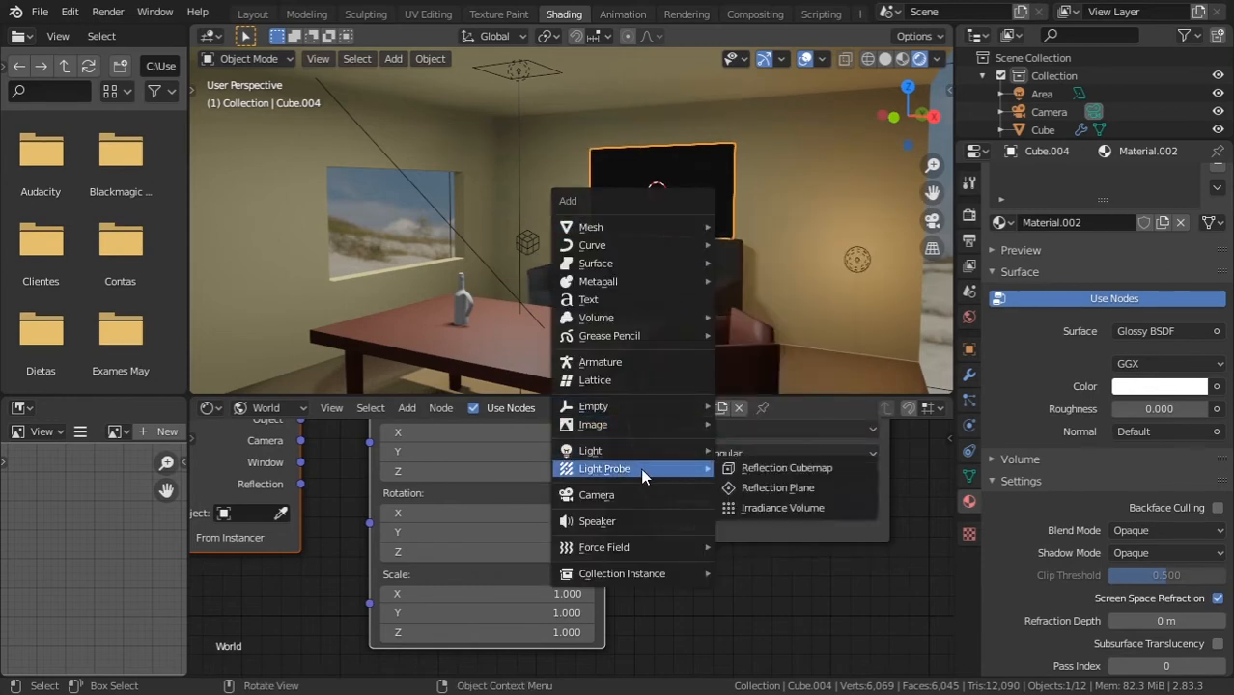
{"action": "left_click", "coordinate": [809, 489]}
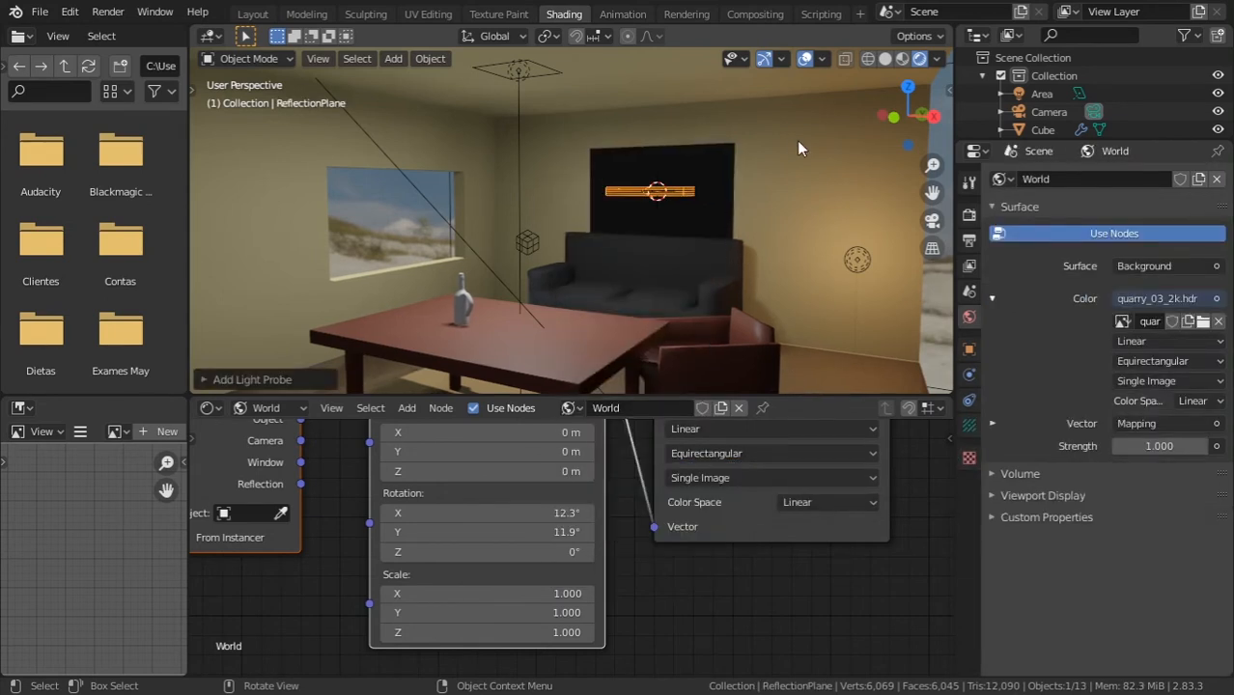
{"action": "type", "text": "rx90"}
{"action": "key", "text": "Return"}
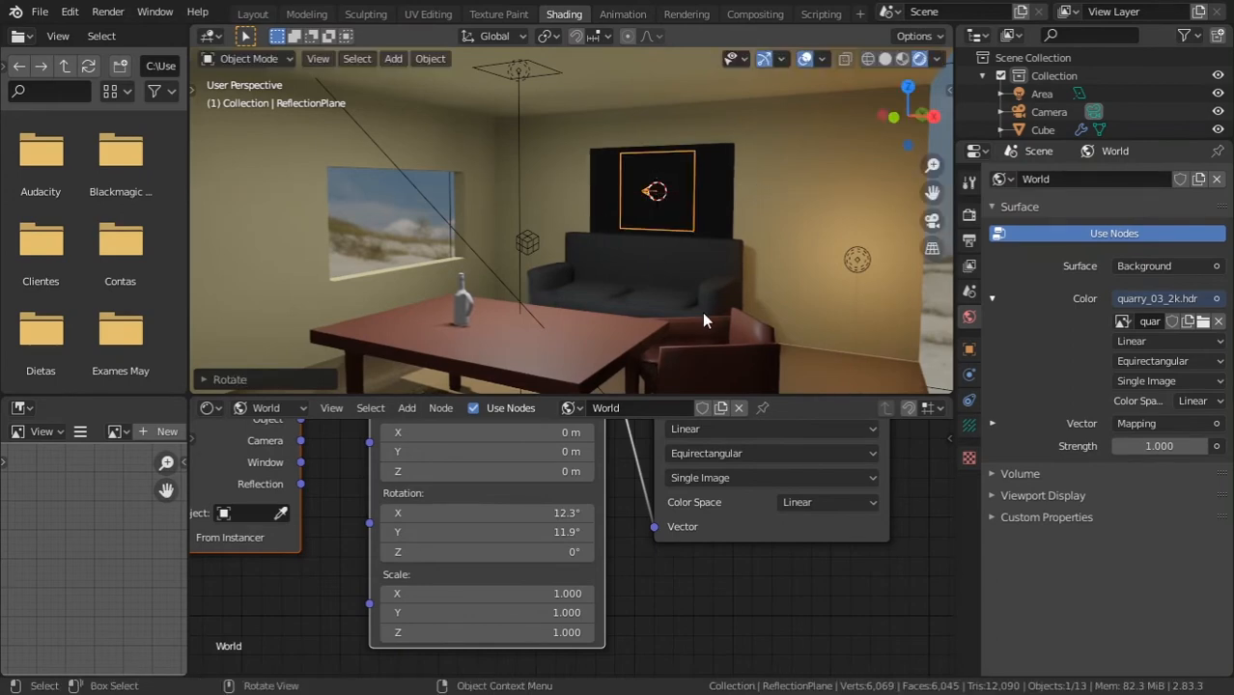
Step: Move the reflection plane slightly forward along Y so it sits just in front of the wall panel
{"action": "middle_click_drag", "start_coordinate": [718, 226], "coordinate": [689, 206]}
{"action": "scroll", "coordinate": [693, 212], "scroll_direction": "up", "scroll_amount": 6}
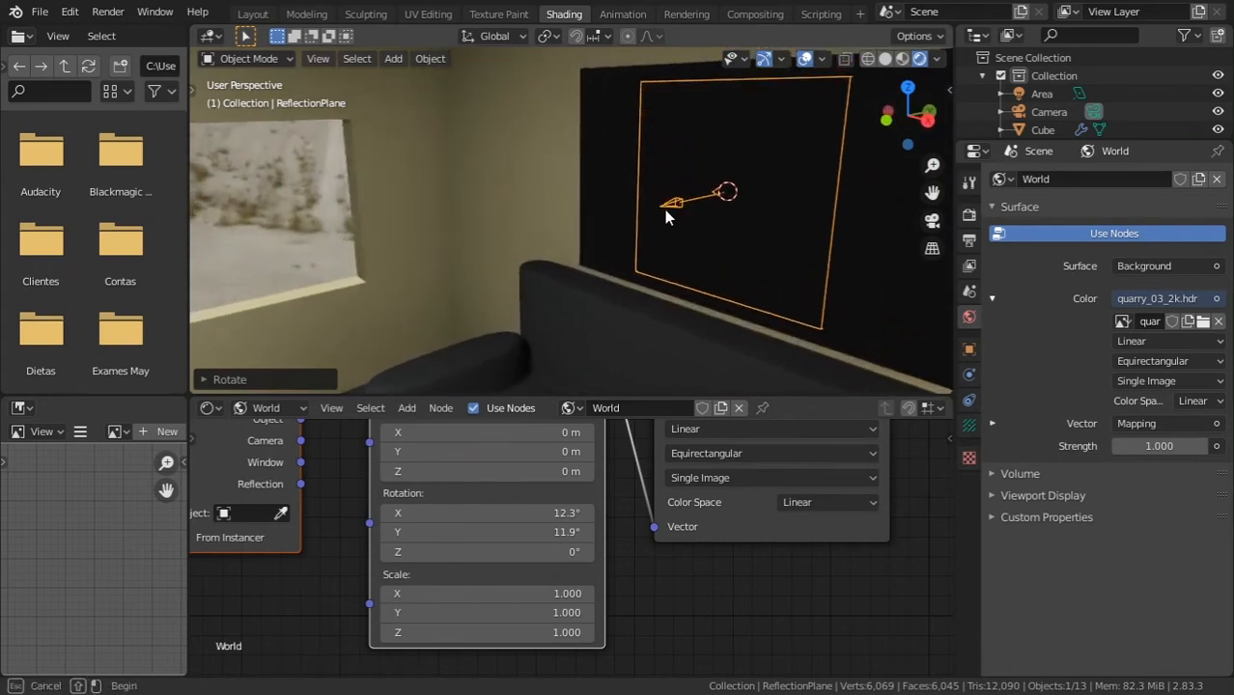
{"action": "left_click_drag", "start_coordinate": [663, 210], "coordinate": [656, 212]}
{"action": "key", "text": "g"}
{"action": "key", "text": "Escape"}
{"action": "left_click", "coordinate": [847, 159]}
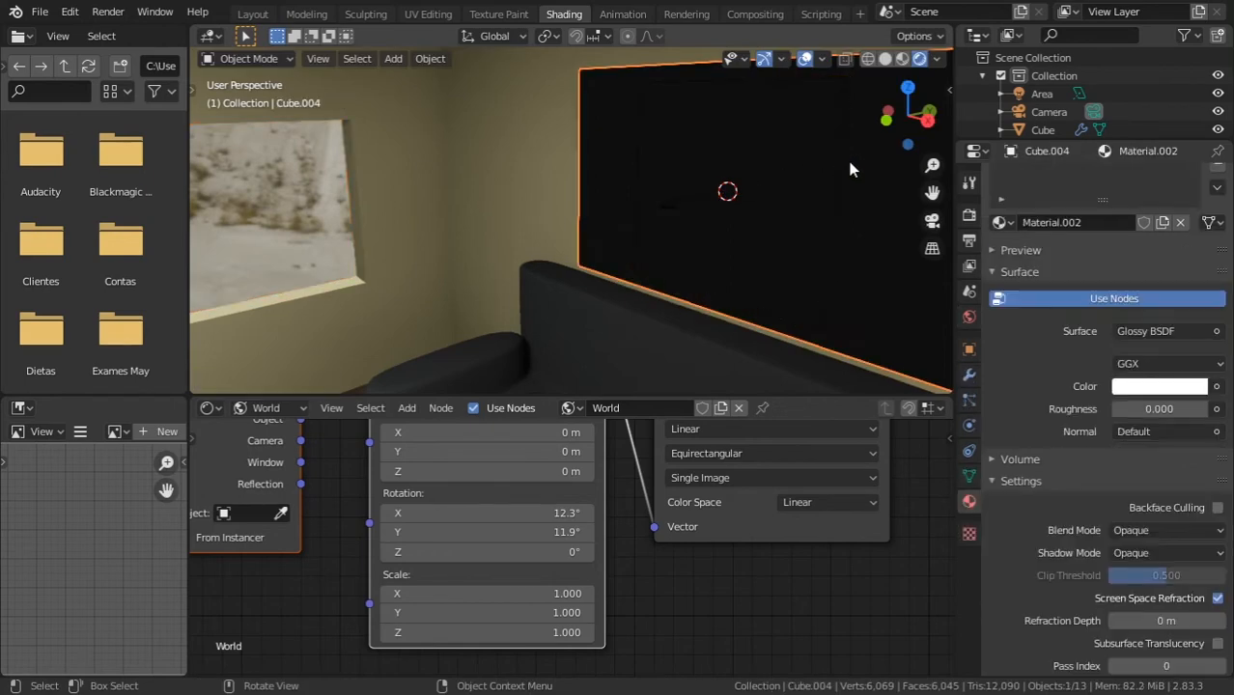
{"action": "left_click", "coordinate": [844, 172]}
{"action": "key", "text": "g"}
{"action": "key", "text": "y"}
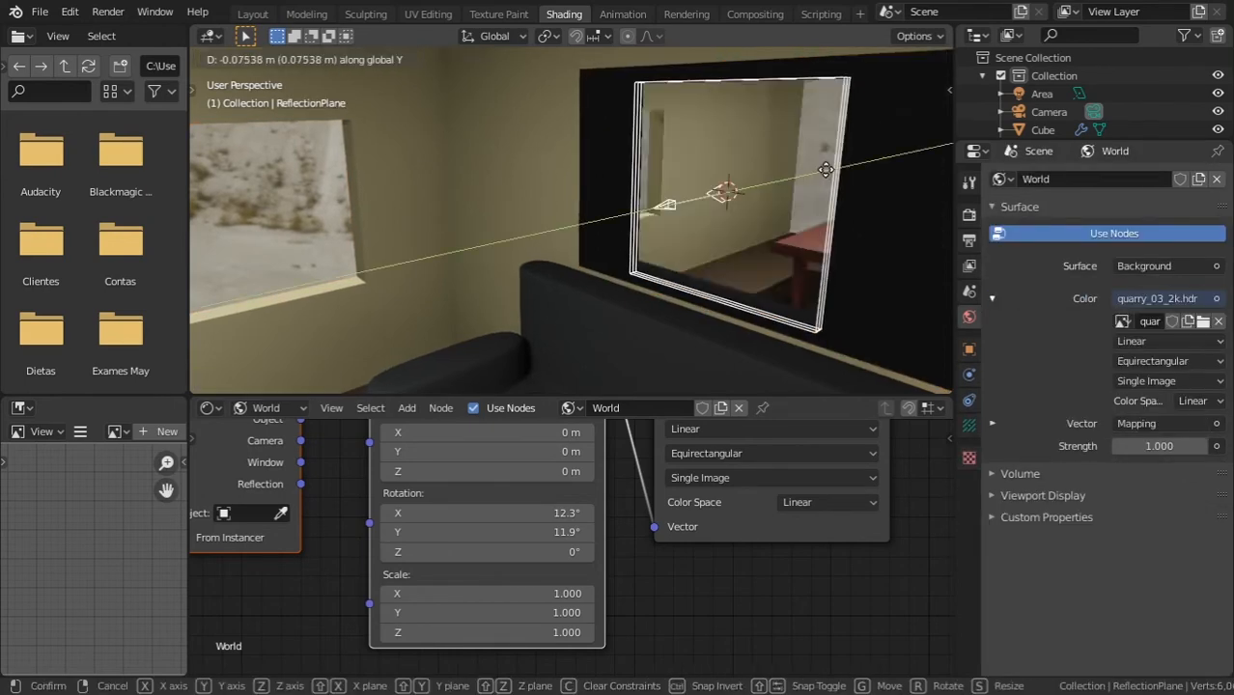
{"action": "left_click", "coordinate": [843, 176]}
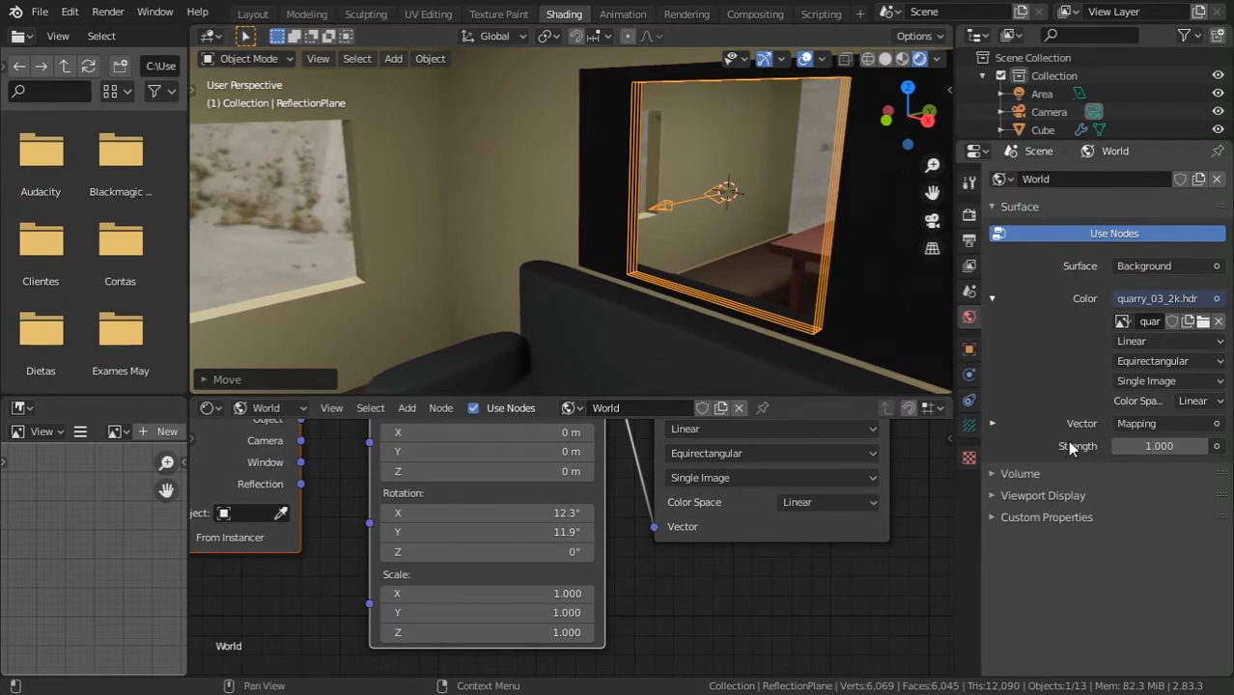
Step: Show the reflection plane's probe and viewport display settings, and move the plane further along Y away from the wall panel
{"action": "left_click", "coordinate": [970, 425]}
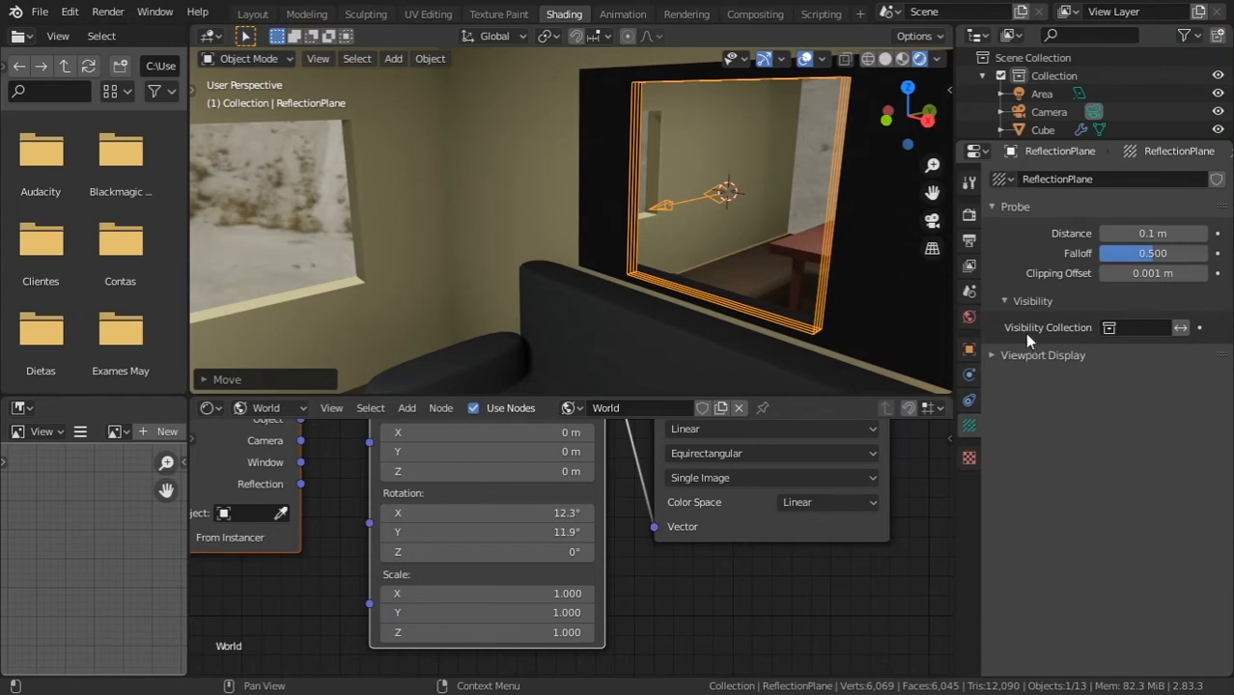
{"action": "left_click", "coordinate": [999, 355]}
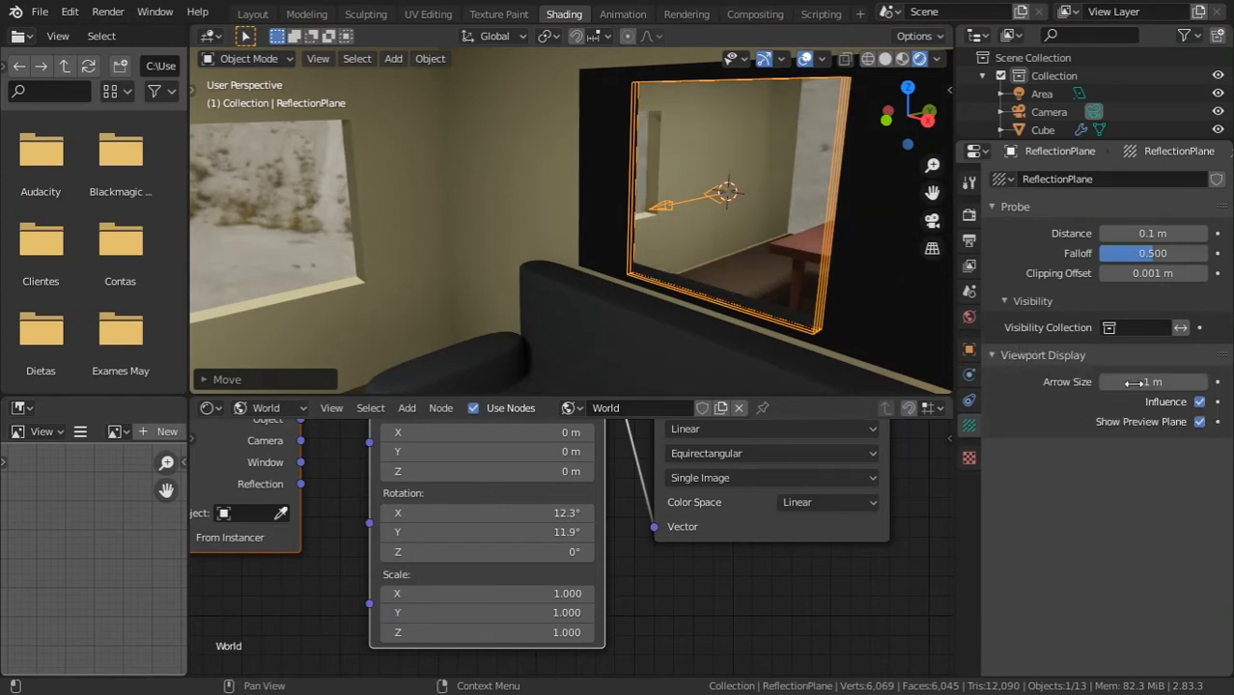
{"action": "middle_click_drag", "start_coordinate": [732, 266], "coordinate": [675, 186]}
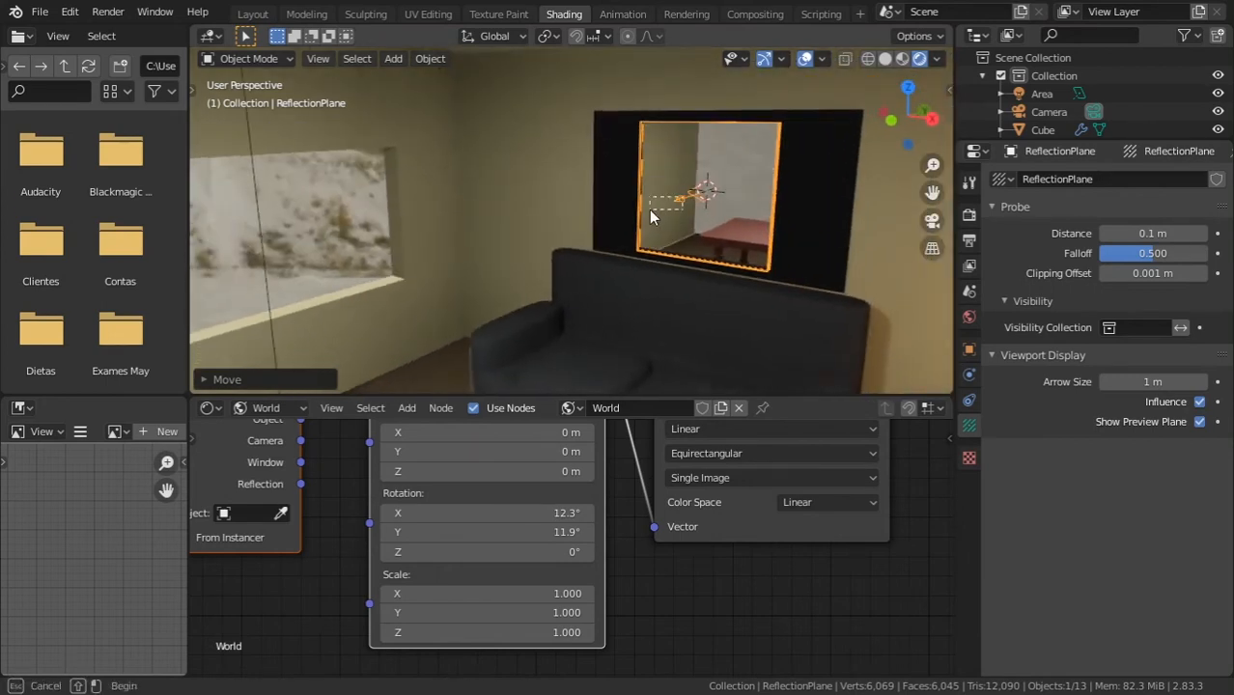
{"action": "left_click", "coordinate": [645, 211], "text": "shift"}
{"action": "left_click", "coordinate": [707, 198]}
{"action": "left_click", "coordinate": [719, 199]}
{"action": "key", "text": "g"}
{"action": "key", "text": "y"}
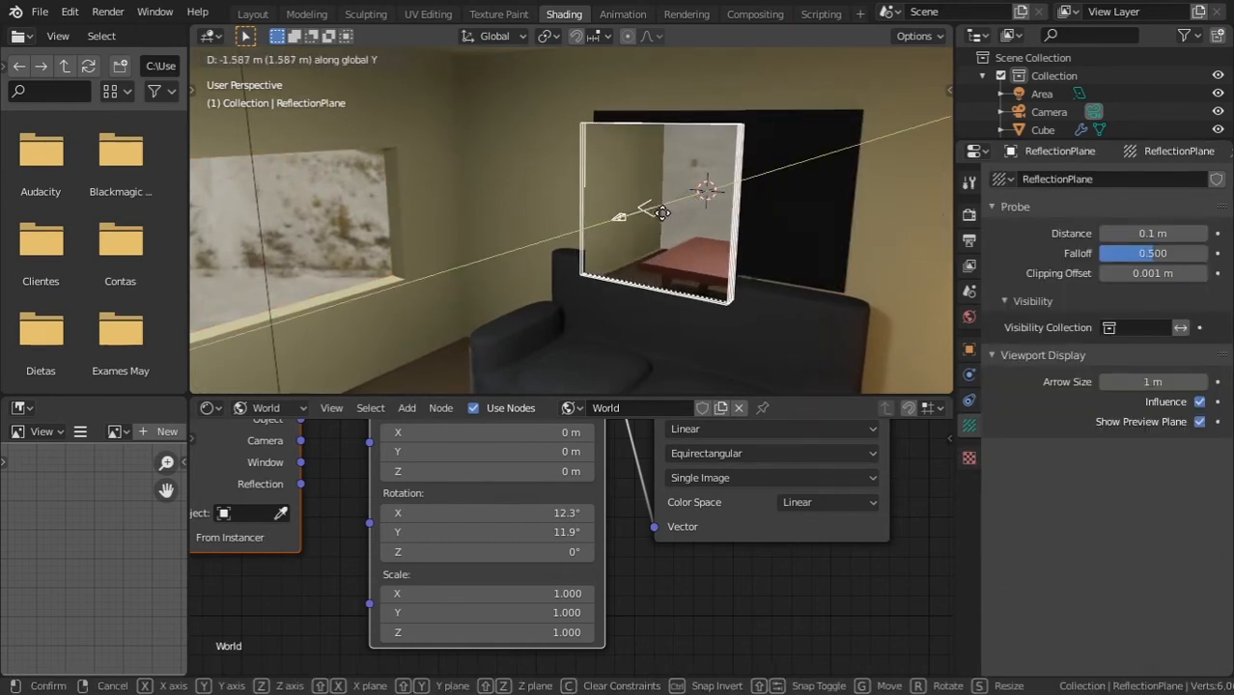
{"action": "left_click", "coordinate": [693, 202]}
{"action": "mouse_move", "coordinate": [692, 202]}
{"action": "middle_mouse_down"}
{"action": "mouse_move", "coordinate": [788, 226]}
{"action": "mouse_move", "coordinate": [687, 212]}
{"action": "middle_mouse_up"}
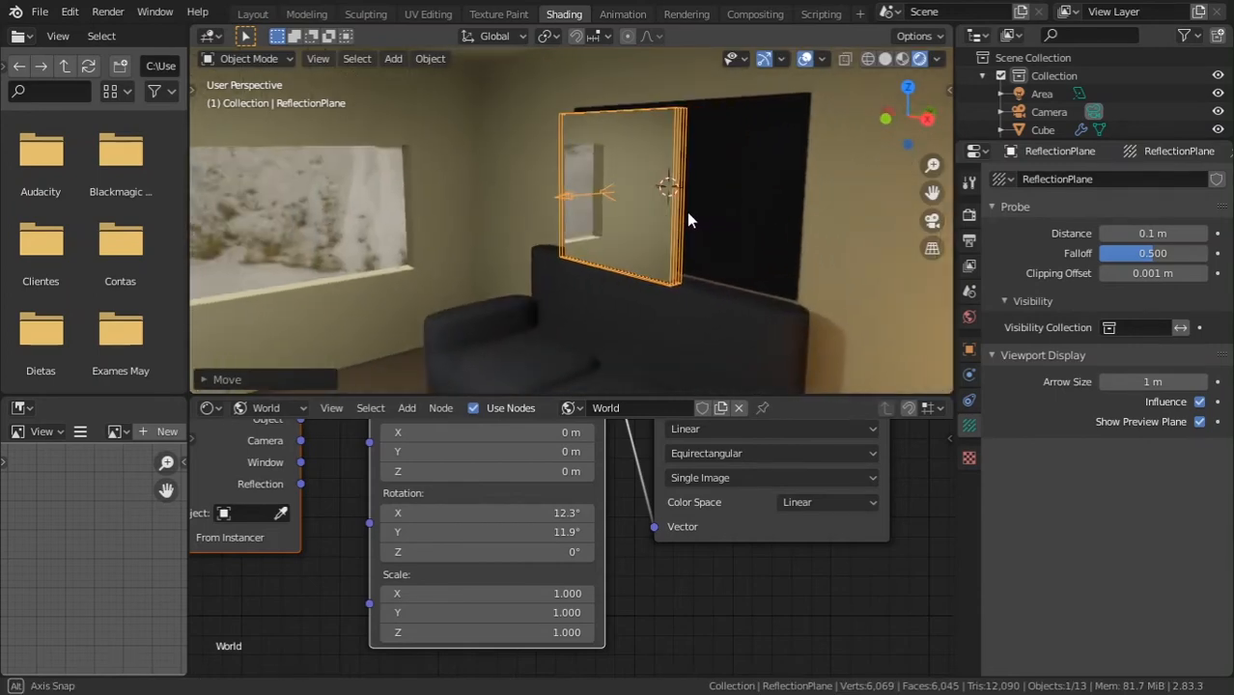
Step: Render the scene from the camera to check the mirror, and return to a close view of the reflection plane
{"action": "key", "text": "KP_0"}
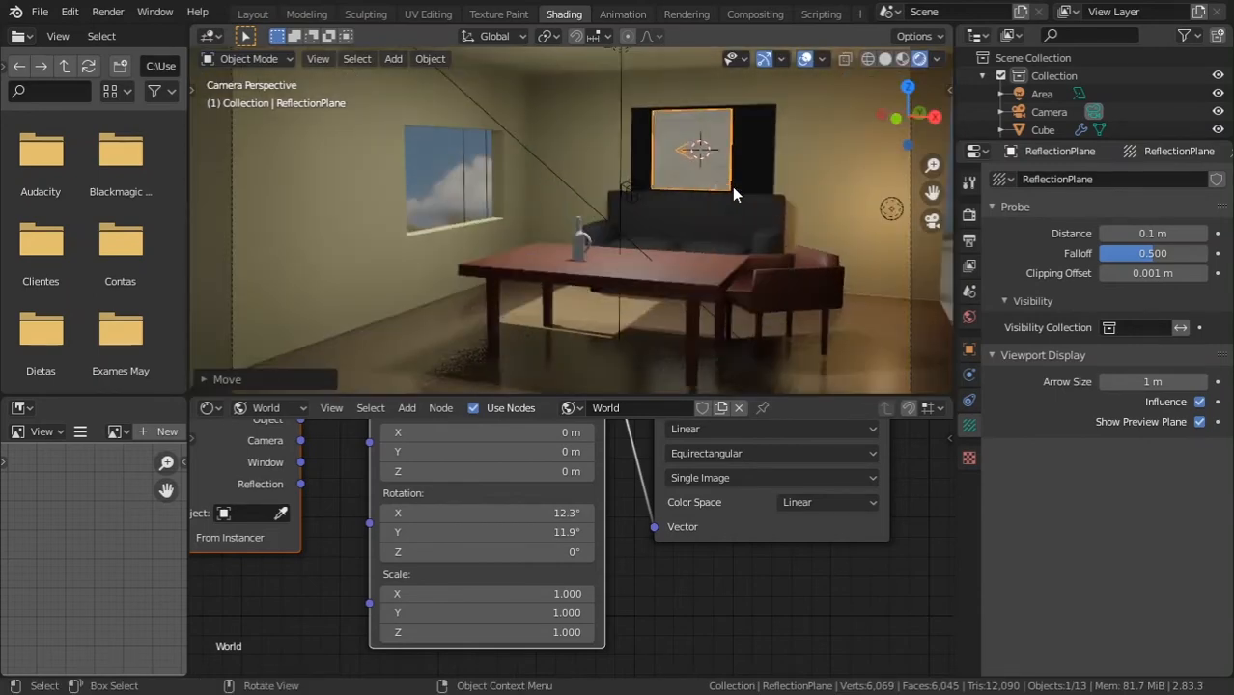
{"action": "key", "text": "F12"}
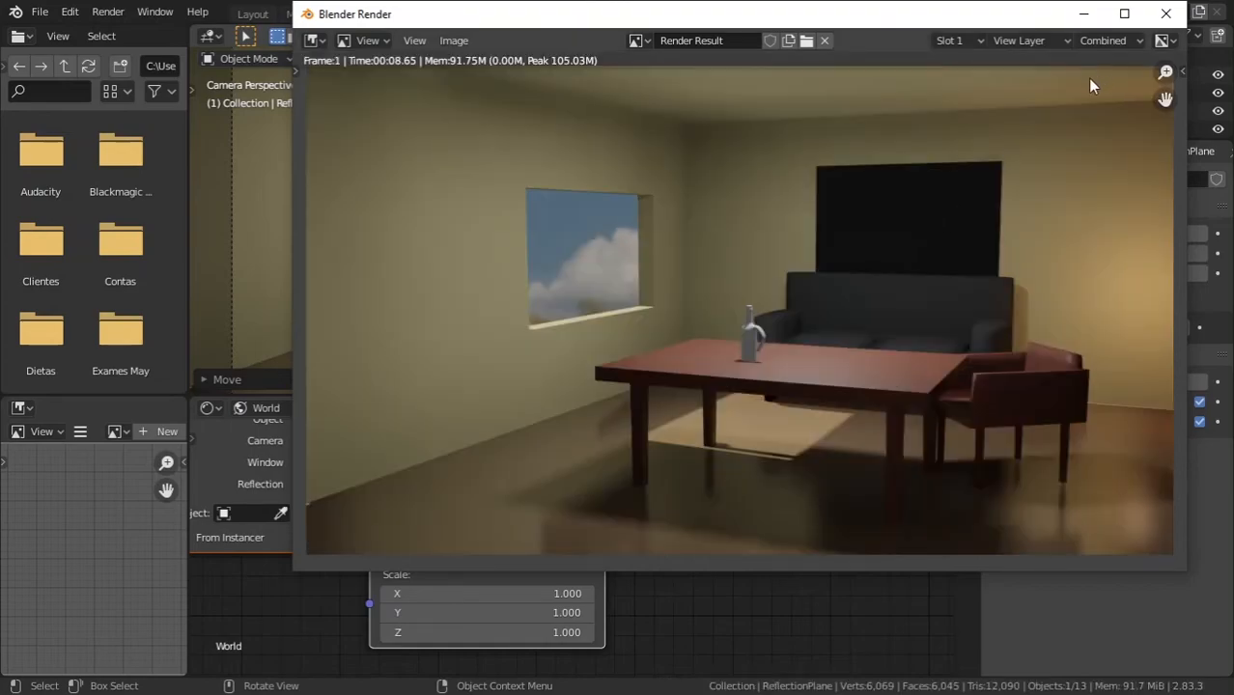
{"action": "left_click", "coordinate": [1166, 13]}
{"action": "middle_click_drag", "start_coordinate": [746, 196], "coordinate": [701, 199]}
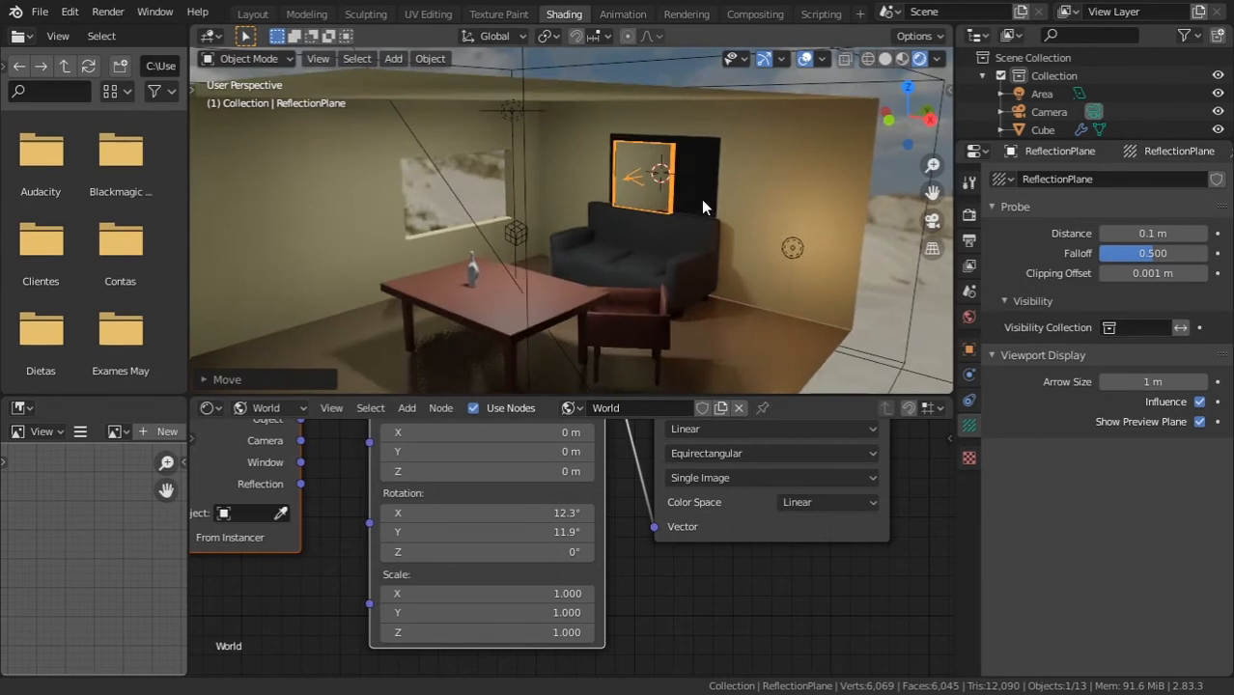
{"action": "scroll", "coordinate": [708, 191], "scroll_direction": "up", "scroll_amount": 4}
{"action": "middle_click_drag", "start_coordinate": [706, 172], "coordinate": [716, 168]}
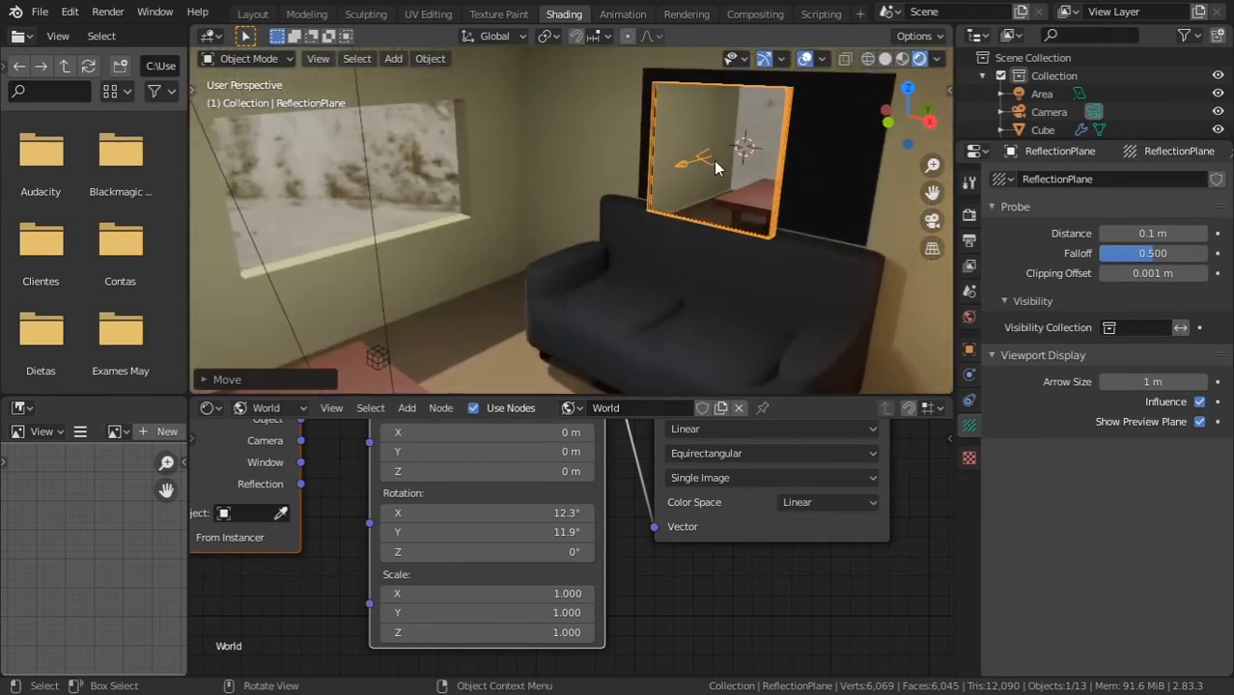
Step: Move the reflection plane about 1.07 m along Y, back toward the black wall panel
{"action": "key", "text": "g"}
{"action": "key", "text": "y"}
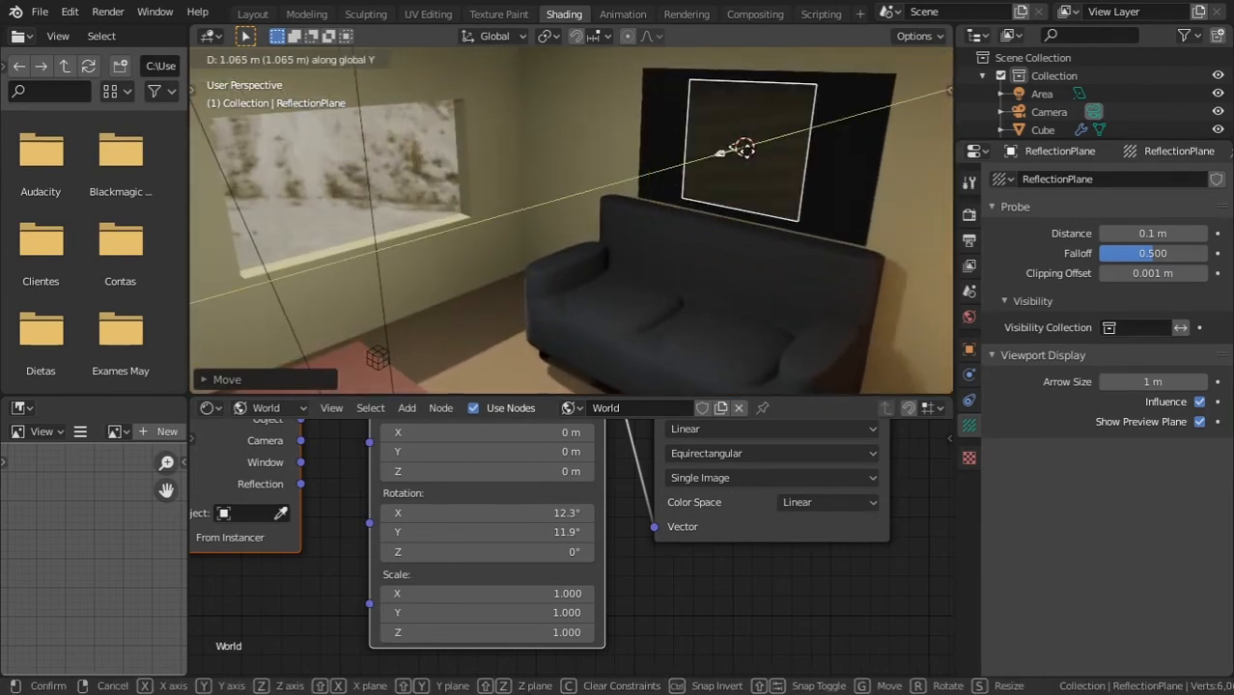
{"action": "left_click", "coordinate": [803, 156]}
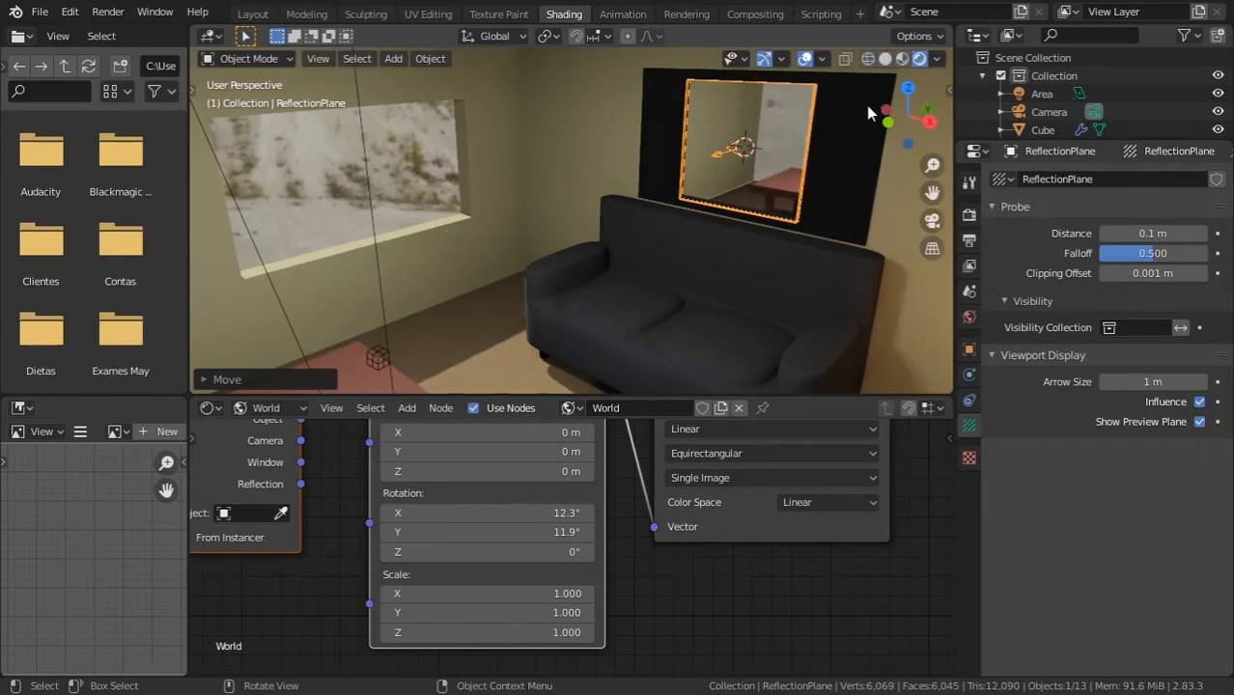
Step: Scale the reflection plane up to the wall panel's height and widen it by about 1.71 along X to cover the panel
{"action": "key", "text": "KP_3"}
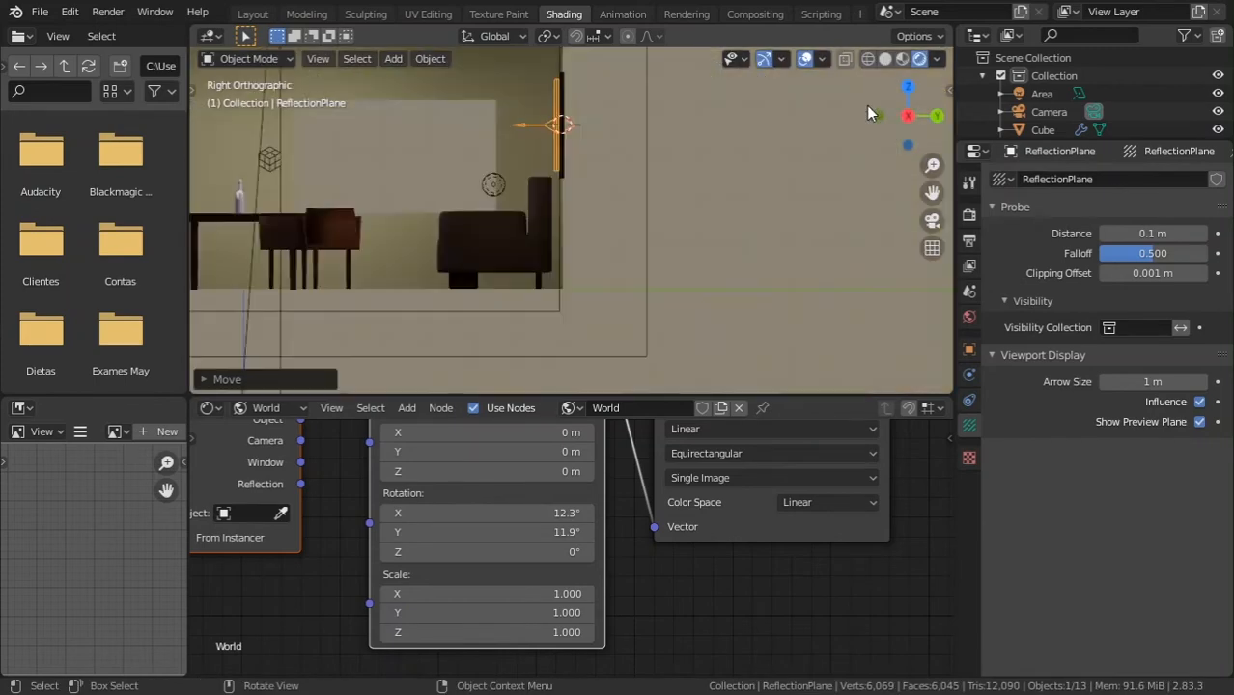
{"action": "key", "text": "s"}
{"action": "left_click", "coordinate": [616, 132]}
{"action": "key", "text": "KP_1"}
{"action": "key", "text": "s"}
{"action": "key", "text": "x"}
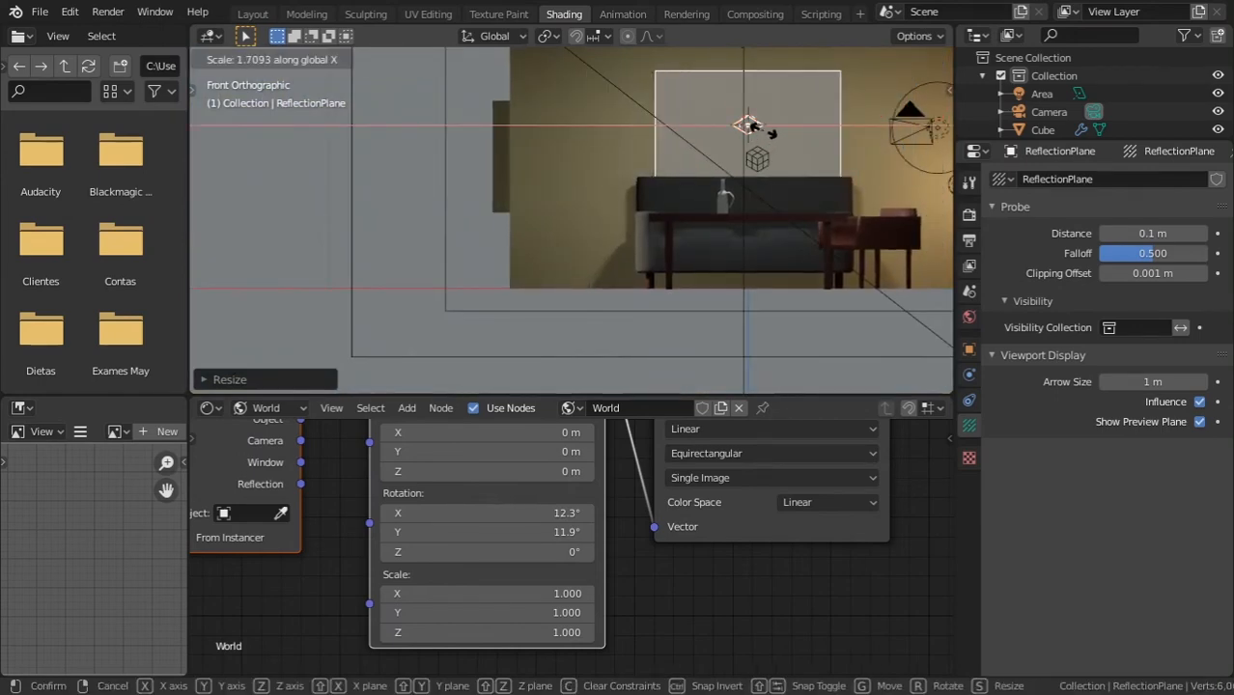
{"action": "left_click", "coordinate": [763, 130]}
Step: Save the file and turn off Show Preview Plane for the reflection plane
{"action": "middle_click_drag", "start_coordinate": [760, 137], "coordinate": [681, 194]}
{"action": "key", "text": "ctrl+s"}
{"action": "left_click", "coordinate": [703, 184], "text": "shift"}
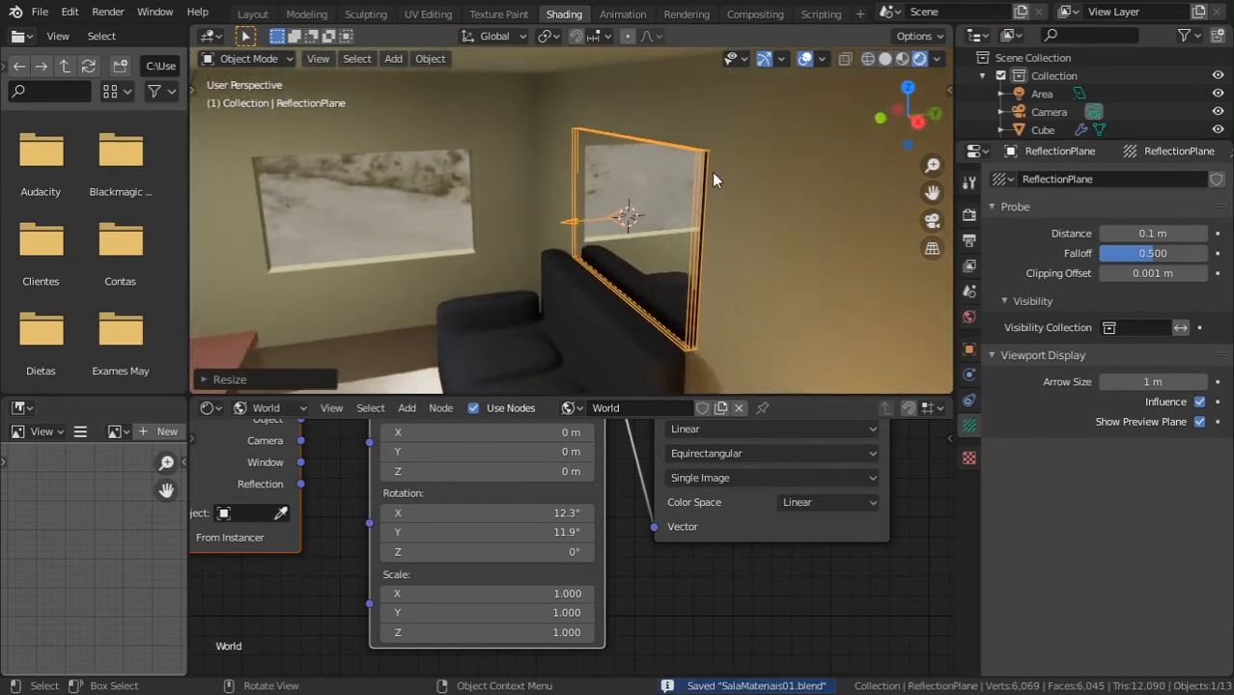
{"action": "left_click", "coordinate": [708, 180]}
{"action": "middle_click_drag", "start_coordinate": [708, 180], "coordinate": [757, 160]}
{"action": "scroll", "coordinate": [726, 203], "scroll_direction": "down", "scroll_amount": 4}
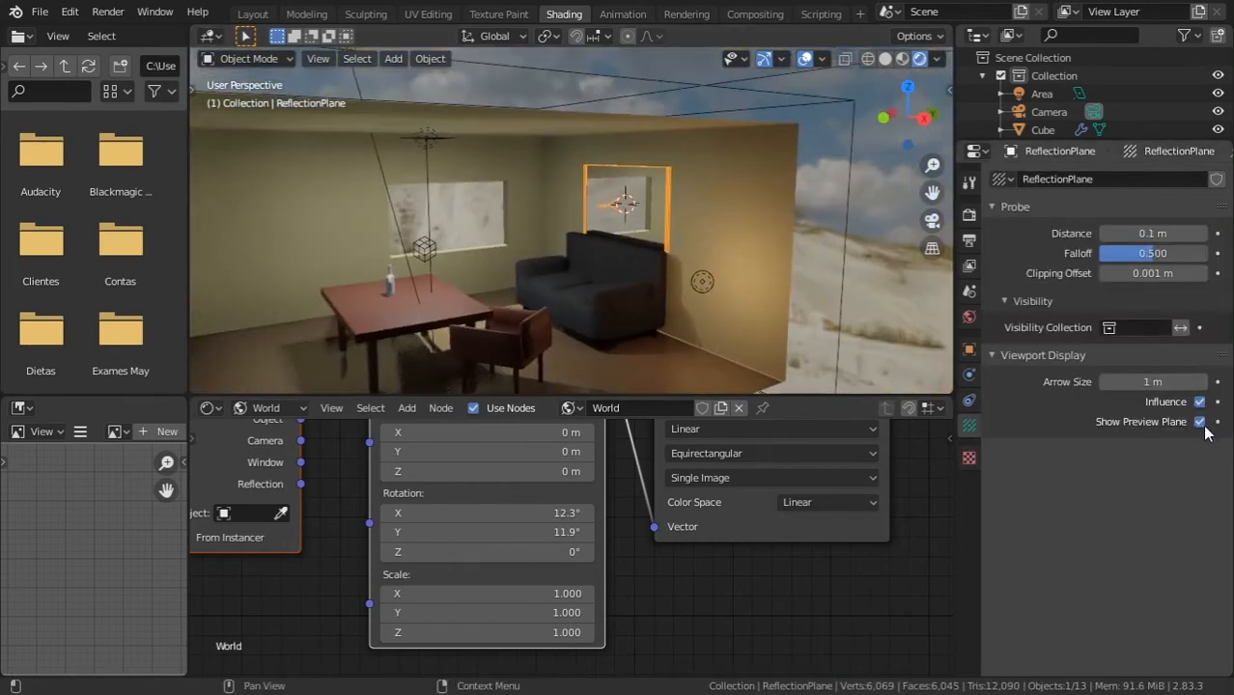
Step: Render the scene to check the wall mirror's reflection without the preview plane, and close the render
{"action": "middle_click_drag", "start_coordinate": [638, 241], "coordinate": [739, 191]}
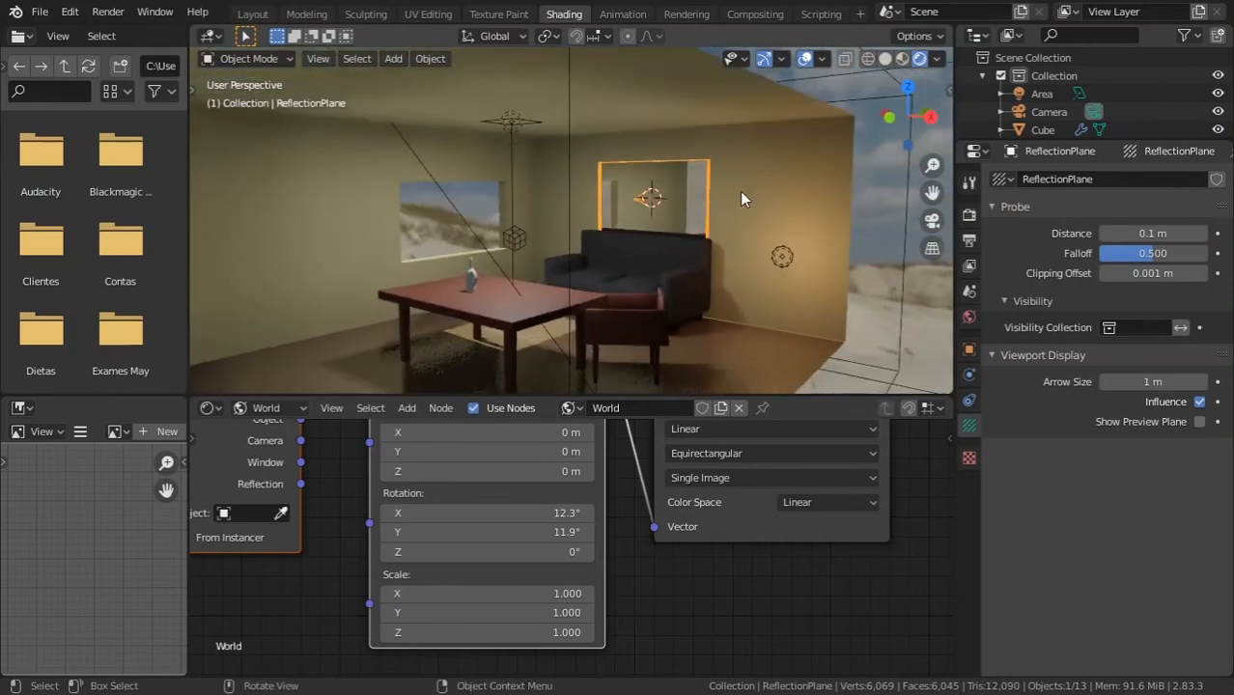
{"action": "key", "text": "F12"}
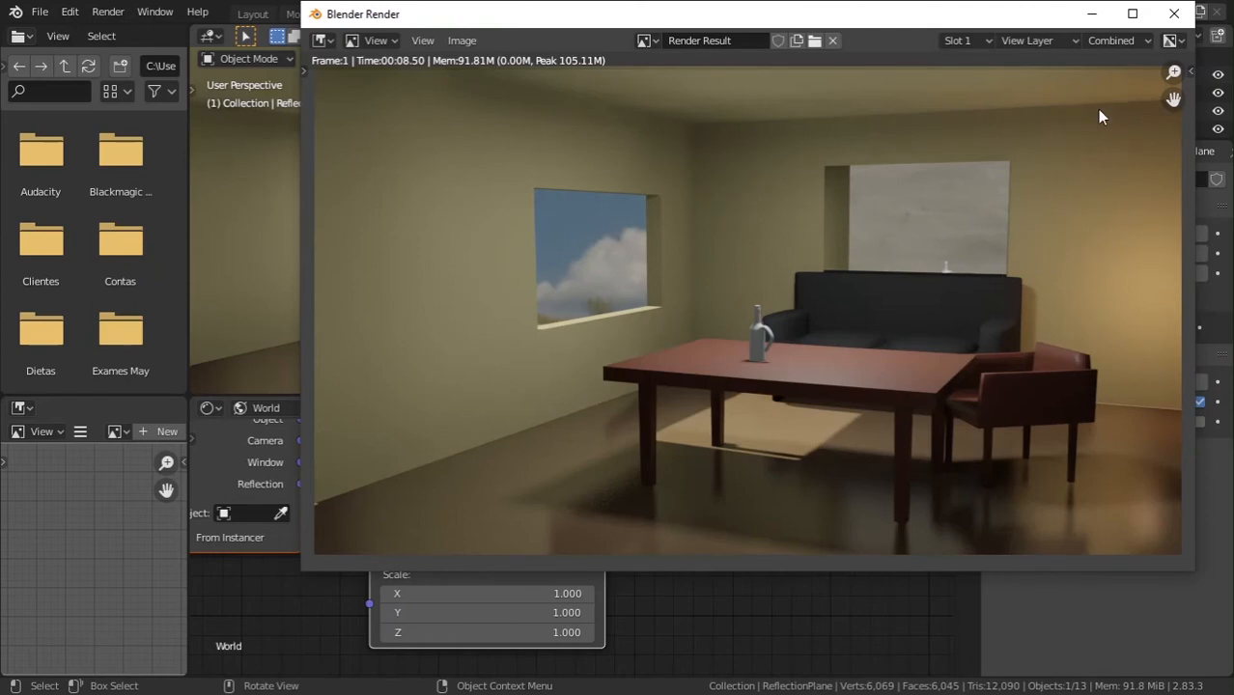
{"action": "left_click", "coordinate": [1173, 13]}
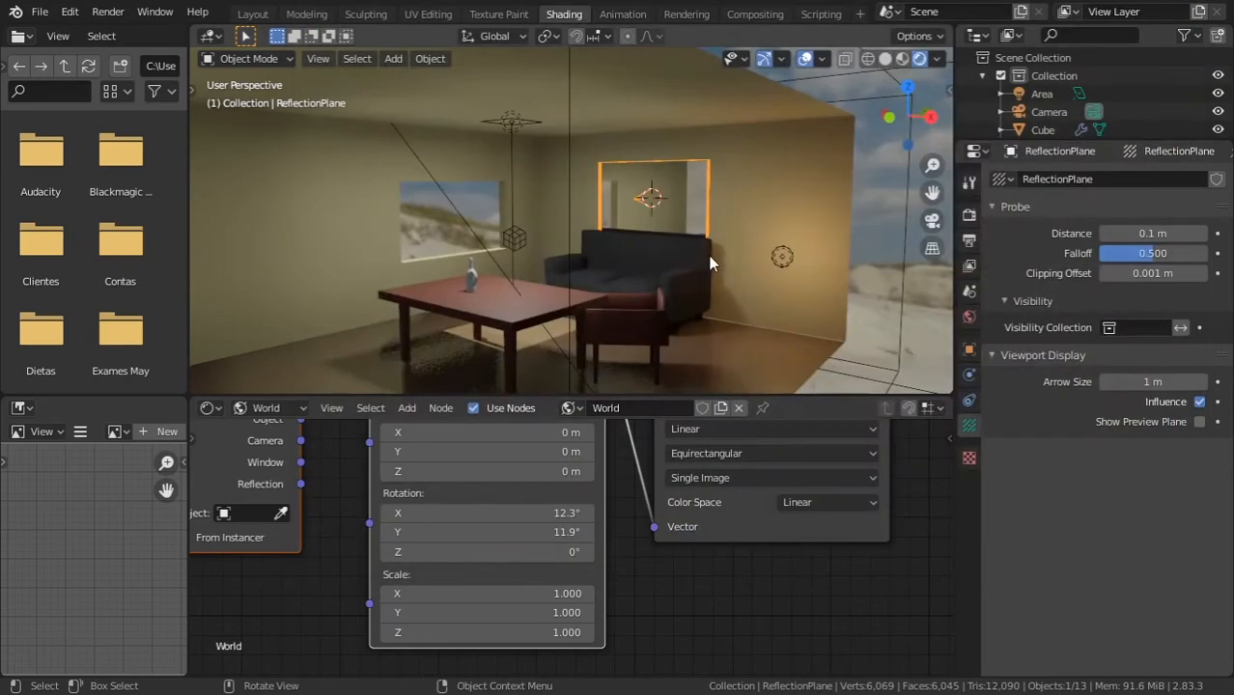
Step: Open the Layout workspace in rendered shading, reframe the camera toward the table and mirror, and save the file
{"action": "left_click", "coordinate": [252, 13]}
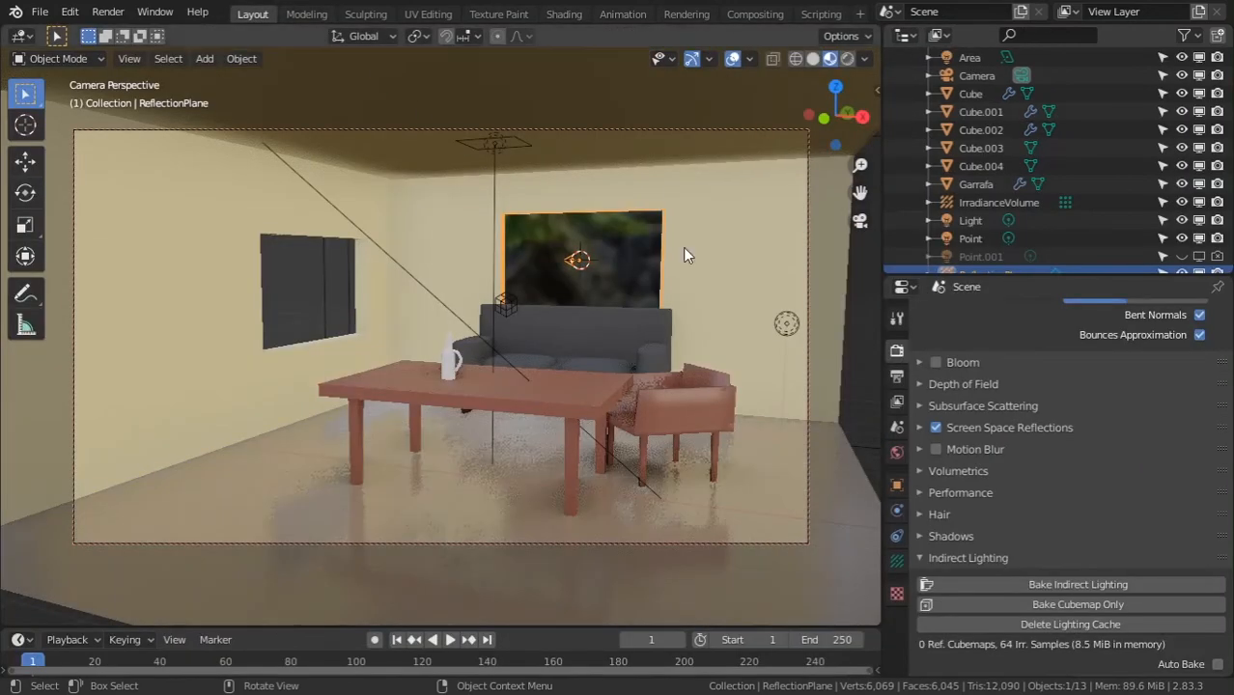
{"action": "left_click", "coordinate": [849, 59]}
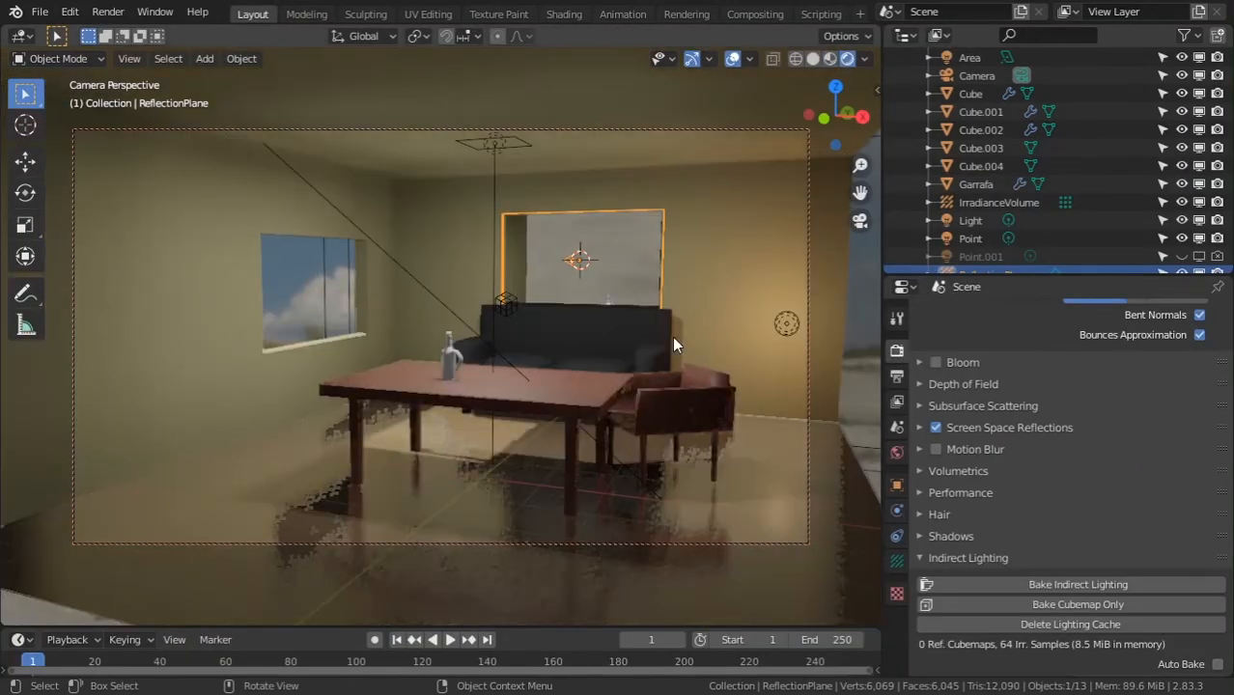
{"action": "middle_click_drag", "start_coordinate": [620, 378], "coordinate": [647, 371]}
{"action": "key", "text": "ctrl+s"}
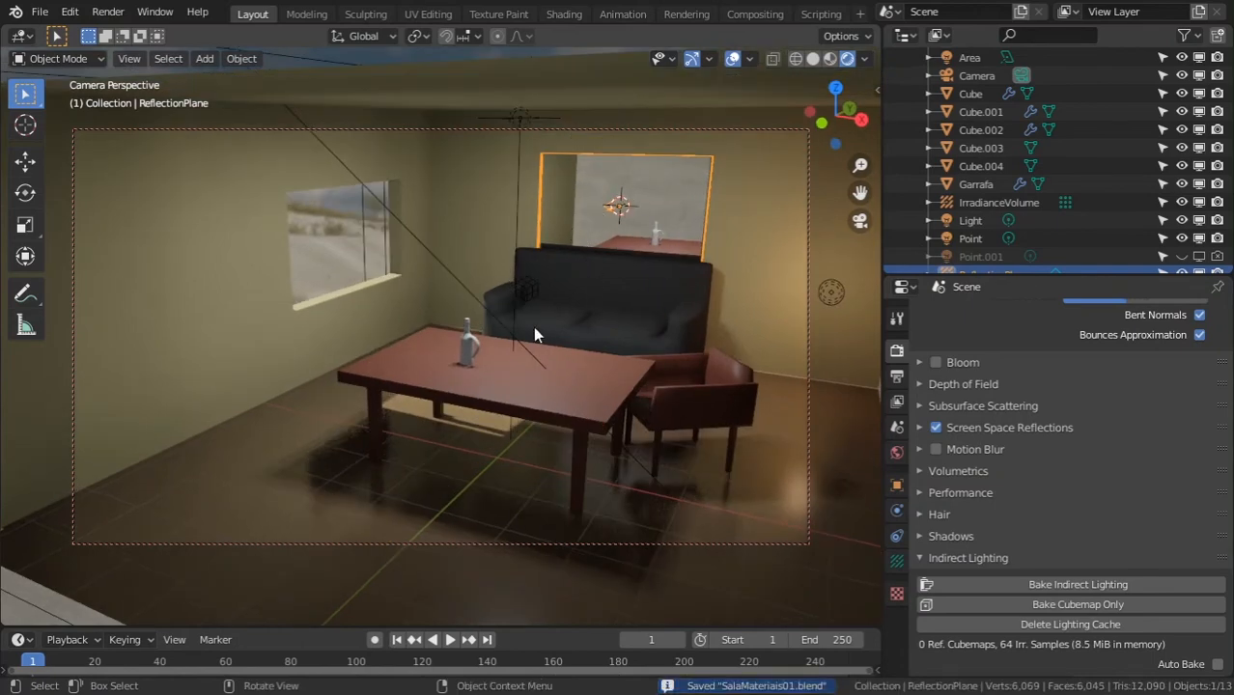
{"action": "middle_click_drag", "start_coordinate": [621, 345], "coordinate": [635, 312]}
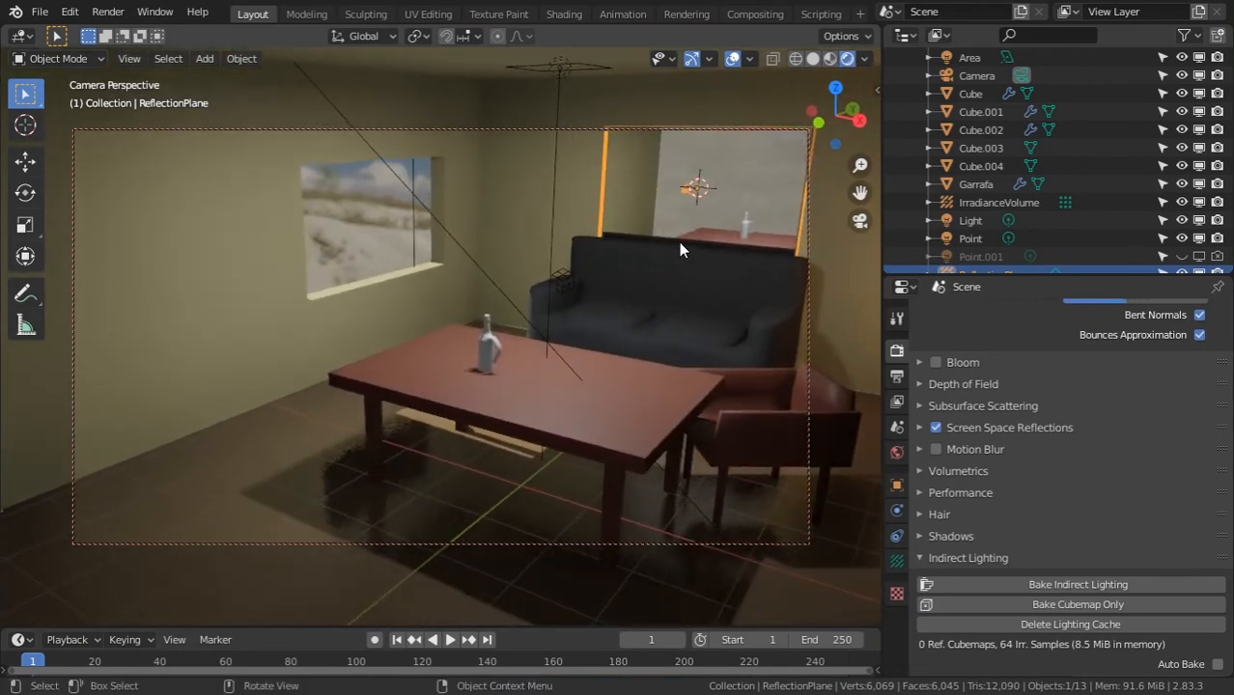
{"action": "key", "text": "ctrl+s"}
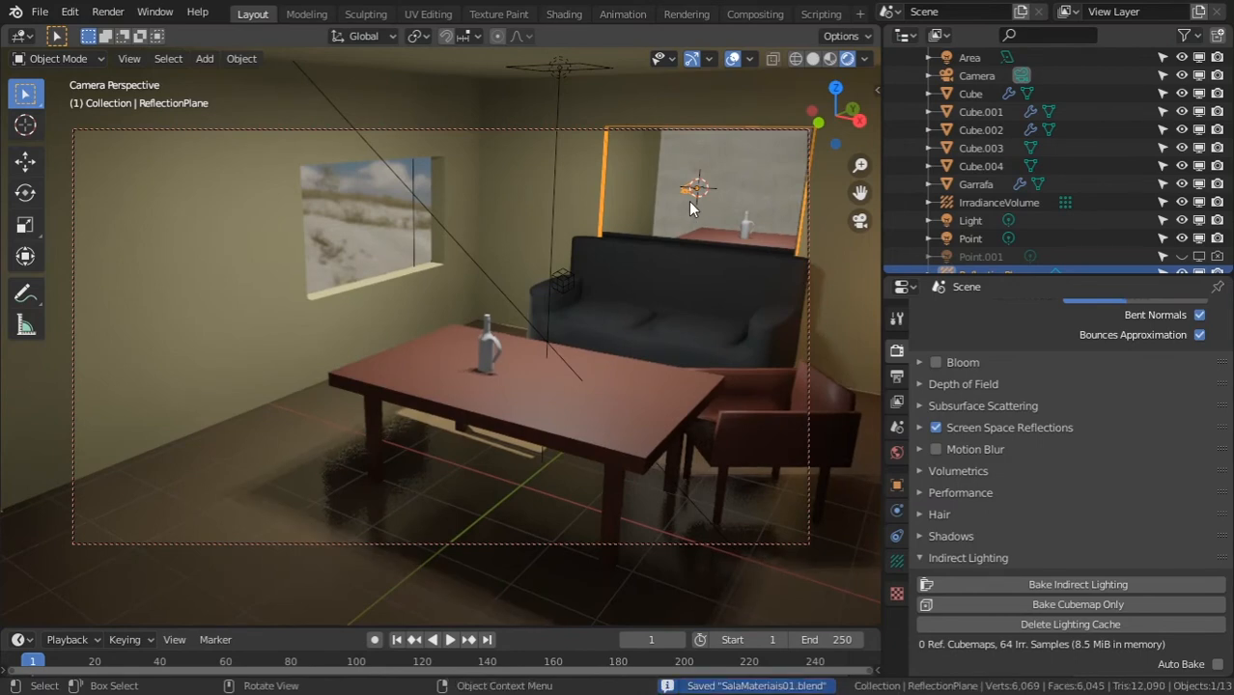
Step: Tilt the wall panel and reflection plane together so their top leans into the room, and move them about 0.34 m off the wall
{"action": "left_click", "coordinate": [794, 59]}
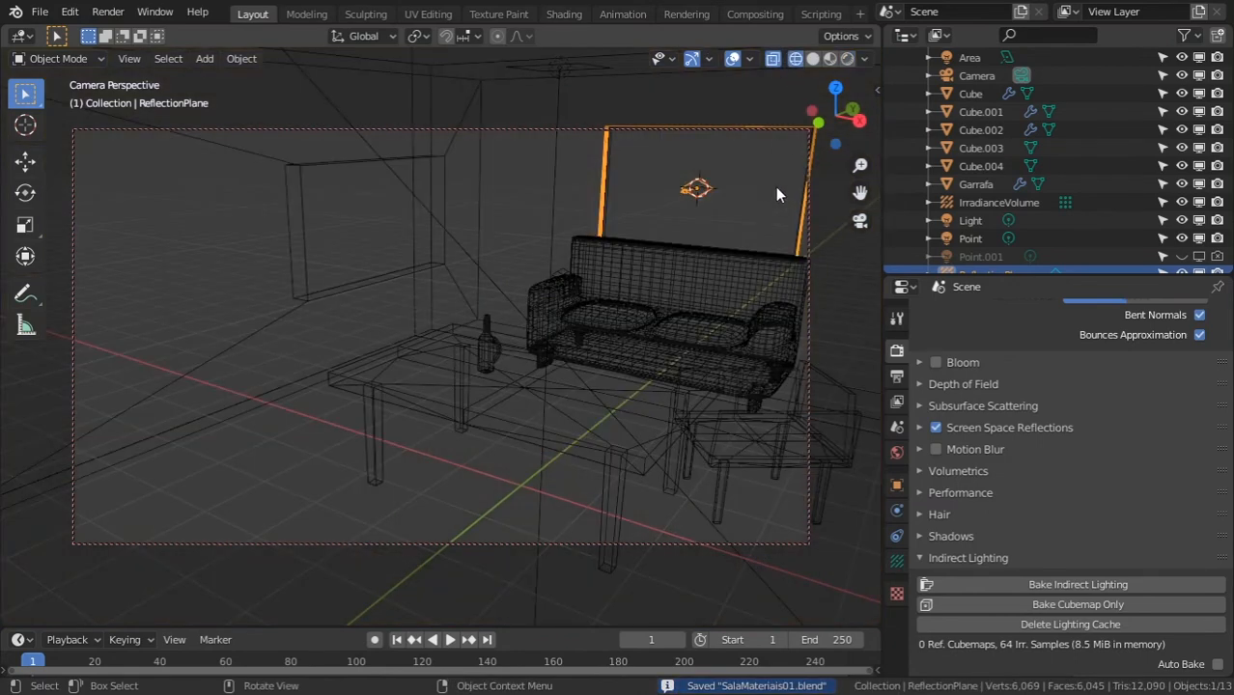
{"action": "key", "text": "KP_Decimal"}
{"action": "left_click", "coordinate": [562, 297], "text": "shift"}
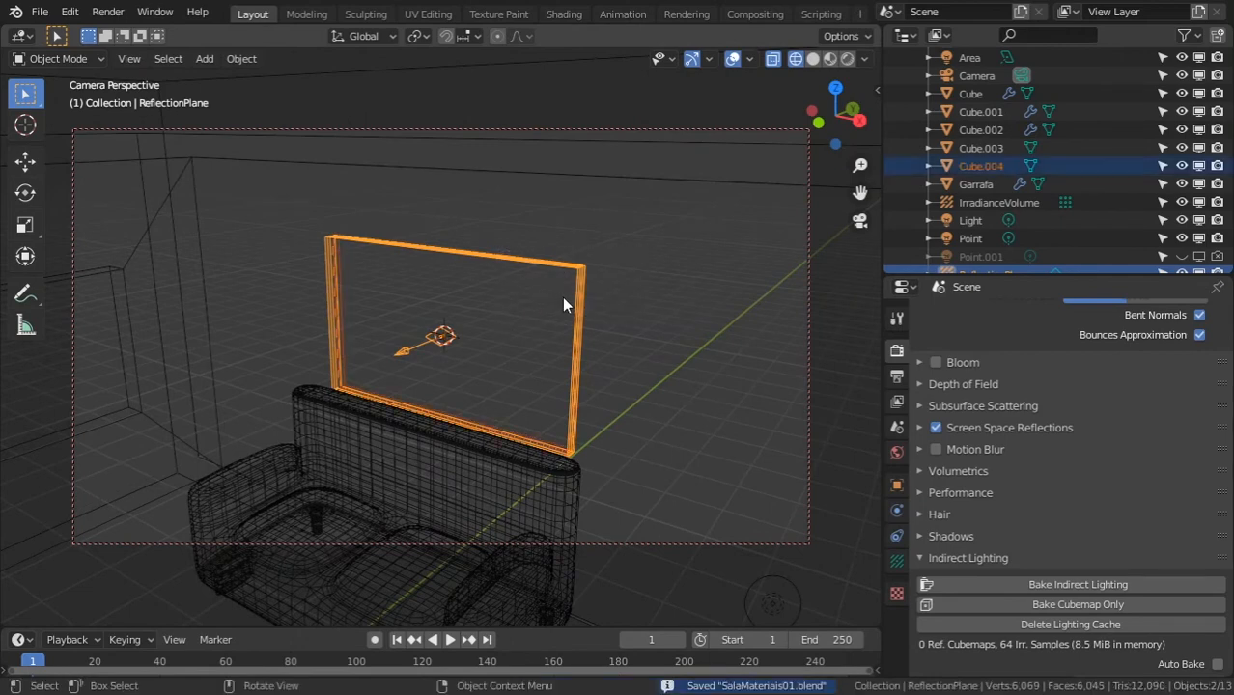
{"action": "key", "text": "KP_3"}
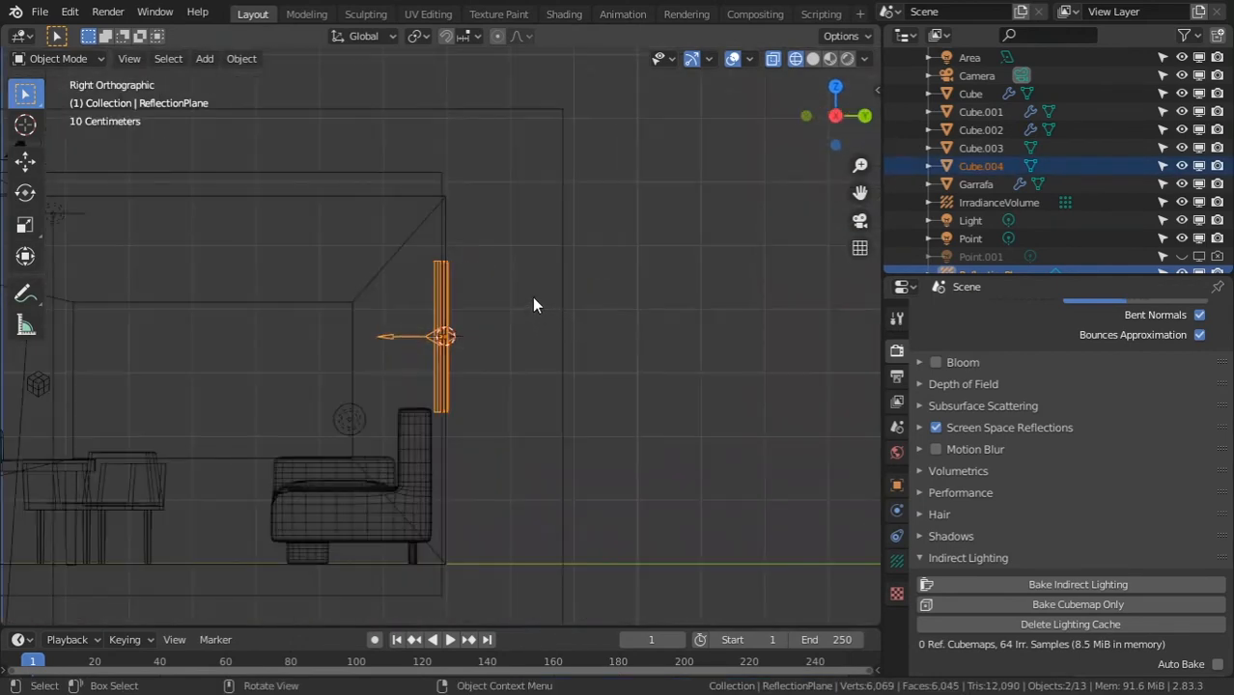
{"action": "key", "text": "r"}
{"action": "key", "text": "Return"}
{"action": "key", "text": "g"}
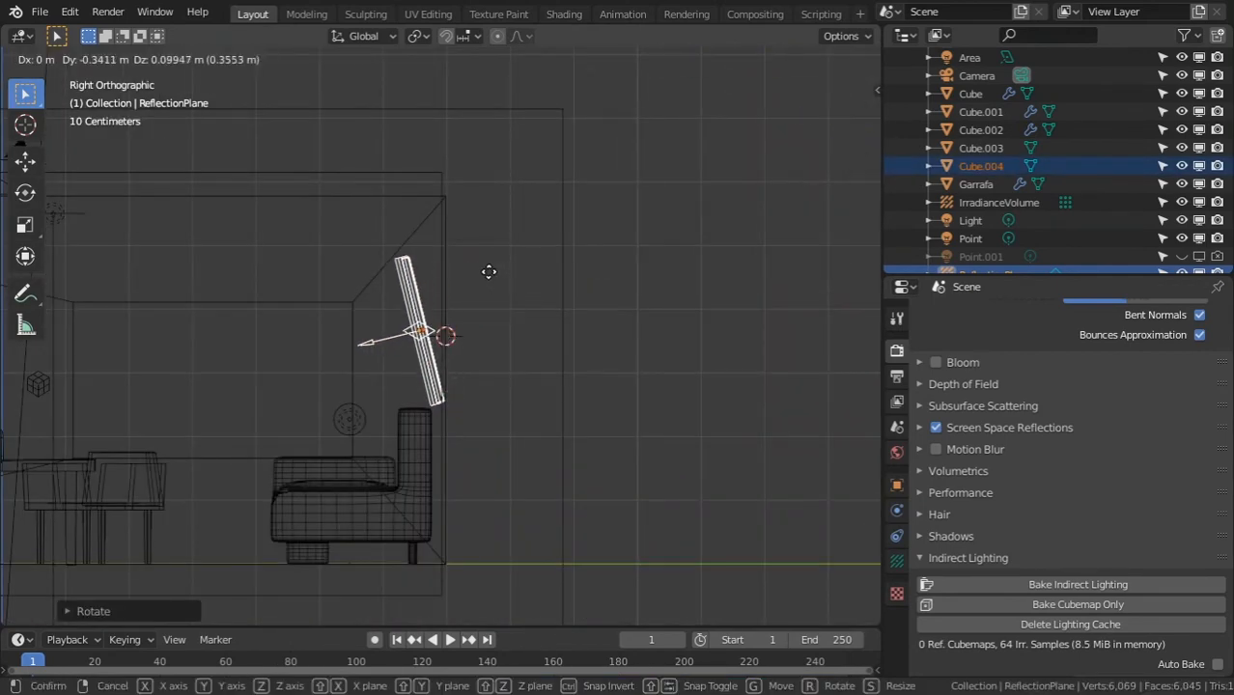
{"action": "left_click", "coordinate": [488, 270]}
Step: Reframe the camera on the tilted mirror and sofa in rendered shading, and save the file
{"action": "key", "text": "KP_0"}
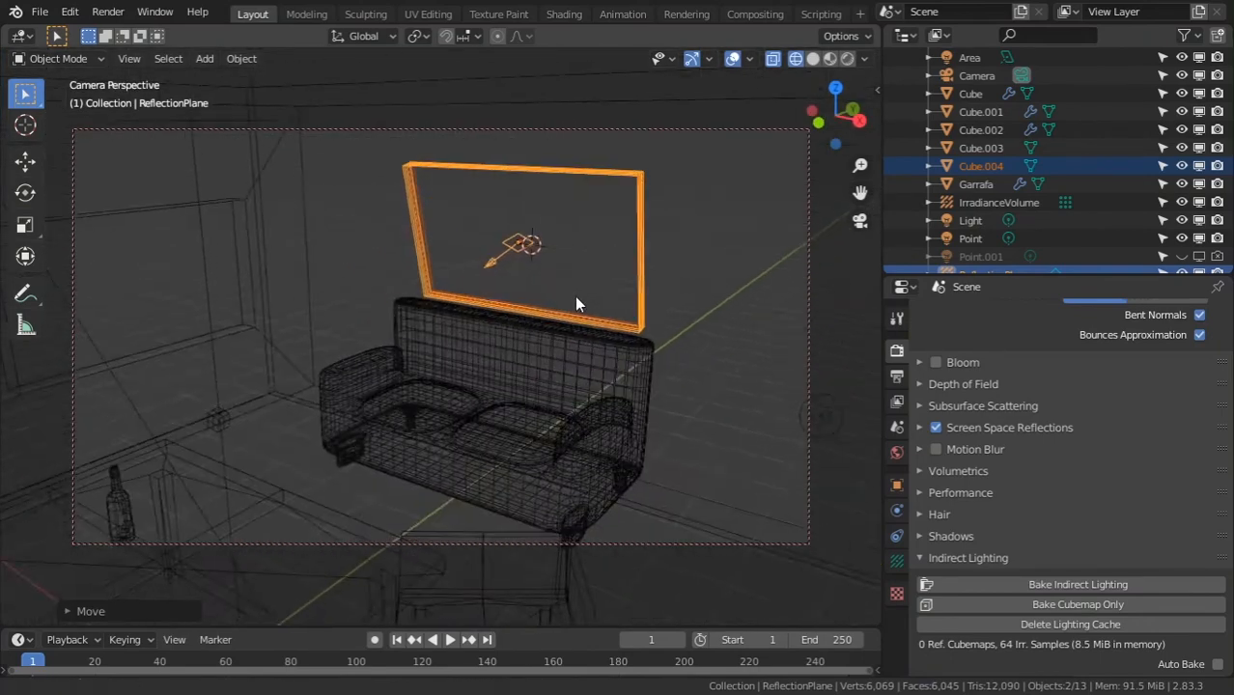
{"action": "left_click", "coordinate": [814, 58]}
{"action": "left_click", "coordinate": [847, 59]}
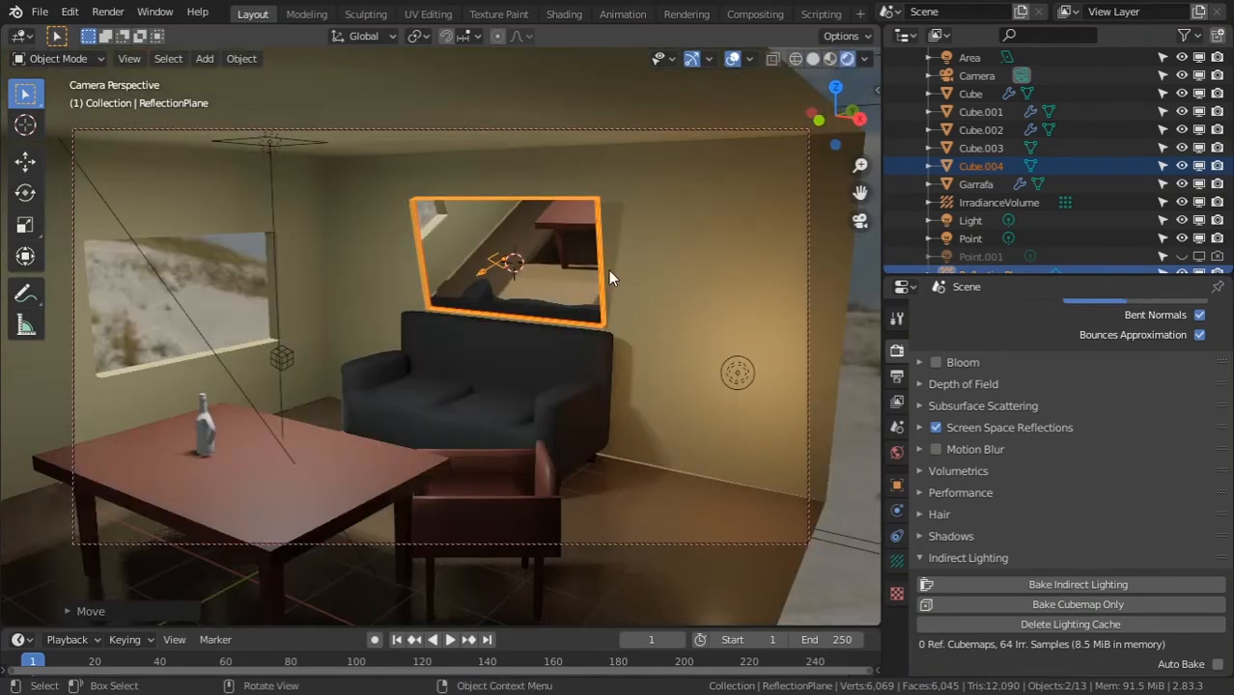
{"action": "key", "text": "ctrl+s"}
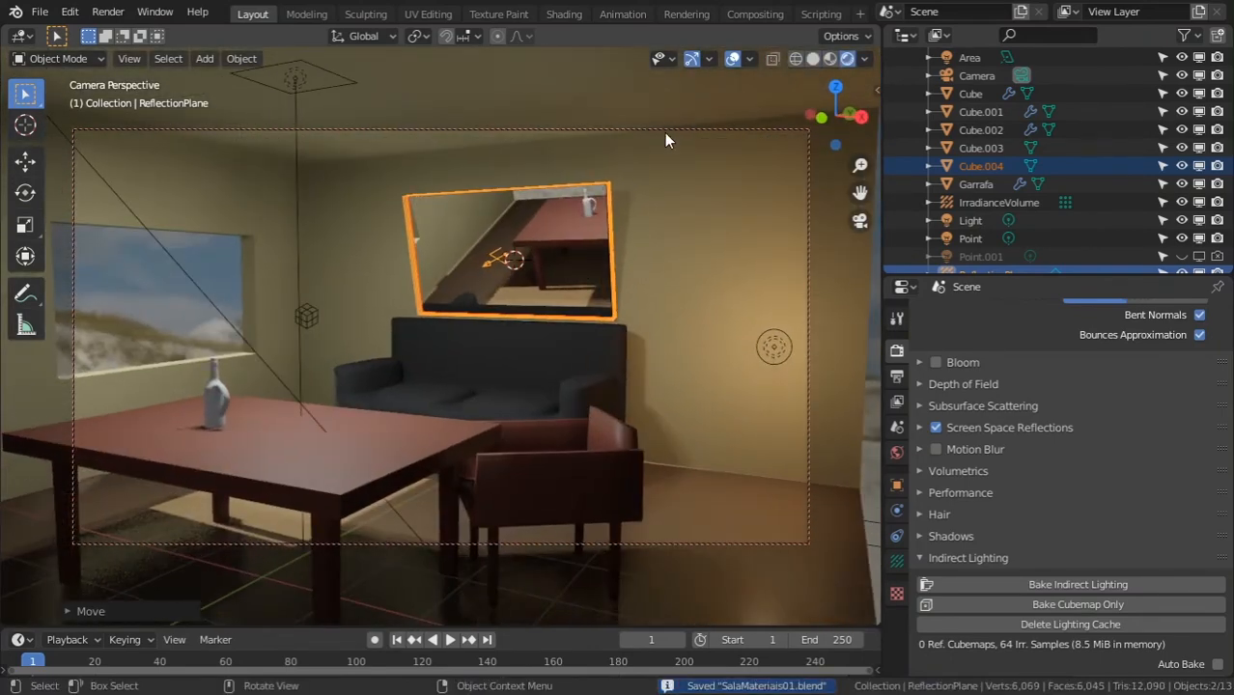
Step: Render the camera view to check the tilted mirror's reflection, close the render, and save the file
{"action": "key", "text": "F12"}
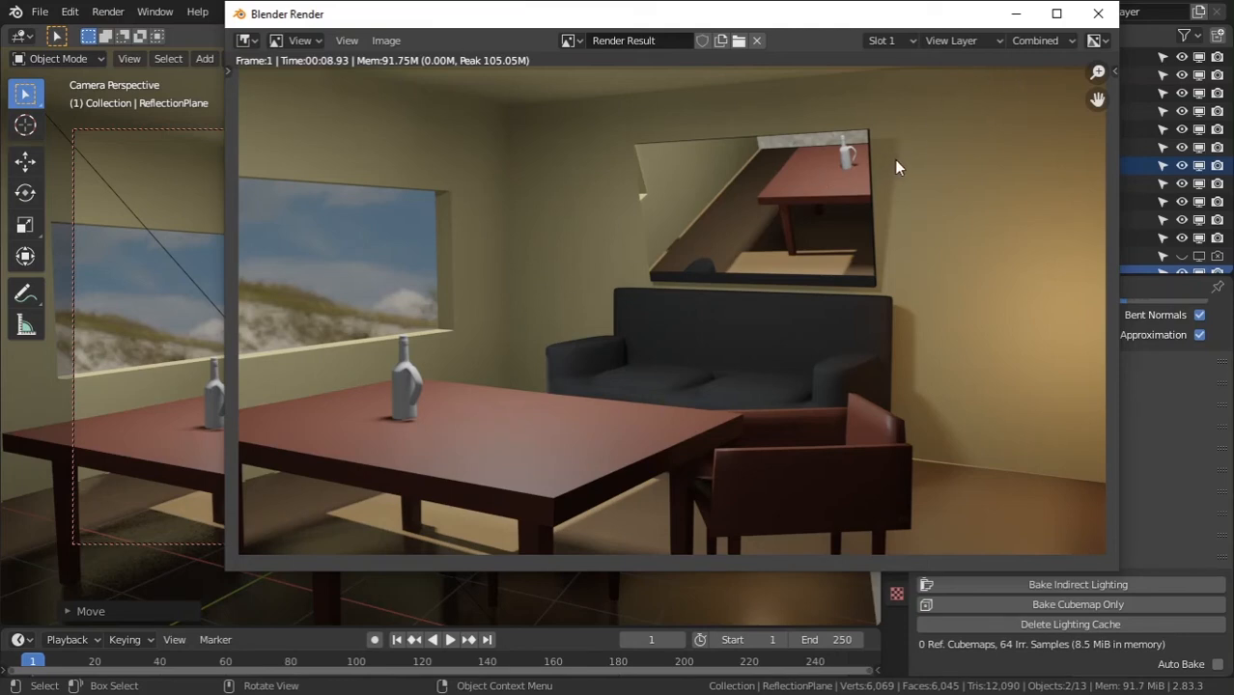
{"action": "left_click", "coordinate": [1098, 13]}
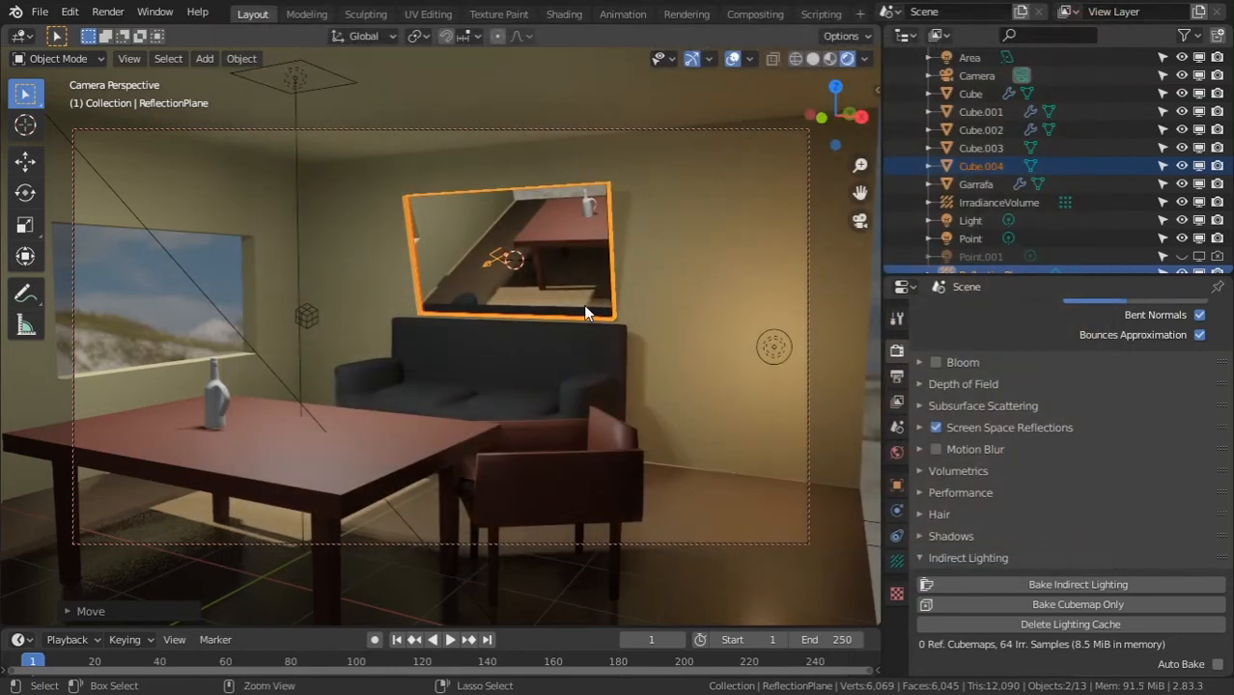
{"action": "key", "text": "ctrl+s"}
Step: Raise the bottle along Z so its base rests on the tabletop, saving the file beforehand
{"action": "left_click", "coordinate": [287, 340]}
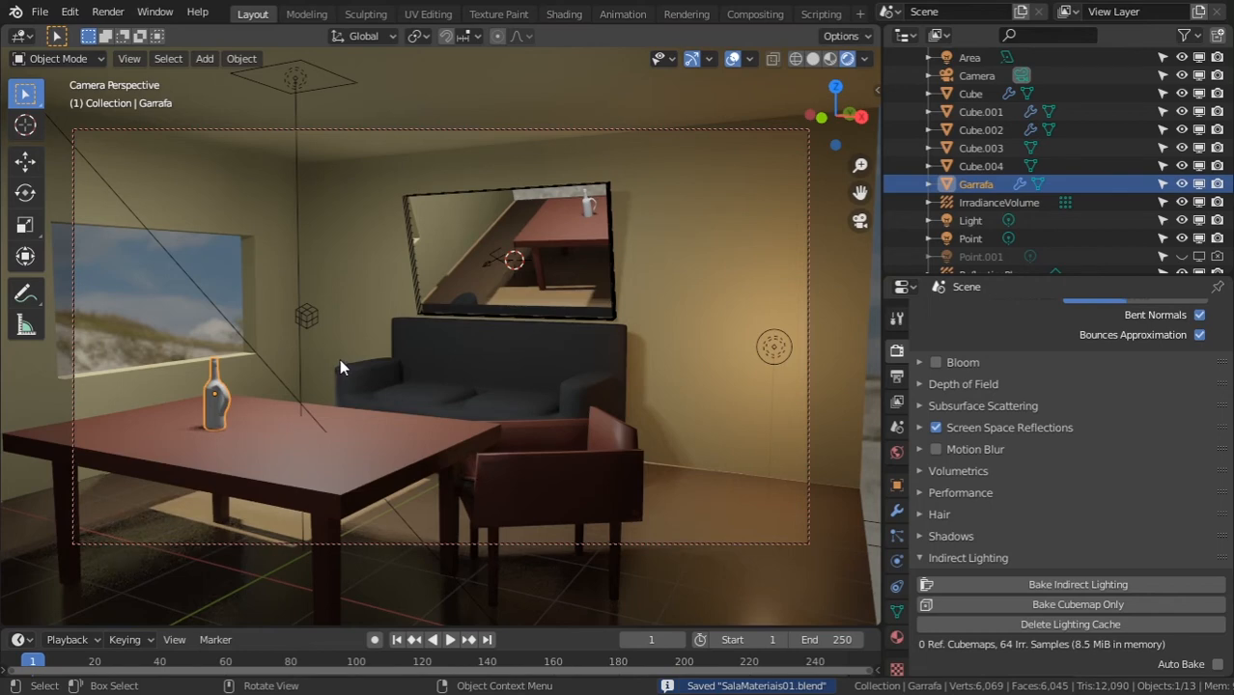
{"action": "key", "text": "KP_1"}
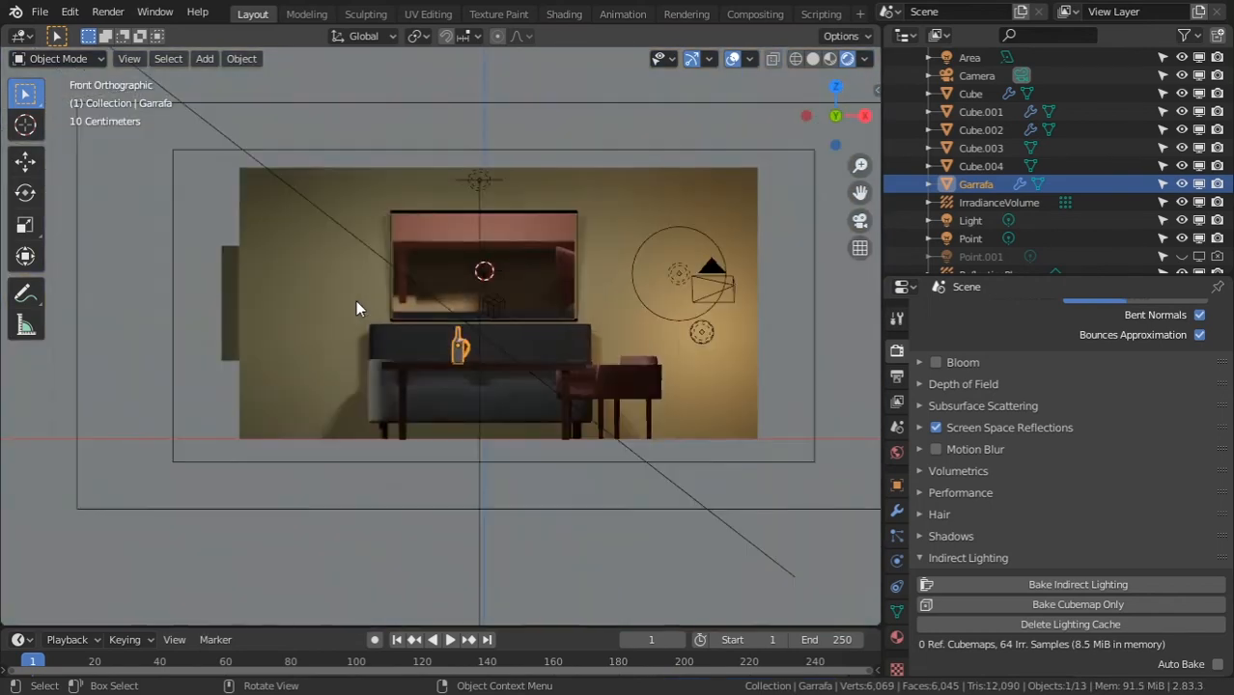
{"action": "key", "text": "KP_Decimal"}
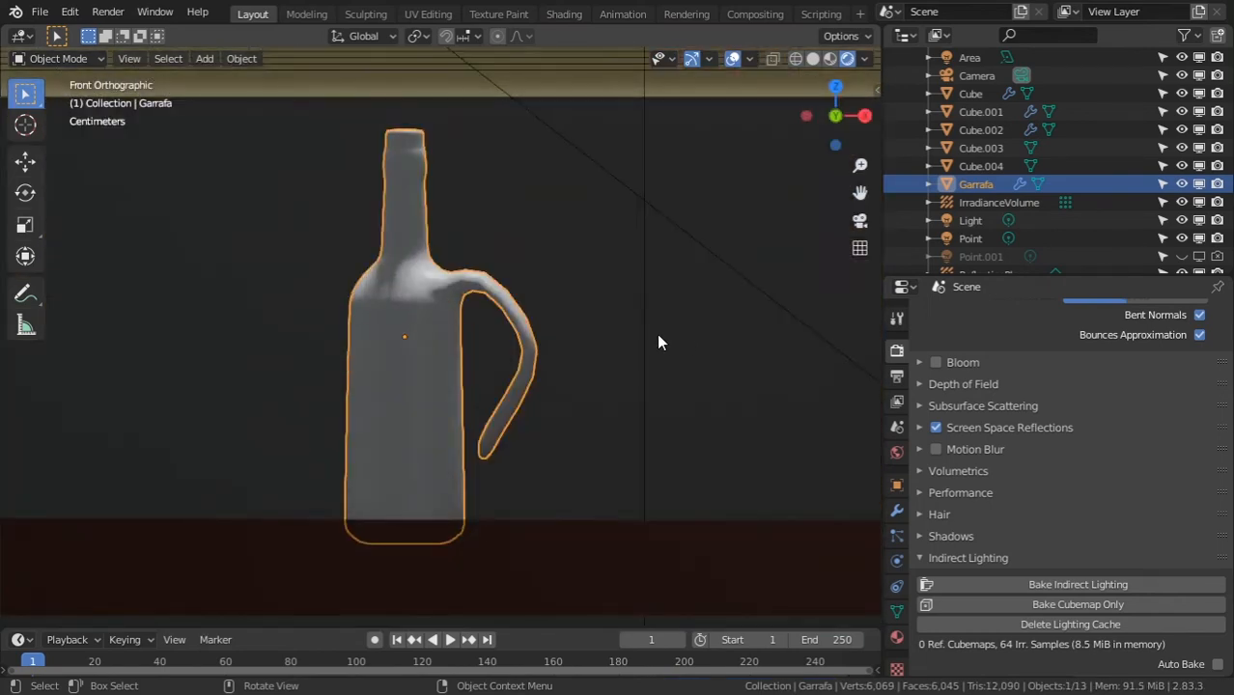
{"action": "key", "text": "ctrl+s"}
{"action": "mouse_move", "coordinate": [461, 366]}
{"action": "middle_mouse_down"}
{"action": "mouse_move", "coordinate": [445, 385]}
{"action": "mouse_move", "coordinate": [464, 352]}
{"action": "middle_mouse_up"}
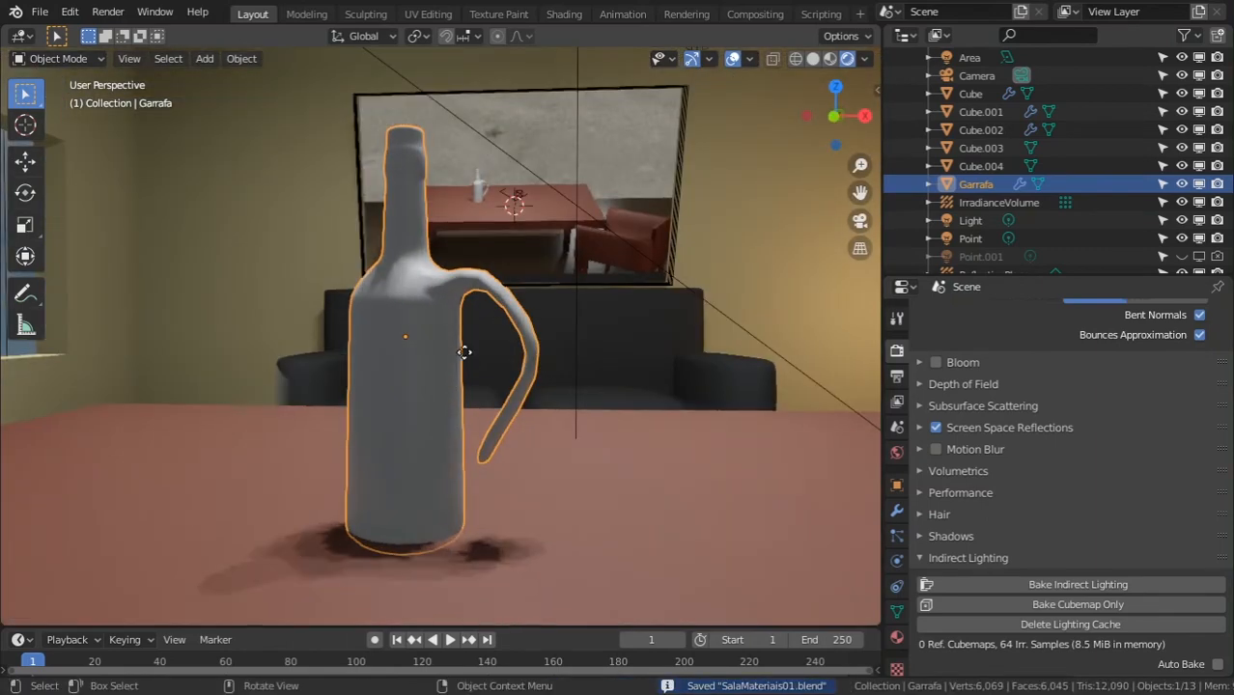
{"action": "key", "text": "g"}
{"action": "key", "text": "z"}
{"action": "left_click", "coordinate": [478, 331]}
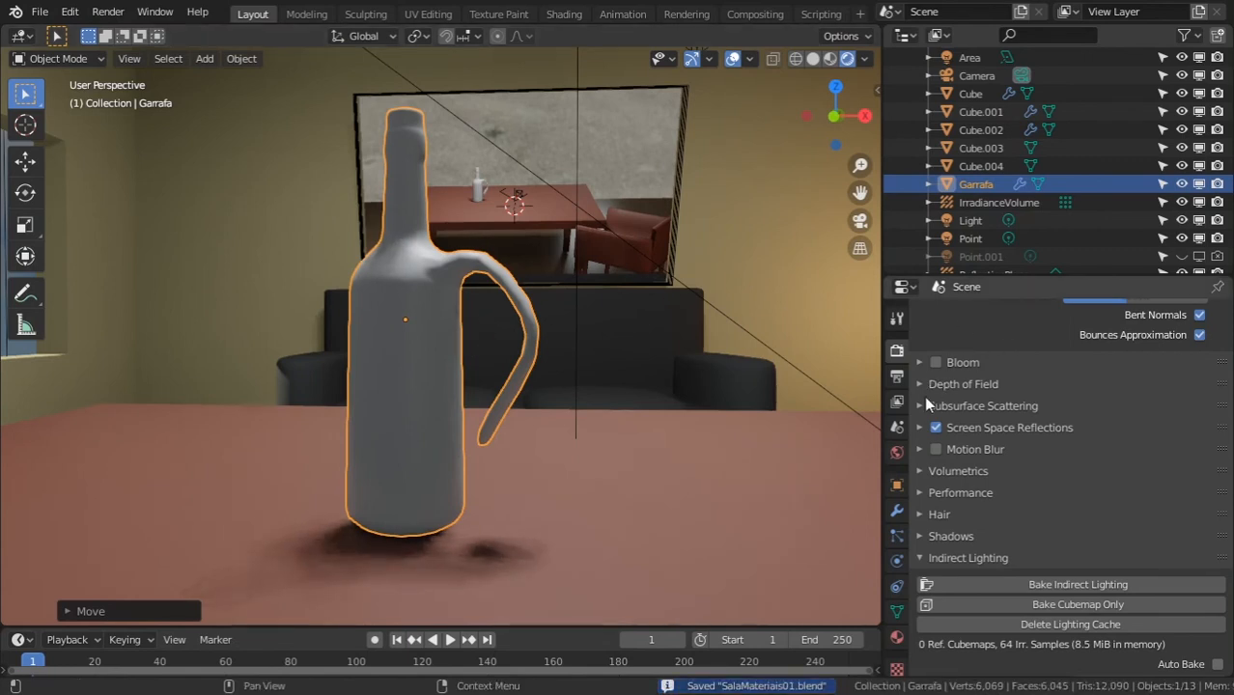
Step: Create a new material for the bottle and set its surface shader to Glass BSDF
{"action": "left_click", "coordinate": [896, 638]}
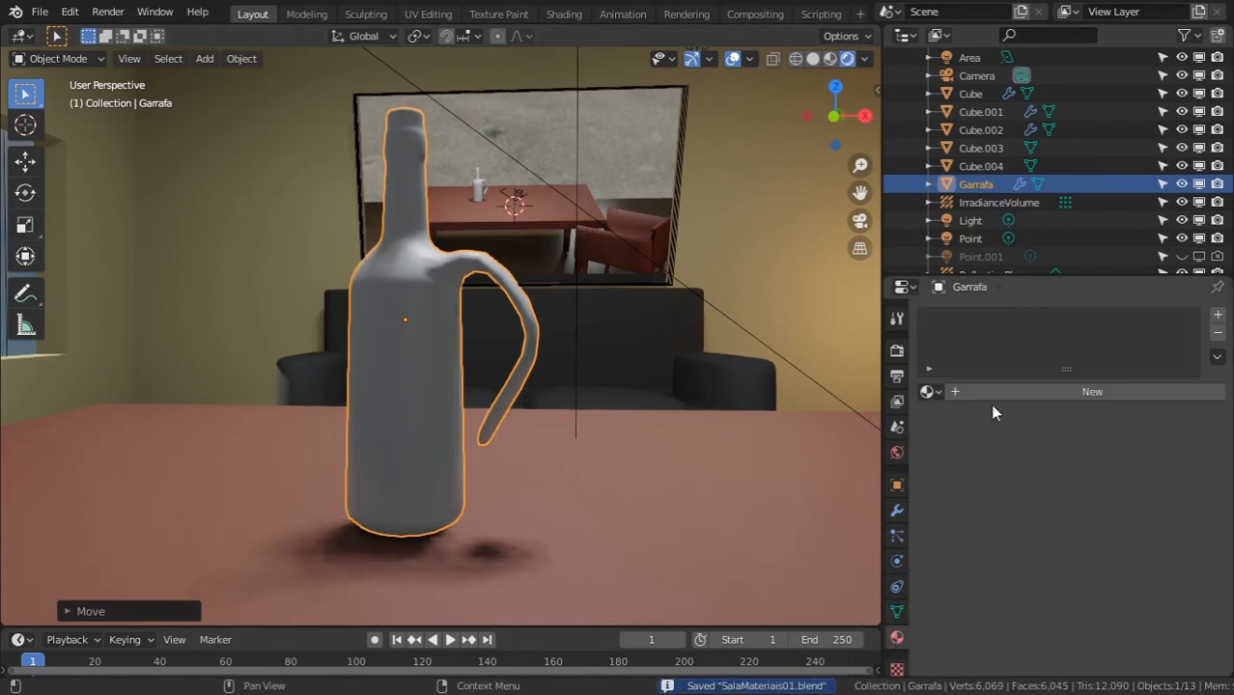
{"action": "left_click", "coordinate": [929, 391]}
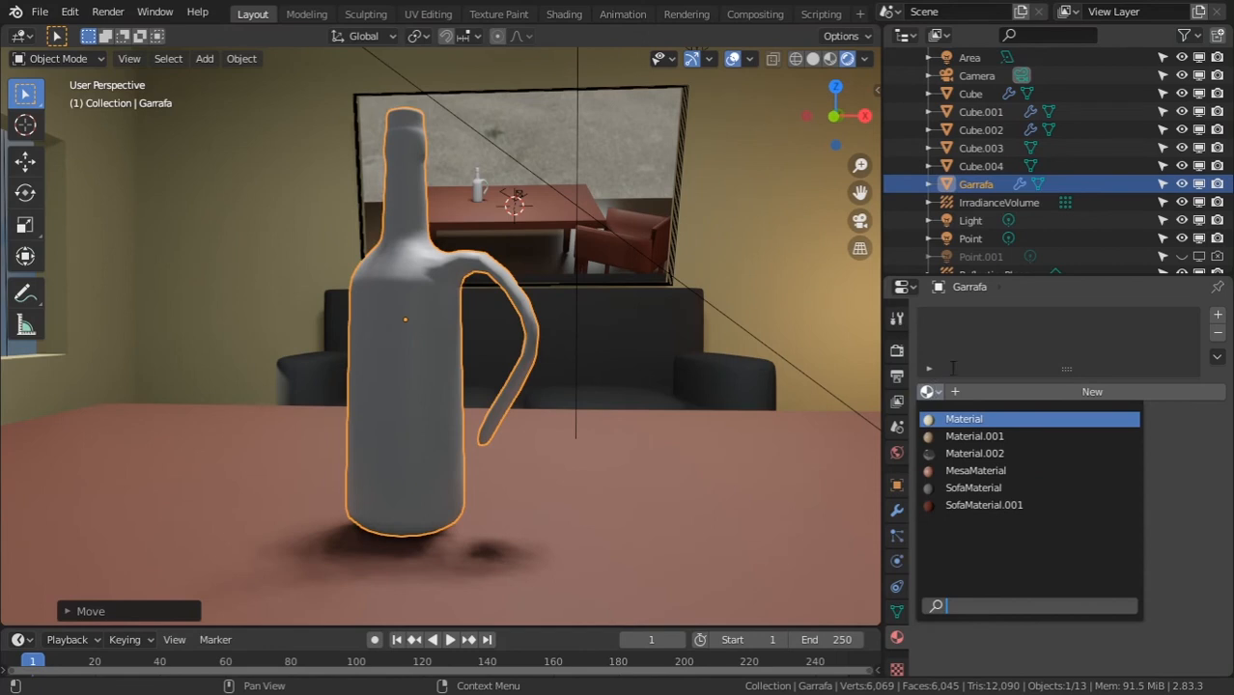
{"action": "left_click", "coordinate": [977, 392]}
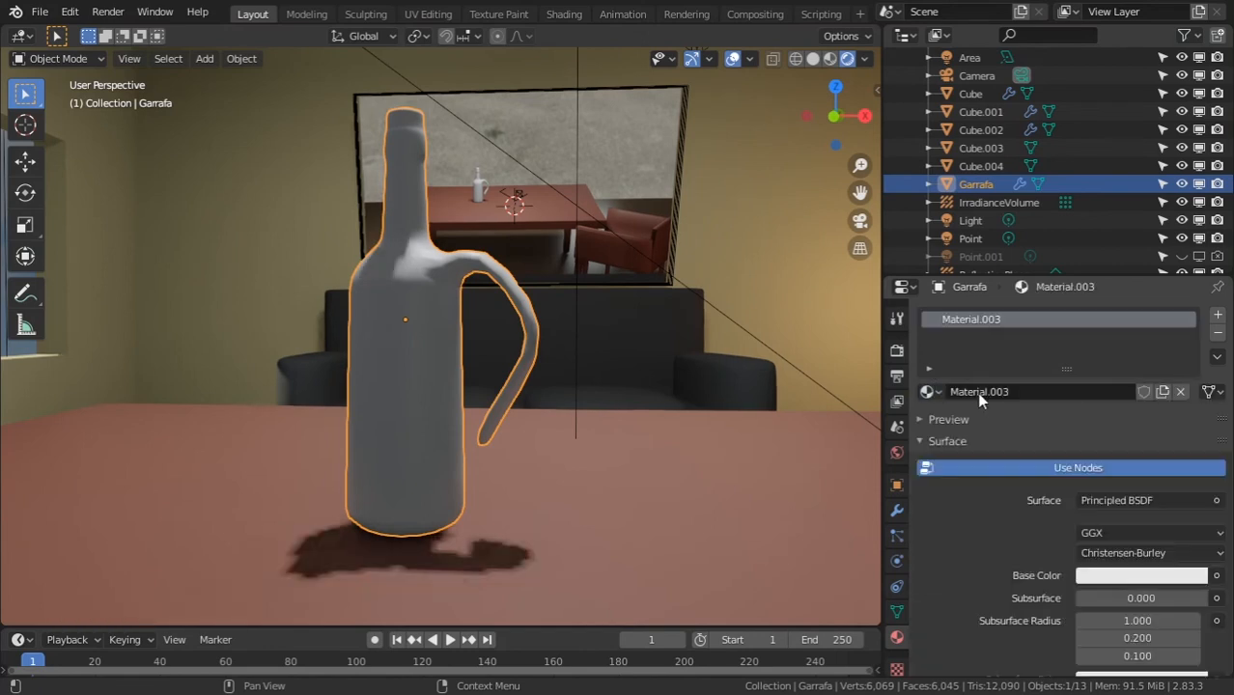
{"action": "left_click", "coordinate": [1114, 503]}
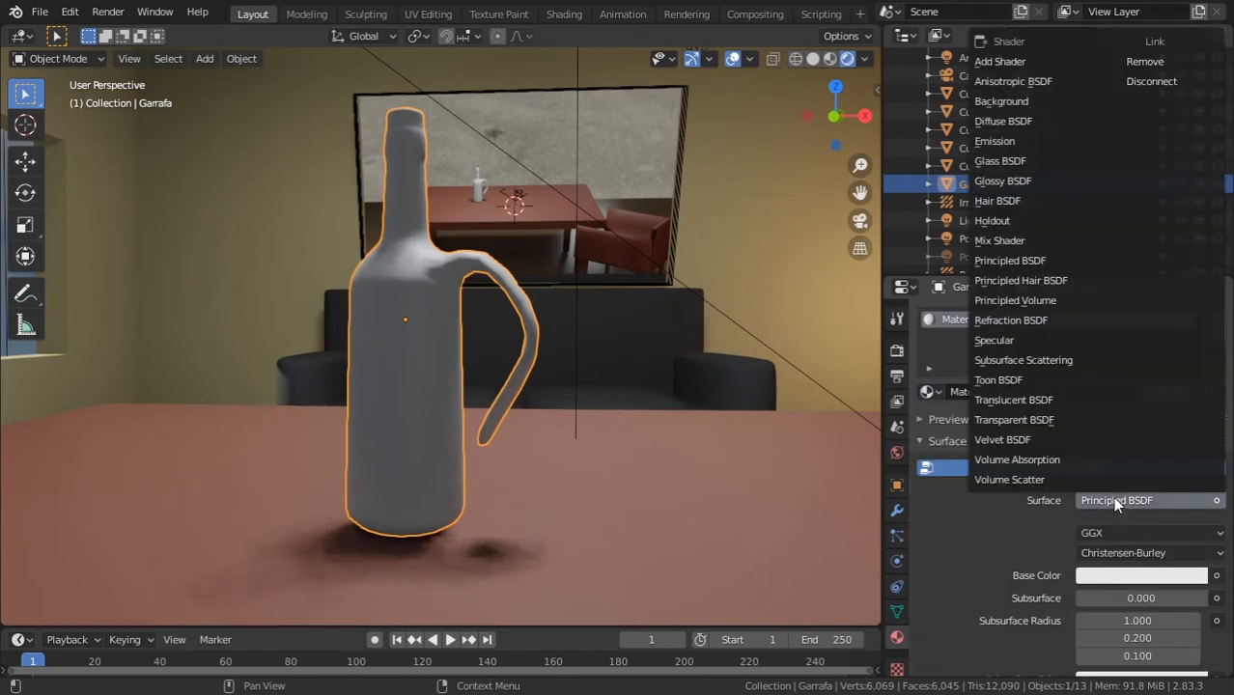
{"action": "key", "text": "g"}
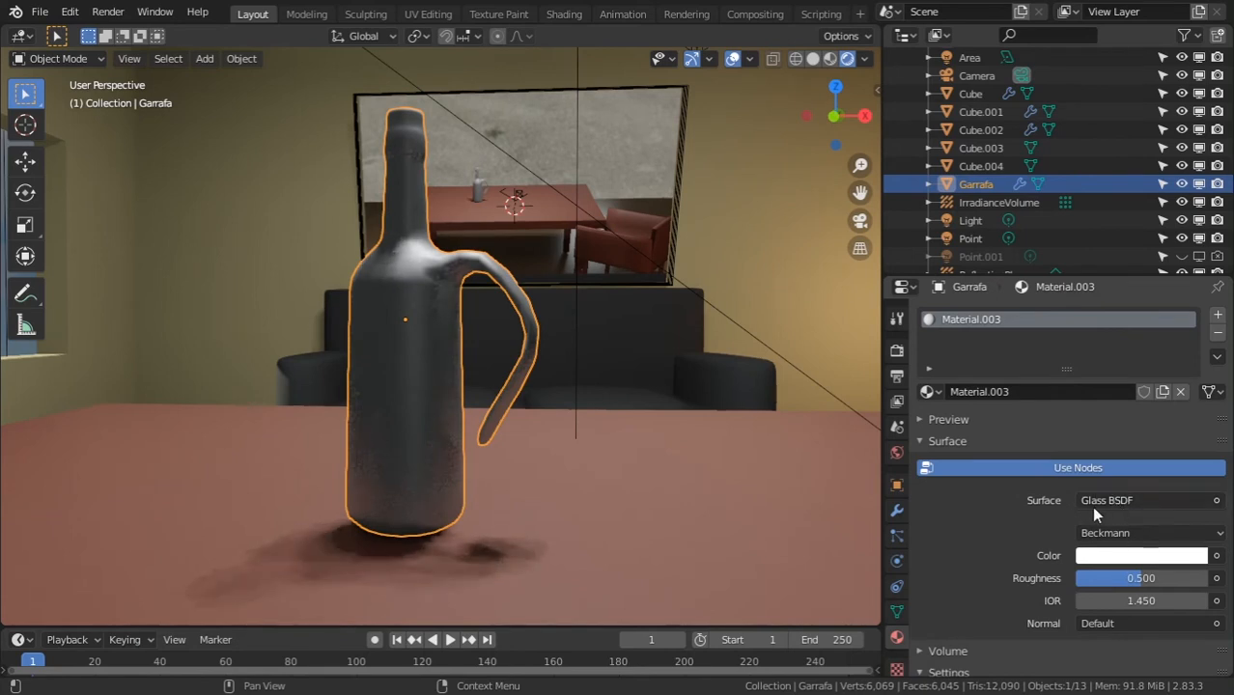
Step: Lower the bottle's glass roughness to 0.128 and show the material's blend and refraction settings
{"action": "middle_click_drag", "start_coordinate": [995, 512], "coordinate": [1001, 385]}
{"action": "left_click_drag", "start_coordinate": [1131, 451], "coordinate": [1086, 458]}
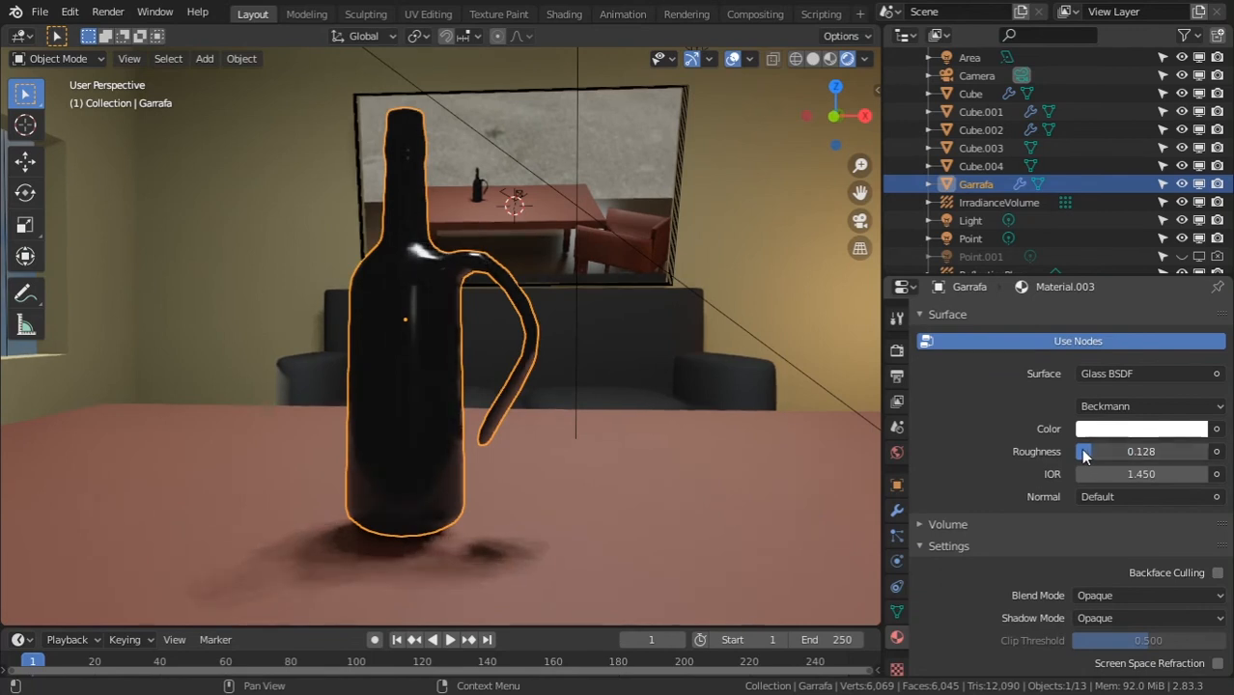
{"action": "scroll", "coordinate": [1120, 363], "scroll_direction": "down", "scroll_amount": 3}
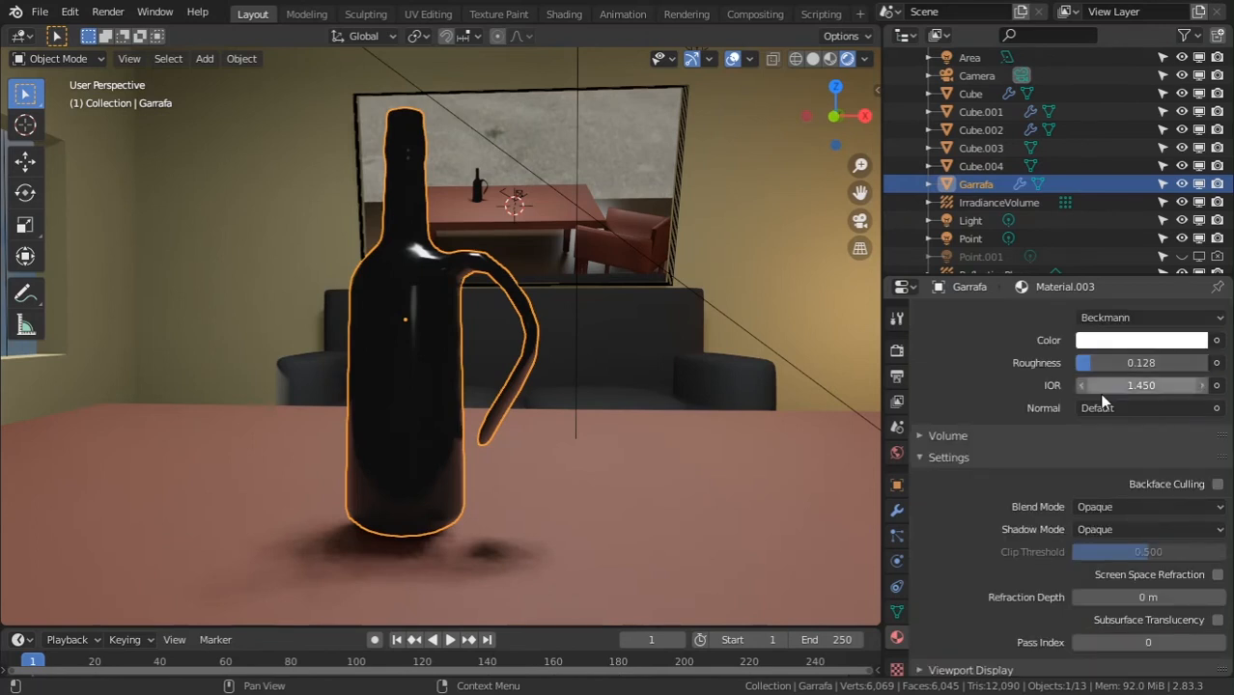
Step: Set the bottle material's blend mode and shadow mode to Alpha Hashed
{"action": "middle_click_drag", "start_coordinate": [568, 393], "coordinate": [564, 392]}
{"action": "middle_click_drag", "start_coordinate": [564, 392], "coordinate": [547, 397]}
{"action": "scroll", "coordinate": [1109, 488], "scroll_direction": "down", "scroll_amount": 1}
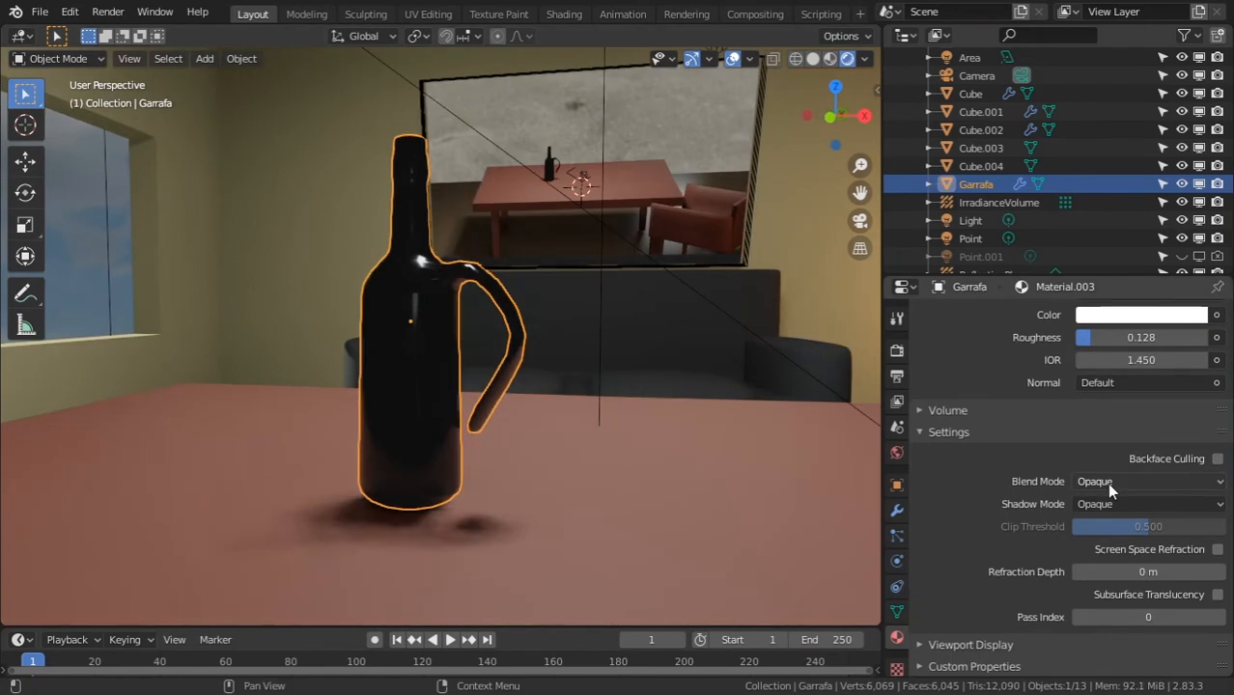
{"action": "left_click", "coordinate": [1112, 482]}
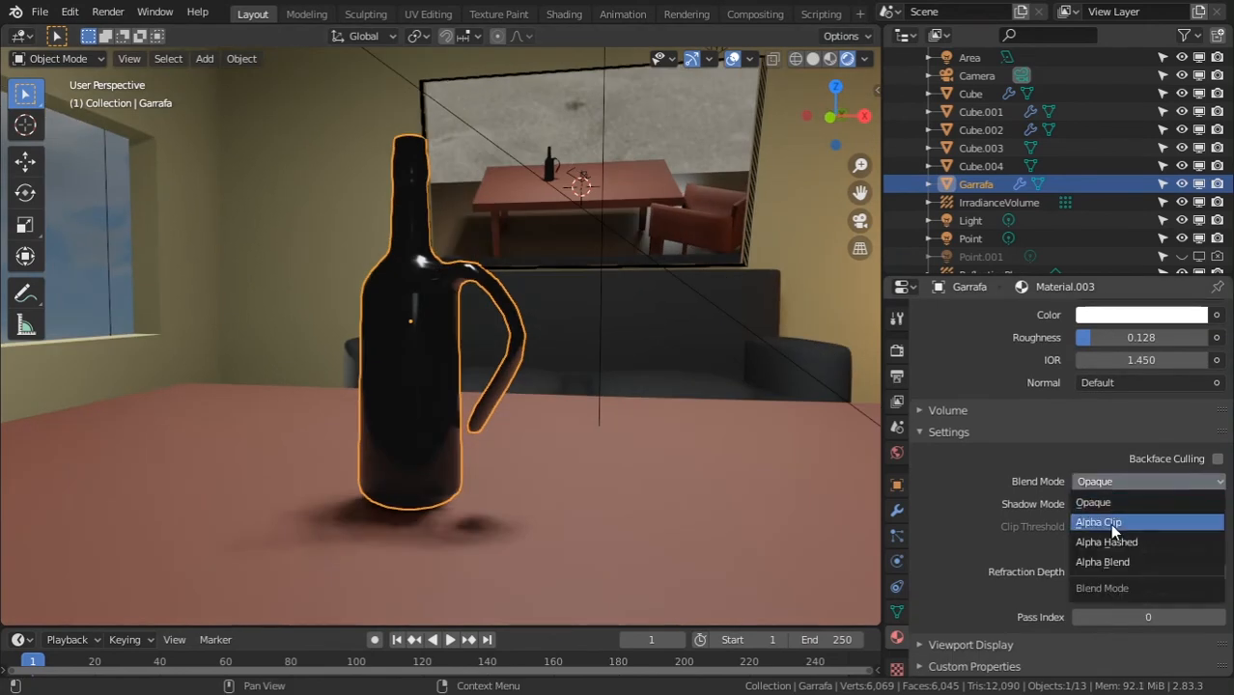
{"action": "left_click", "coordinate": [1128, 543]}
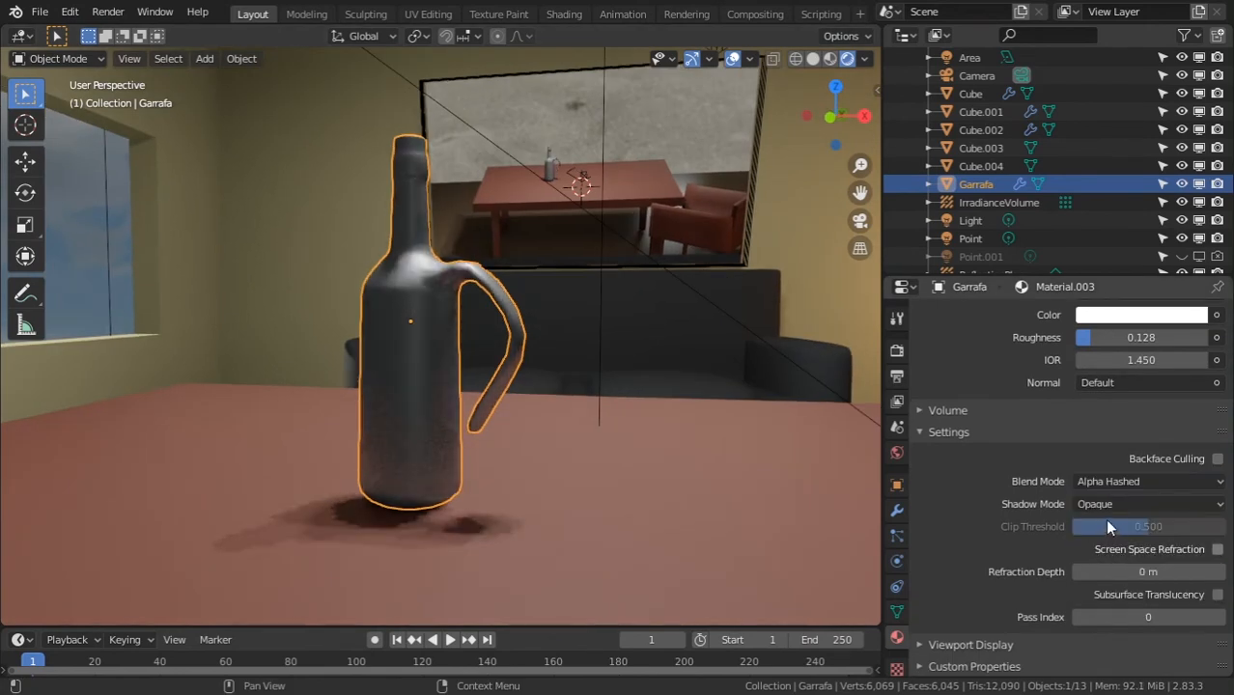
{"action": "left_click", "coordinate": [1118, 515]}
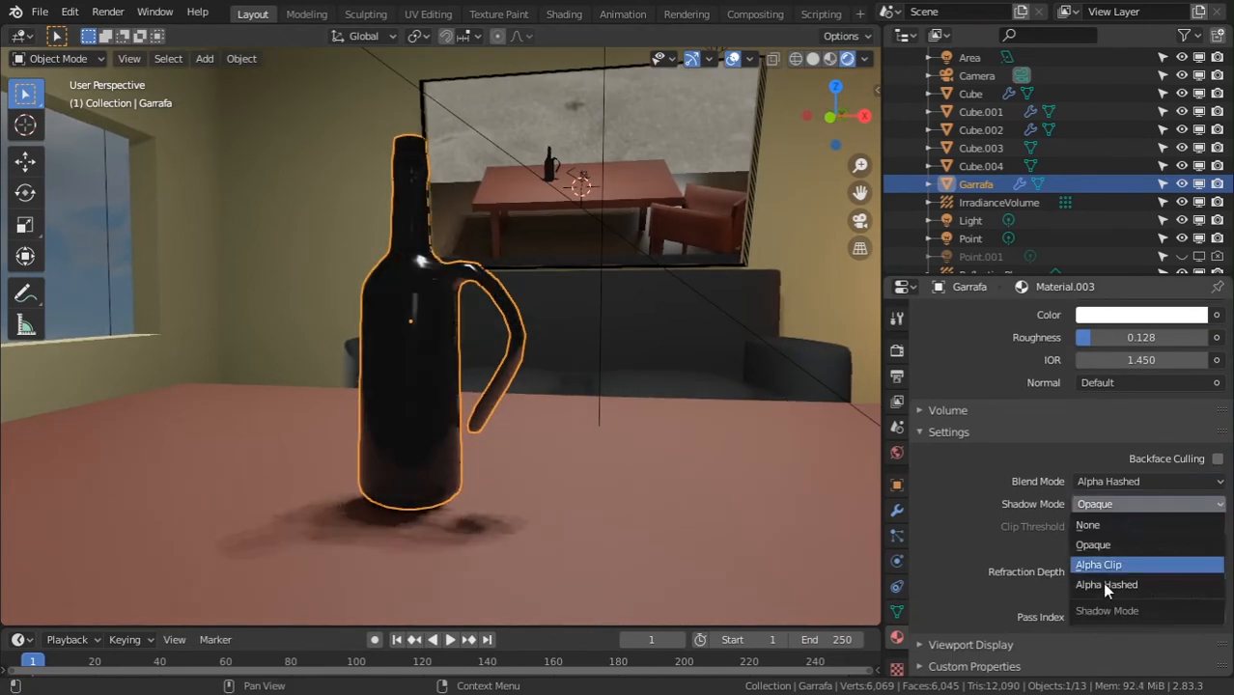
{"action": "left_click", "coordinate": [1103, 582]}
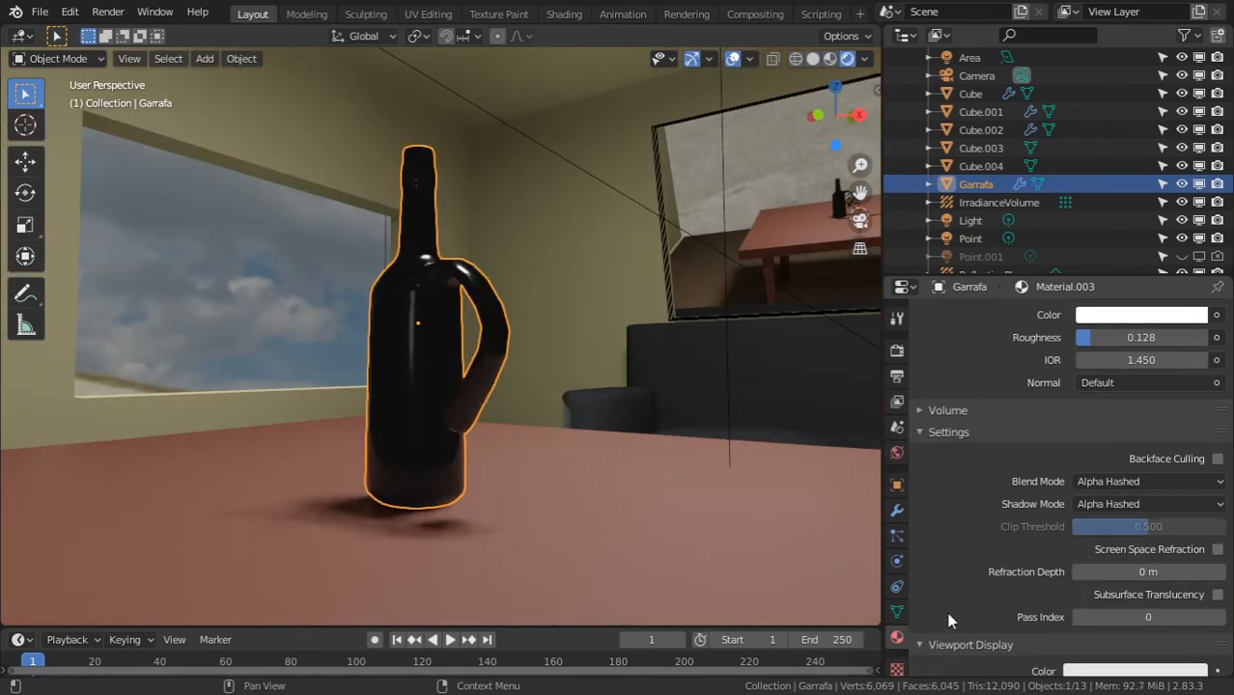
Step: Enable Screen Space Refraction for the bottle's glass material and save the file
{"action": "scroll", "coordinate": [951, 621], "scroll_direction": "down", "scroll_amount": 3}
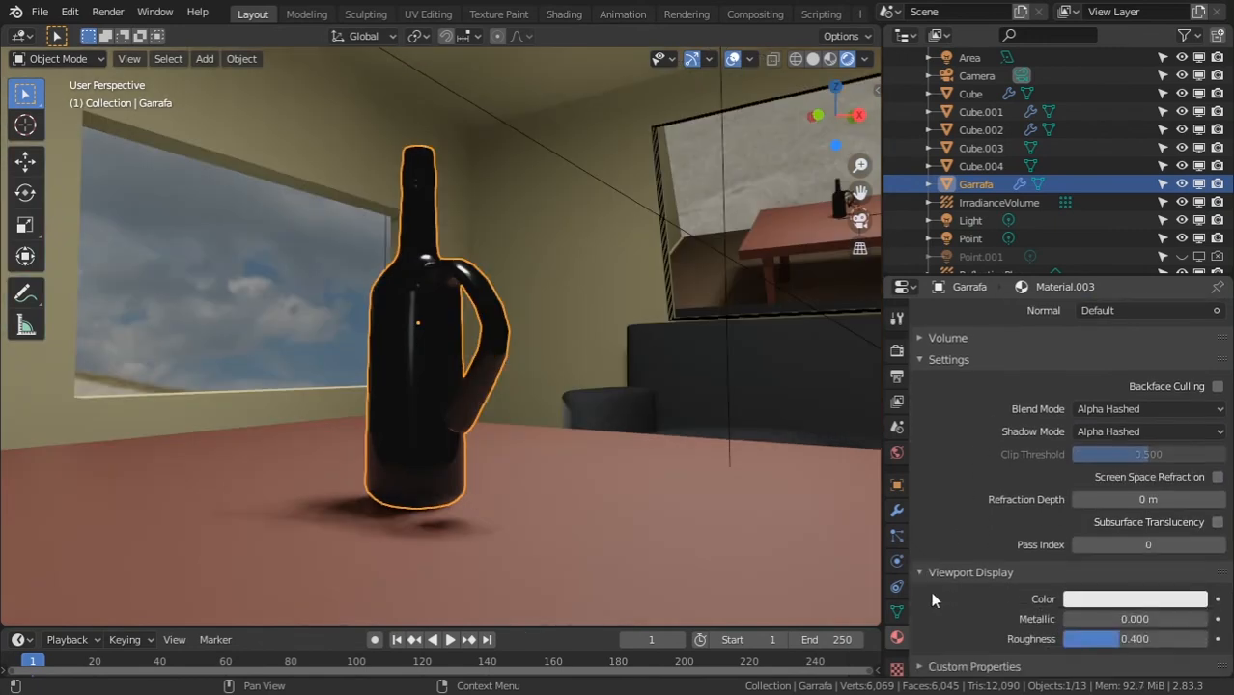
{"action": "scroll", "coordinate": [935, 599], "scroll_direction": "up", "scroll_amount": 3}
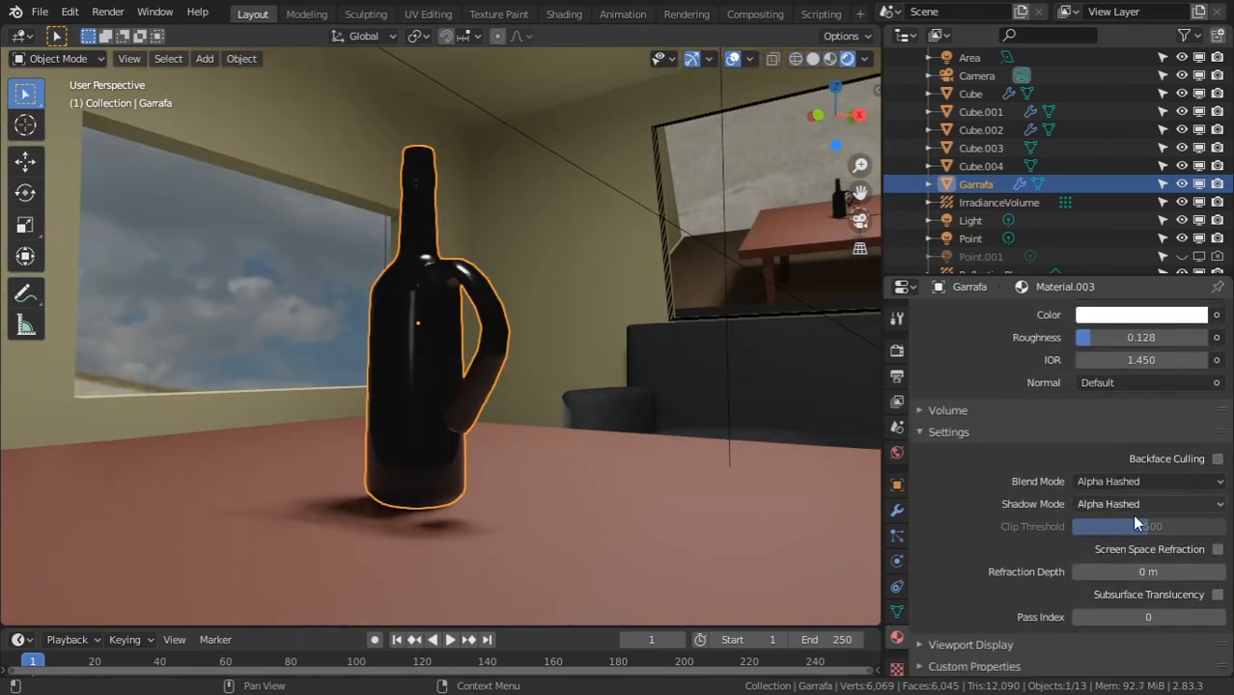
{"action": "left_click", "coordinate": [1217, 550]}
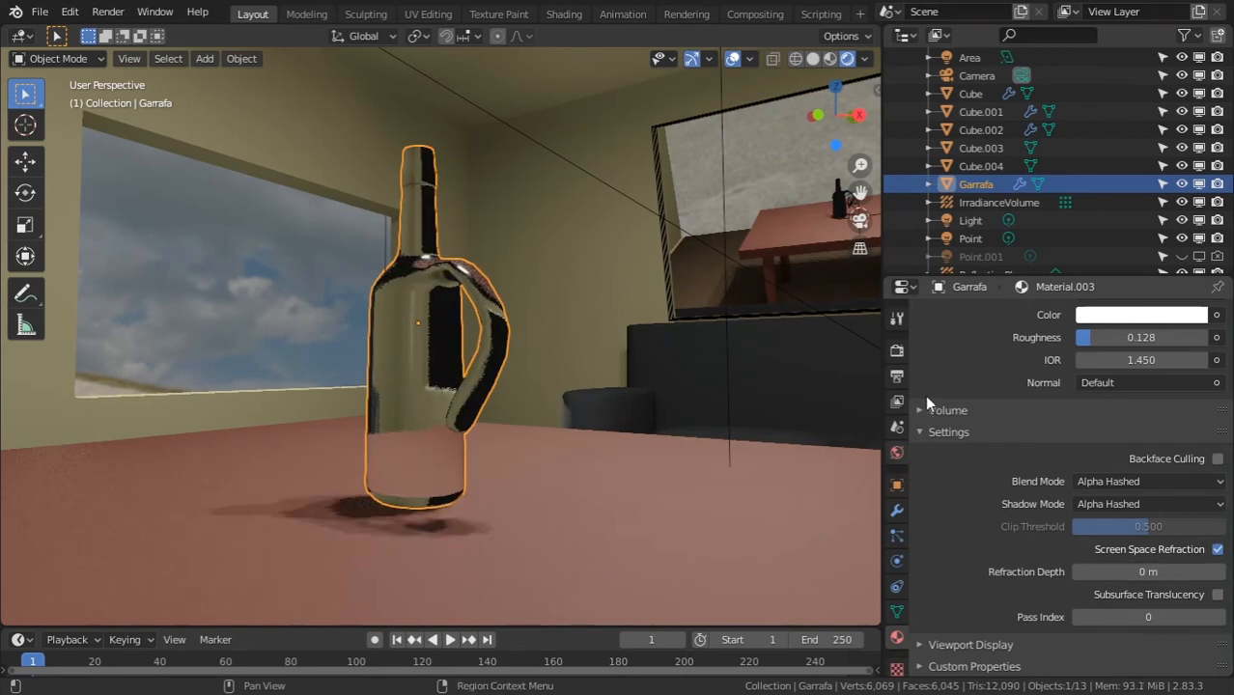
{"action": "middle_click_drag", "start_coordinate": [547, 340], "coordinate": [527, 368]}
{"action": "key", "text": "ctrl+s"}
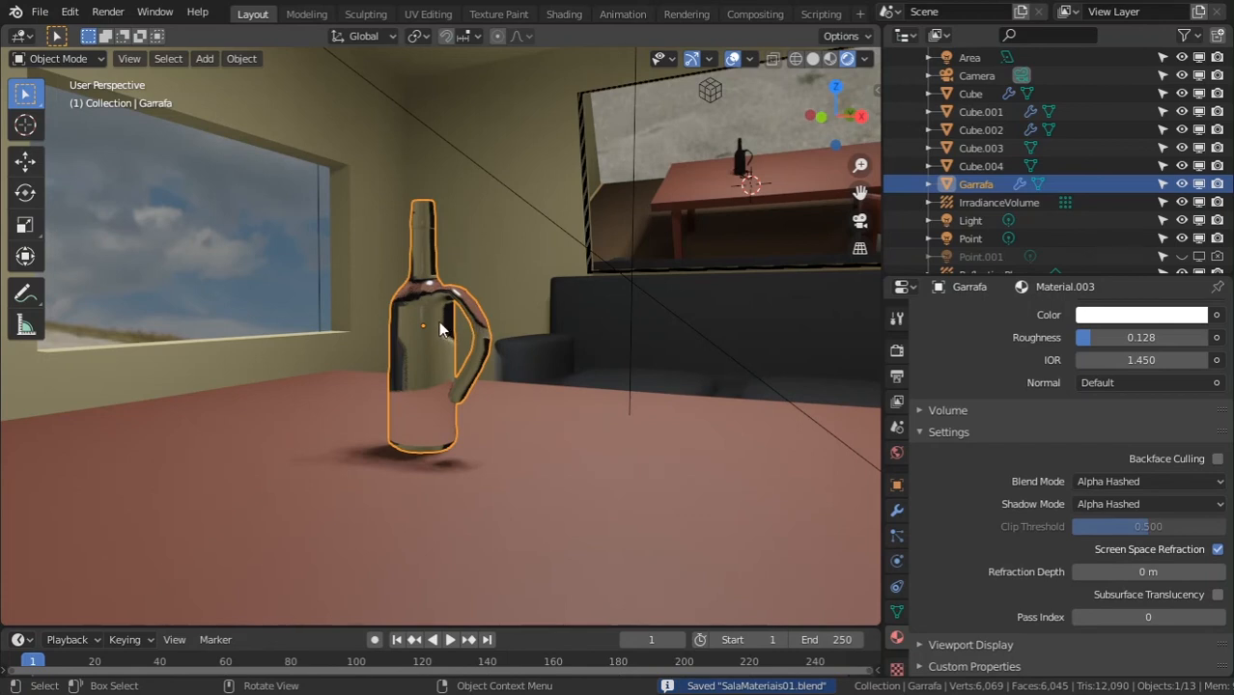
Step: Snap the 3D cursor to the bottle and add a UV sphere there
{"action": "mouse_move", "coordinate": [497, 325]}
{"action": "middle_mouse_down"}
{"action": "mouse_move", "coordinate": [511, 334]}
{"action": "mouse_move", "coordinate": [483, 317]}
{"action": "middle_mouse_up"}
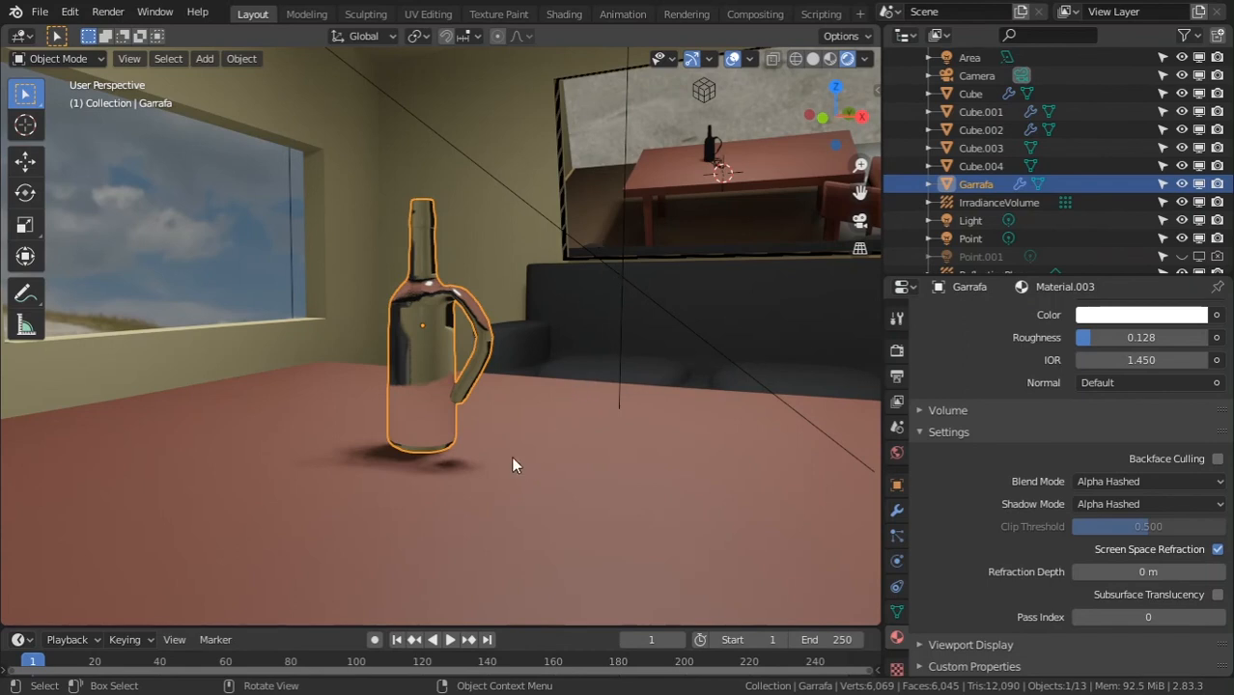
{"action": "middle_click_drag", "start_coordinate": [478, 338], "coordinate": [461, 367]}
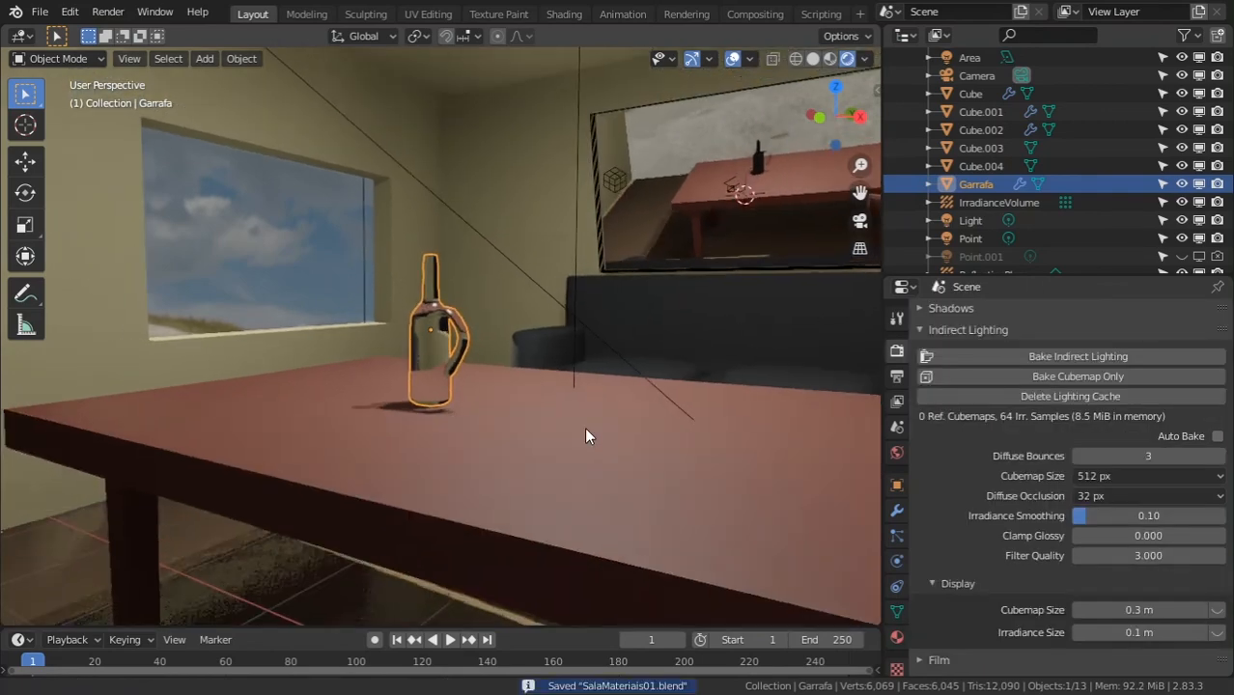
{"action": "middle_click_drag", "start_coordinate": [584, 435], "coordinate": [580, 382]}
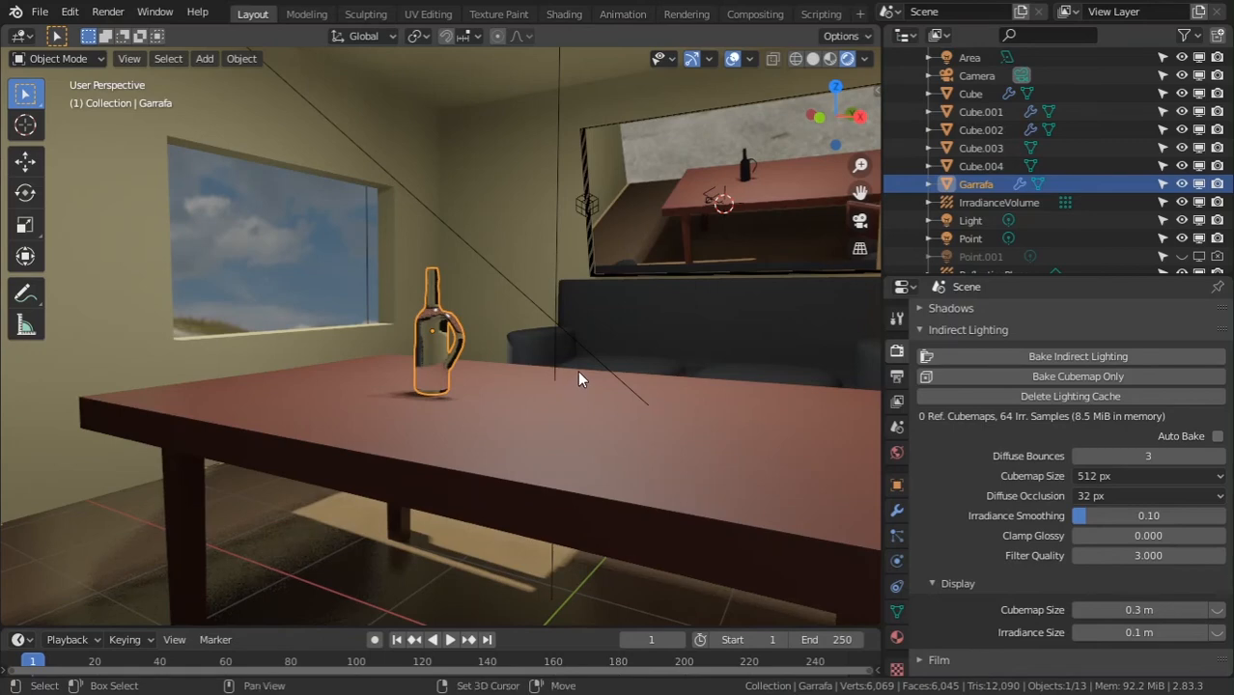
{"action": "left_click", "coordinate": [592, 400]}
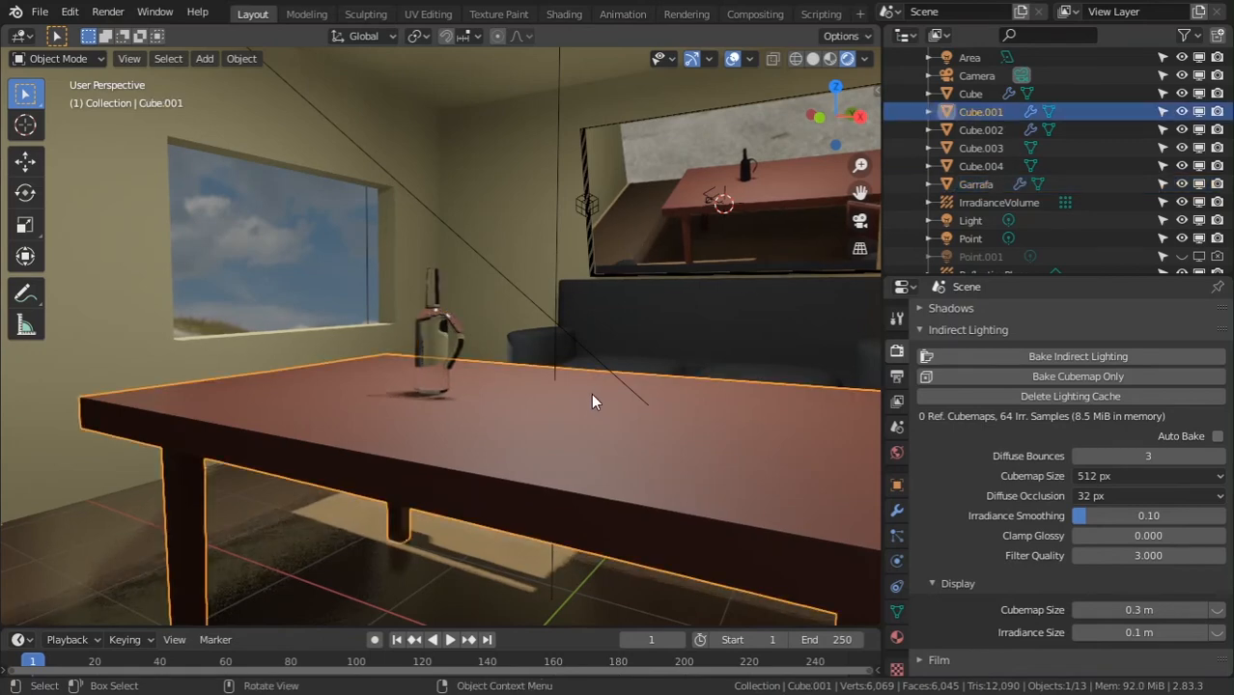
{"action": "left_click", "coordinate": [447, 338]}
{"action": "key", "text": "shift+a"}
{"action": "key", "text": "Escape"}
{"action": "key", "text": "shift+s"}
{"action": "left_click", "coordinate": [464, 415]}
{"action": "key", "text": "shift+a"}
{"action": "mouse_move", "coordinate": [483, 123]}
{"action": "left_click", "coordinate": [580, 177]}
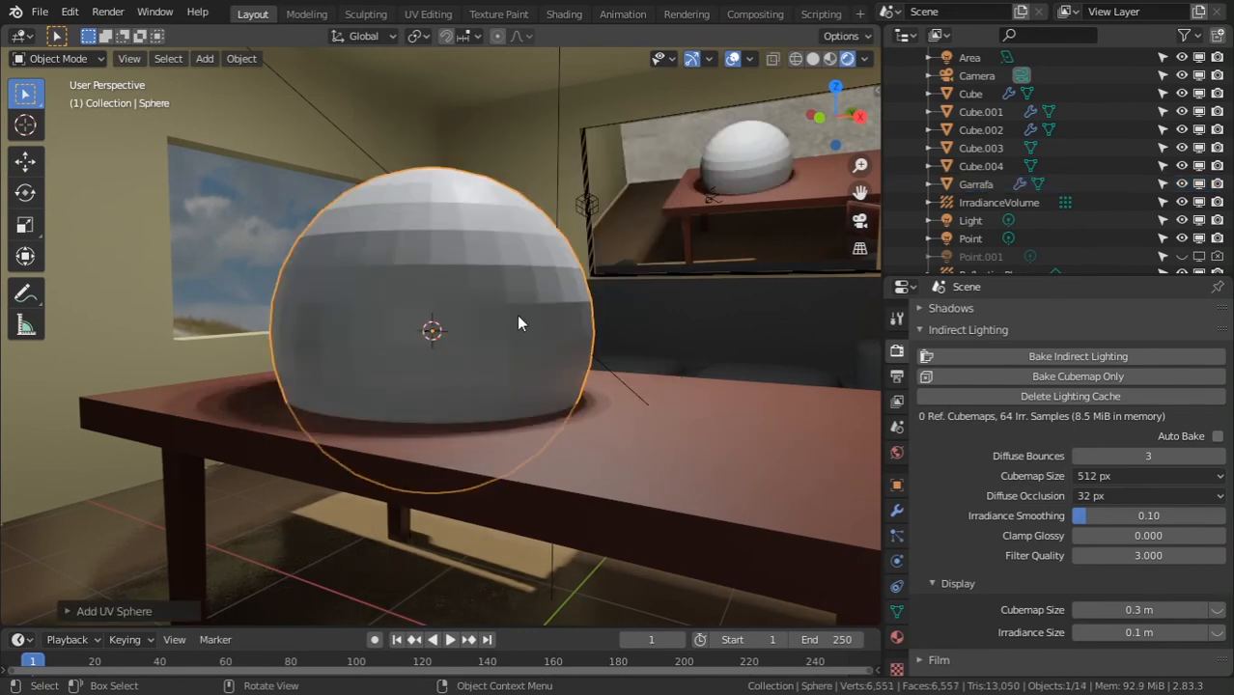
Step: Scale the sphere down and move it along X to sit on the table beside the bottle
{"action": "key", "text": "s"}
{"action": "left_click", "coordinate": [516, 321]}
{"action": "key", "text": "g"}
{"action": "key", "text": "x"}
{"action": "left_click", "coordinate": [652, 288]}
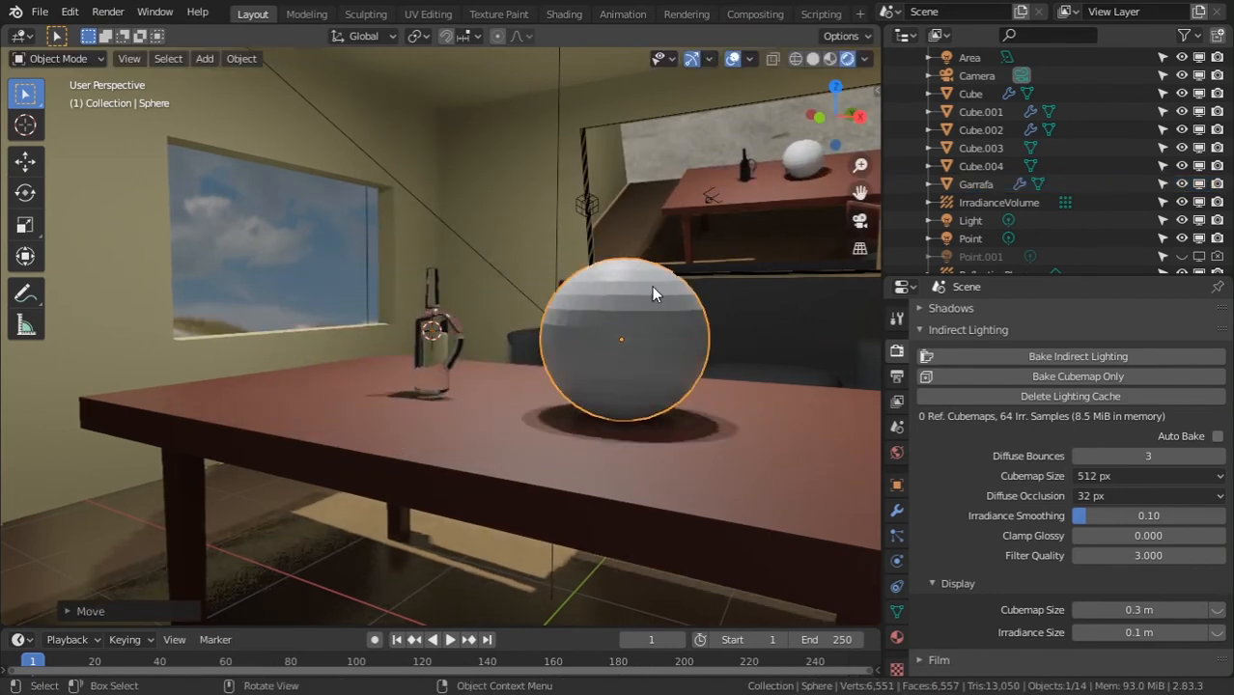
Step: Switch the viewport to solid shading and start editing the sphere's mesh in vertex selection
{"action": "key", "text": "z"}
{"action": "middle_click_drag", "start_coordinate": [677, 294], "coordinate": [673, 320]}
{"action": "key", "text": "Tab"}
{"action": "key", "text": "1"}
{"action": "left_click", "coordinate": [621, 287]}
{"action": "key", "text": "ctrl+KP_Add"}
{"action": "key", "text": "ctrl+KP_Add"}
{"action": "key", "text": "ctrl+KP_Add"}
{"action": "key", "text": "ctrl+KP_Add"}
{"action": "key", "text": "ctrl+KP_Add"}
{"action": "key", "text": "ctrl+KP_Add"}
{"action": "key", "text": "ctrl+KP_Add"}
{"action": "key", "text": "ctrl+KP_Add"}
{"action": "key", "text": "x"}
{"action": "left_click", "coordinate": [613, 389]}
{"action": "key", "text": "ctrl+z"}
Step: Delete the upper half of the sphere's vertices by growing the selection from its top, leaving an open bowl, and return to Object Mode
{"action": "left_click", "coordinate": [622, 287]}
{"action": "key", "text": "ctrl+KP_Add"}
{"action": "key", "text": "ctrl+KP_Add"}
{"action": "key", "text": "ctrl+KP_Add"}
{"action": "key", "text": "ctrl+KP_Add"}
{"action": "key", "text": "ctrl+KP_Add"}
{"action": "key", "text": "ctrl+KP_Add"}
{"action": "key", "text": "ctrl+KP_Add"}
{"action": "key", "text": "x"}
{"action": "left_click", "coordinate": [730, 230]}
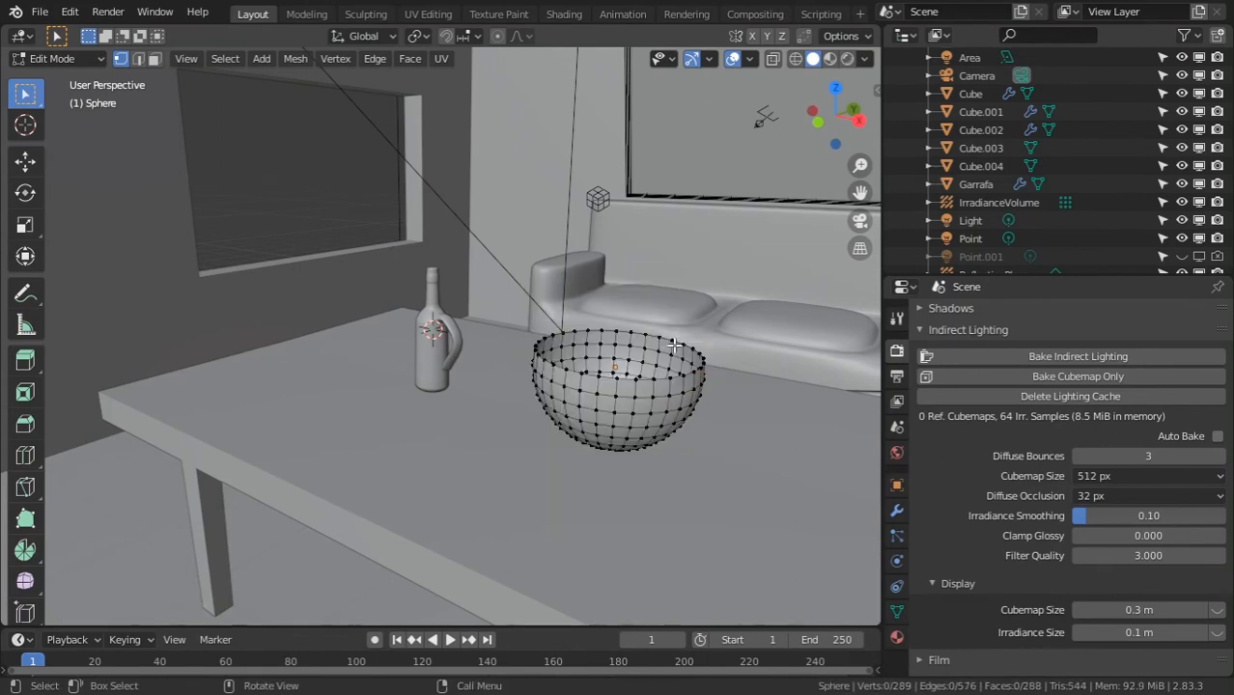
{"action": "key", "text": "Tab"}
Step: Add a Solidify modifier to the bowl, thicken its wall to about 0.1 m, and save the file
{"action": "left_click", "coordinate": [897, 512]}
{"action": "left_click", "coordinate": [991, 316]}
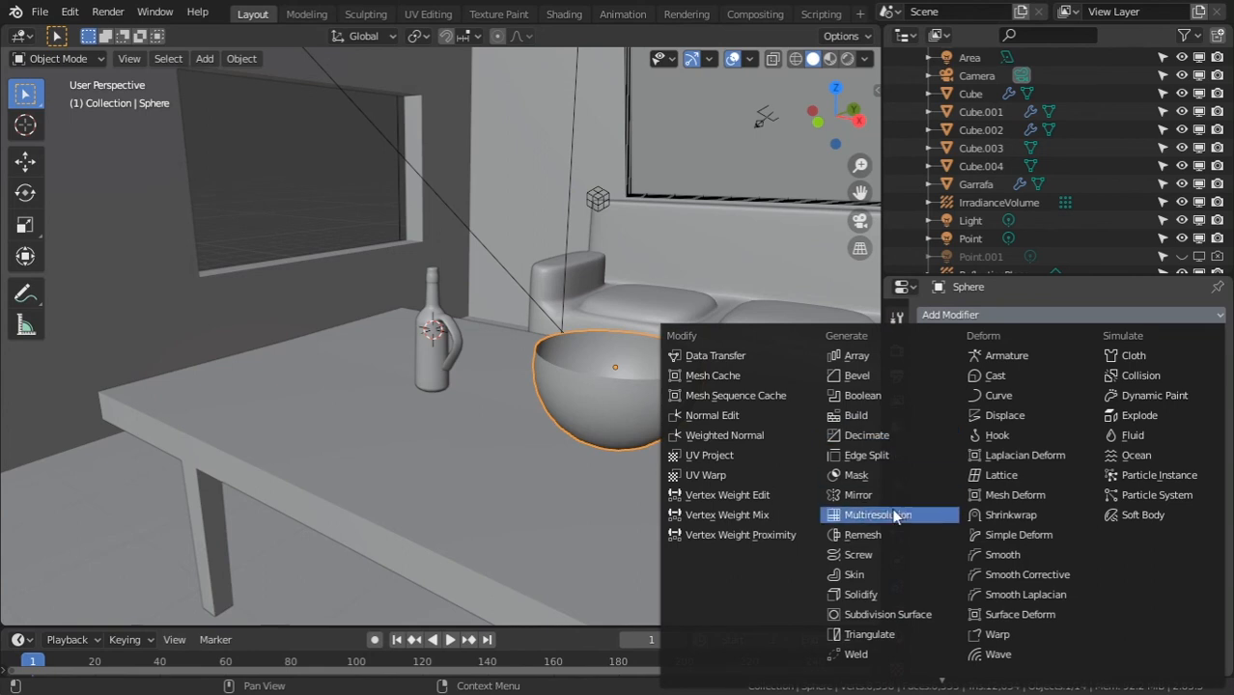
{"action": "left_click", "coordinate": [881, 593]}
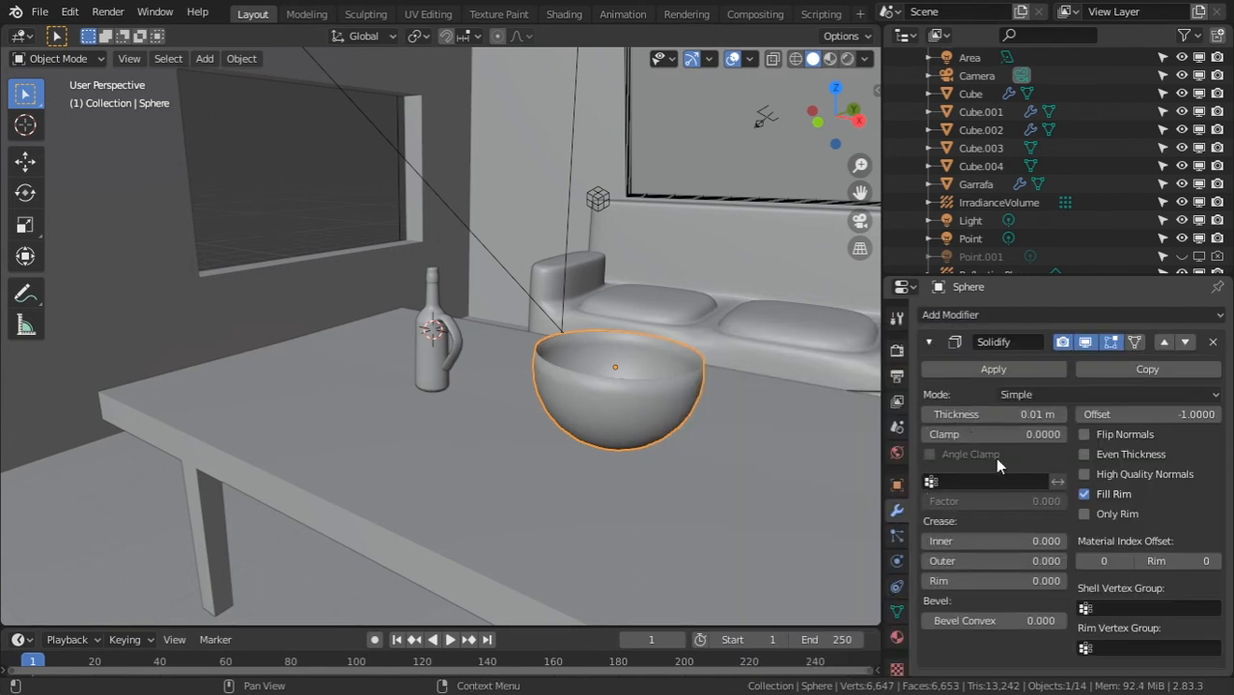
{"action": "left_click_drag", "start_coordinate": [1023, 415], "coordinate": [1067, 414]}
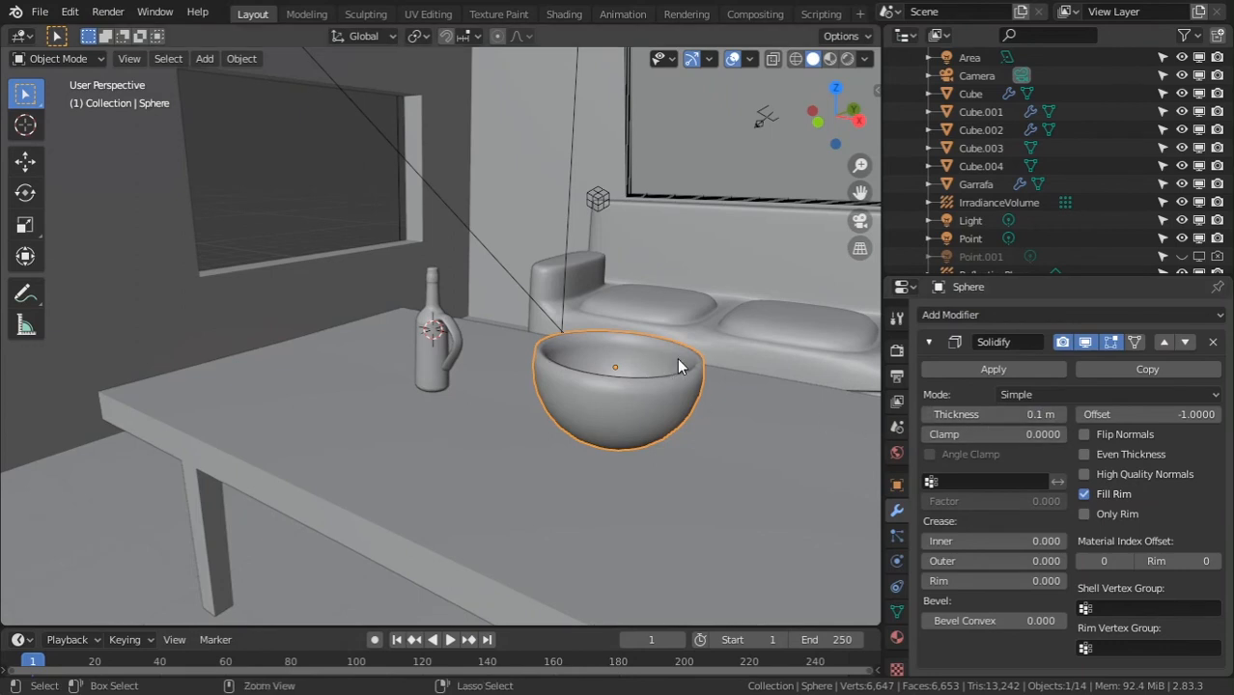
{"action": "key", "text": "ctrl+s"}
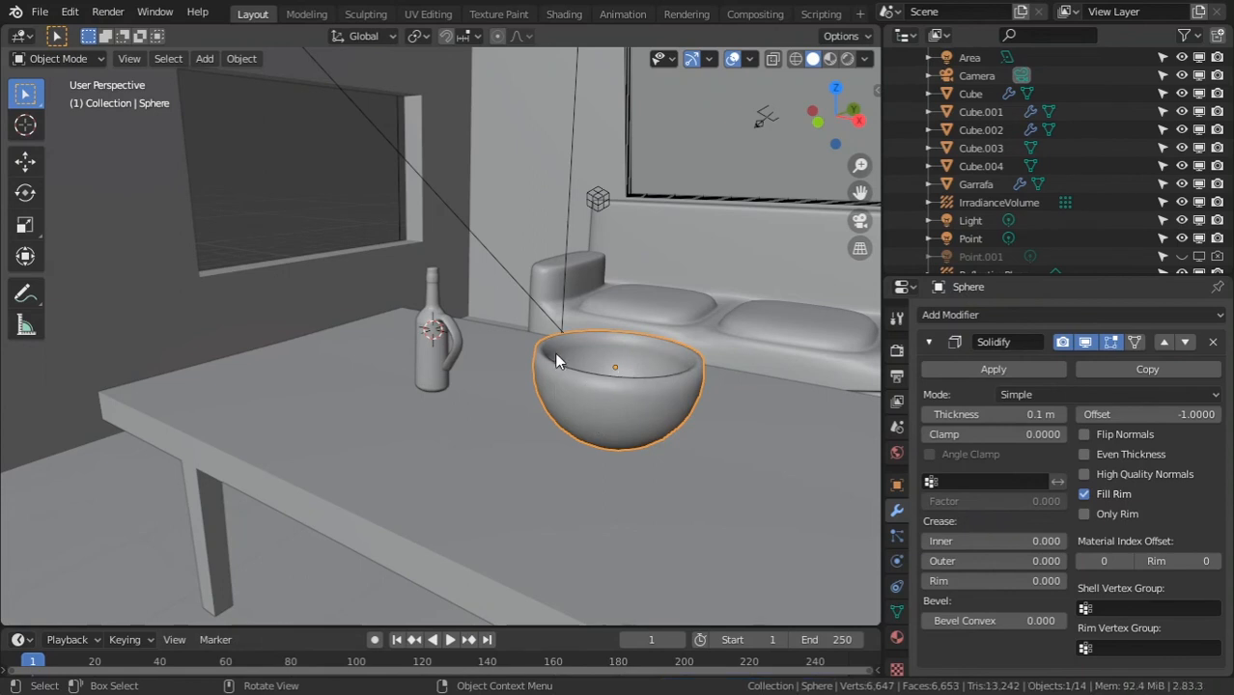
{"action": "left_click_drag", "start_coordinate": [1041, 415], "coordinate": [1035, 414]}
{"action": "key", "text": "ctrl+s"}
Step: Link the bottle's glass material to the bowl and show the scene in material preview
{"action": "middle_click_drag", "start_coordinate": [652, 363], "coordinate": [523, 353]}
{"action": "left_click", "coordinate": [450, 349], "text": "shift"}
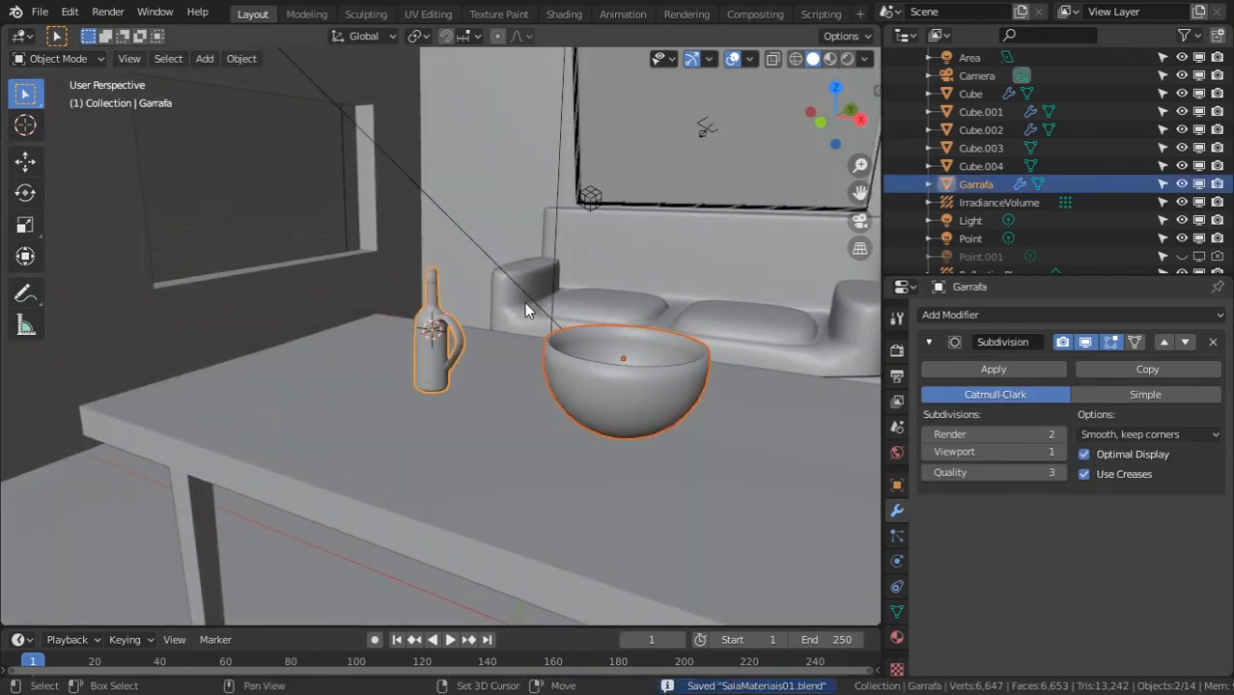
{"action": "key", "text": "ctrl+l"}
{"action": "left_click", "coordinate": [524, 305]}
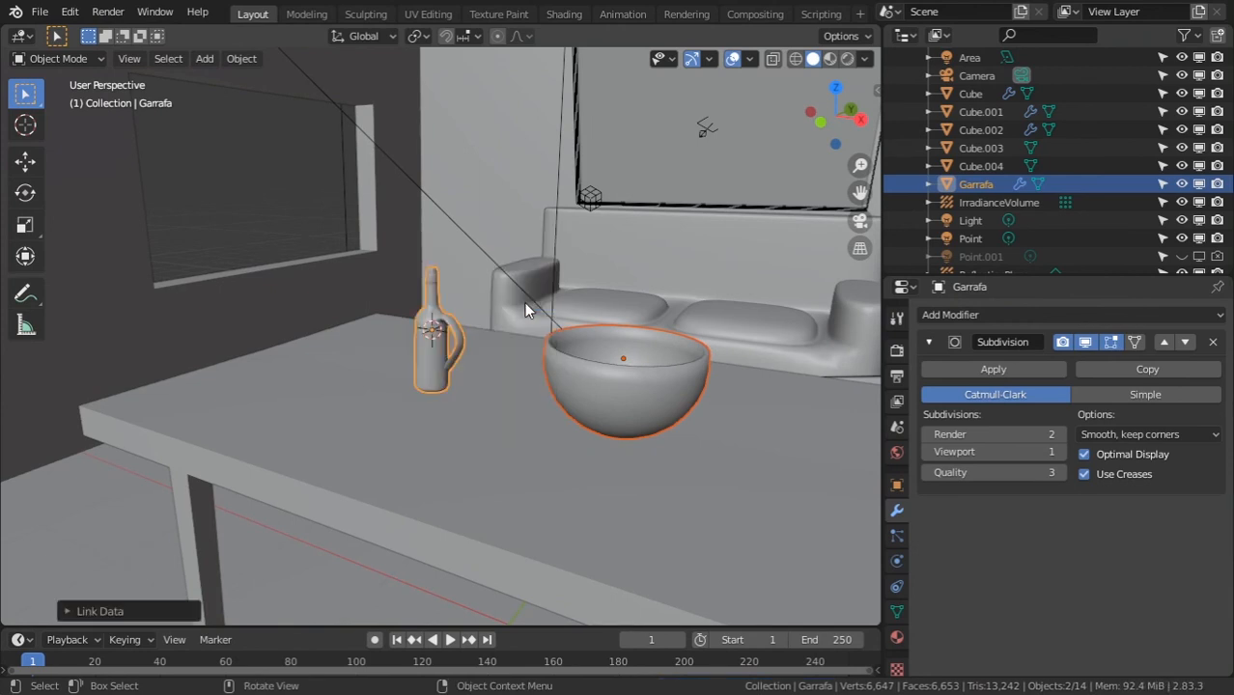
{"action": "left_click", "coordinate": [831, 59]}
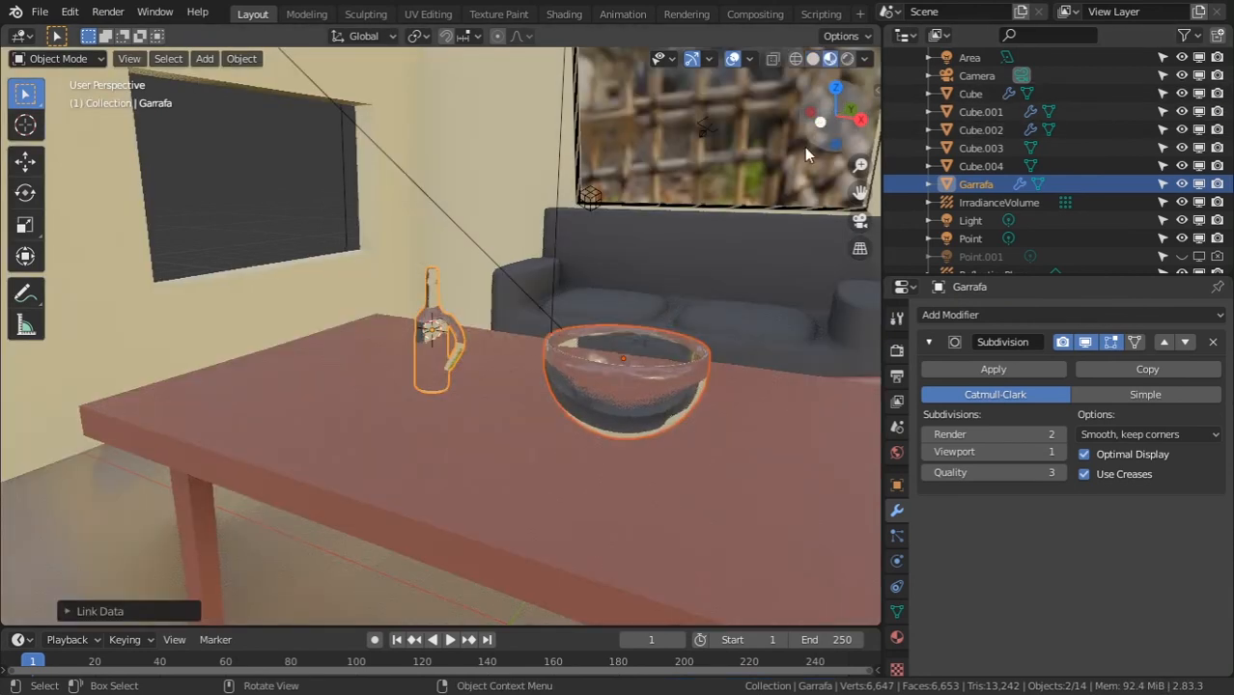
Step: Show the camera view in rendered shading, save the file, and bake the indirect lighting
{"action": "middle_click_drag", "start_coordinate": [674, 312], "coordinate": [701, 312]}
{"action": "key", "text": "KP_0"}
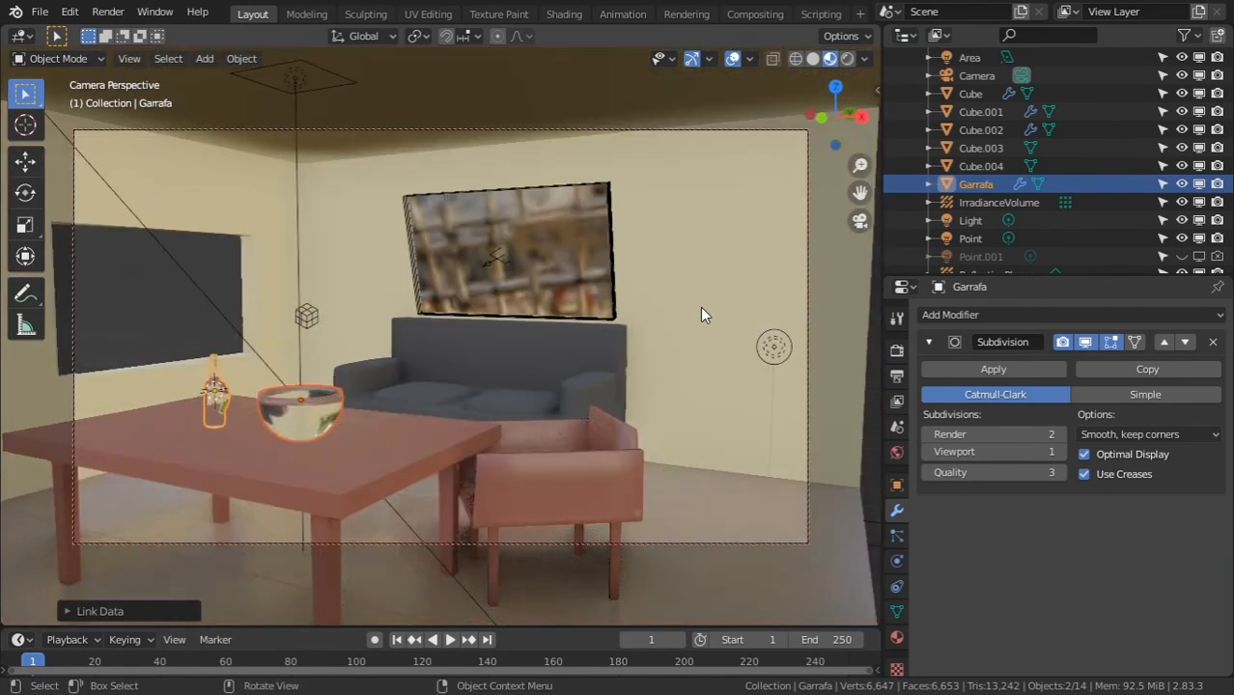
{"action": "key", "text": "ctrl+s"}
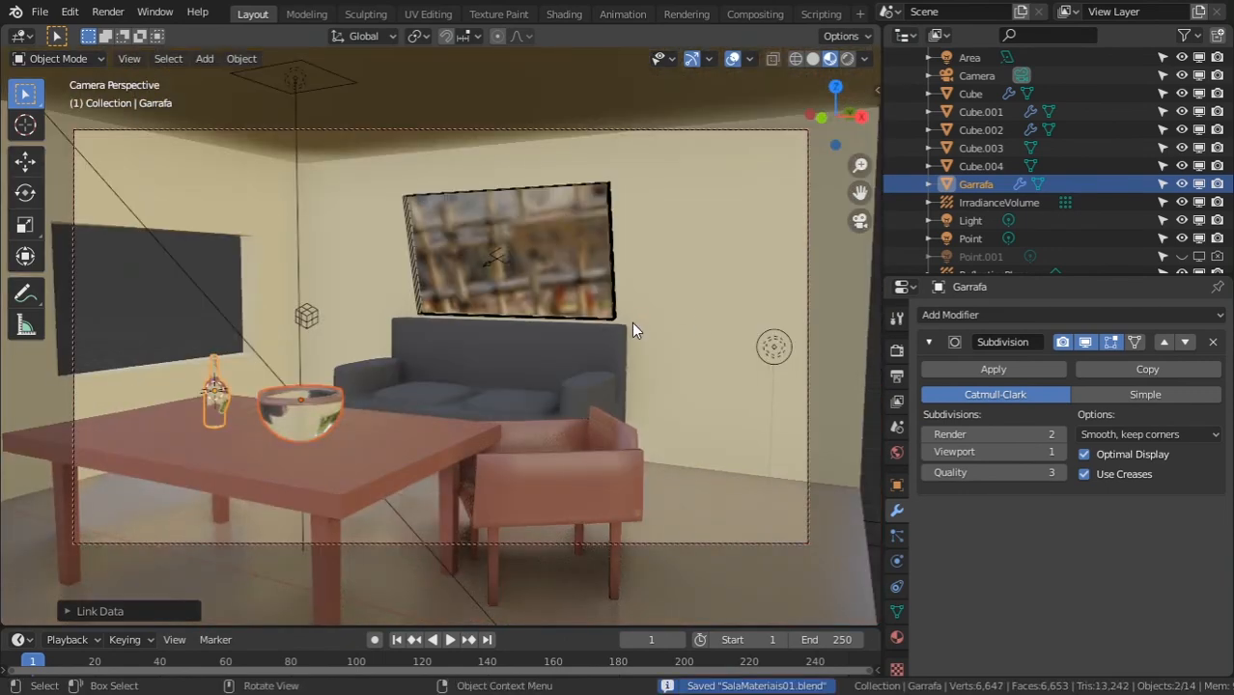
{"action": "left_click", "coordinate": [848, 59]}
{"action": "left_click", "coordinate": [897, 351]}
{"action": "left_click", "coordinate": [1036, 354]}
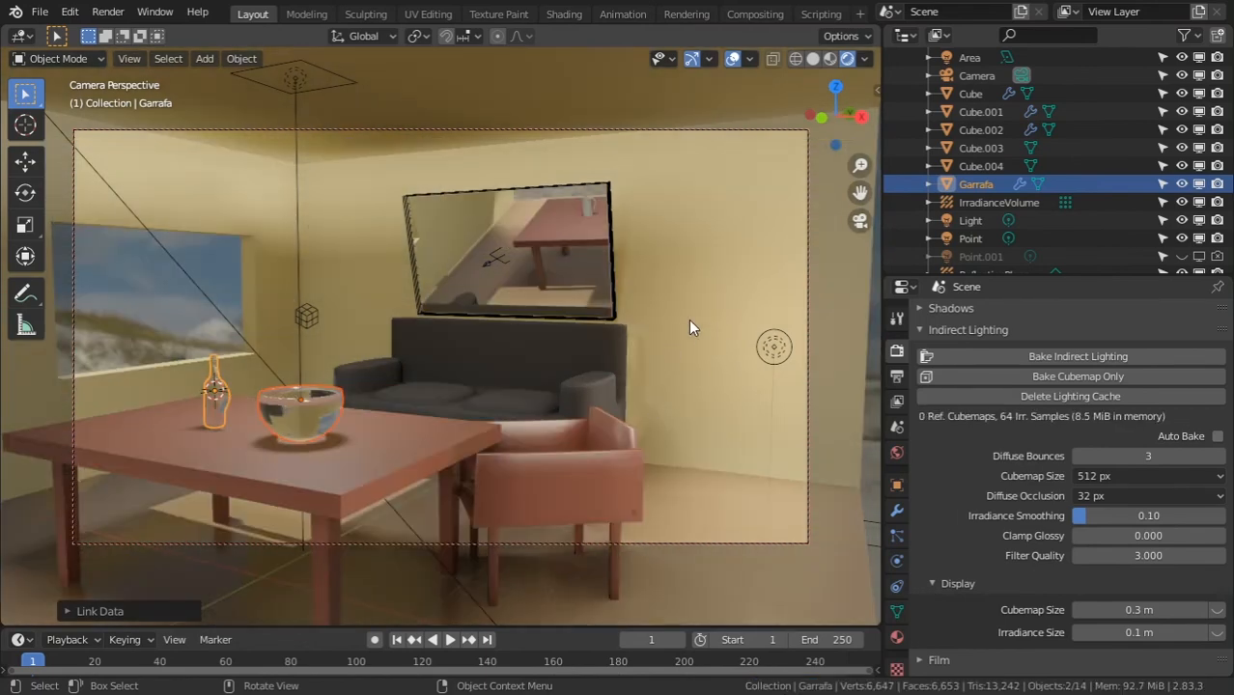
Step: Inspect the glass bottle and bowl outside the camera view, save the file, and render the image
{"action": "key", "text": "KP_0"}
{"action": "middle_click_drag", "start_coordinate": [657, 347], "coordinate": [685, 274]}
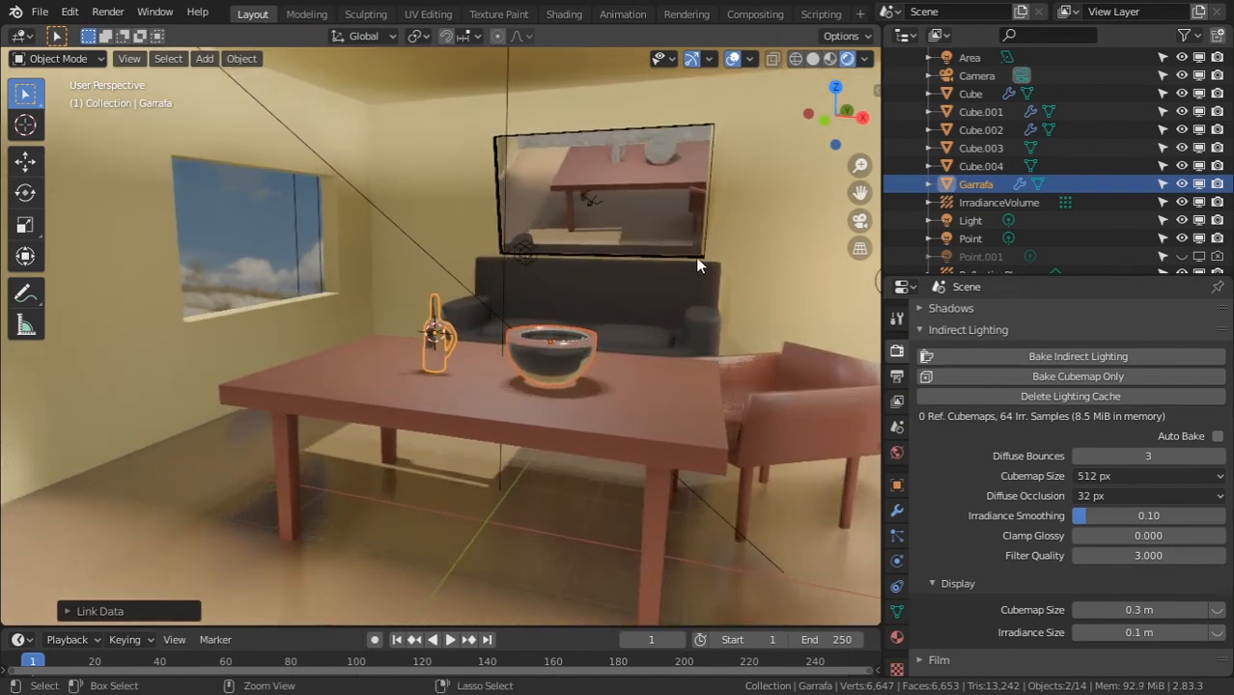
{"action": "key", "text": "ctrl+s"}
{"action": "key", "text": "F12"}
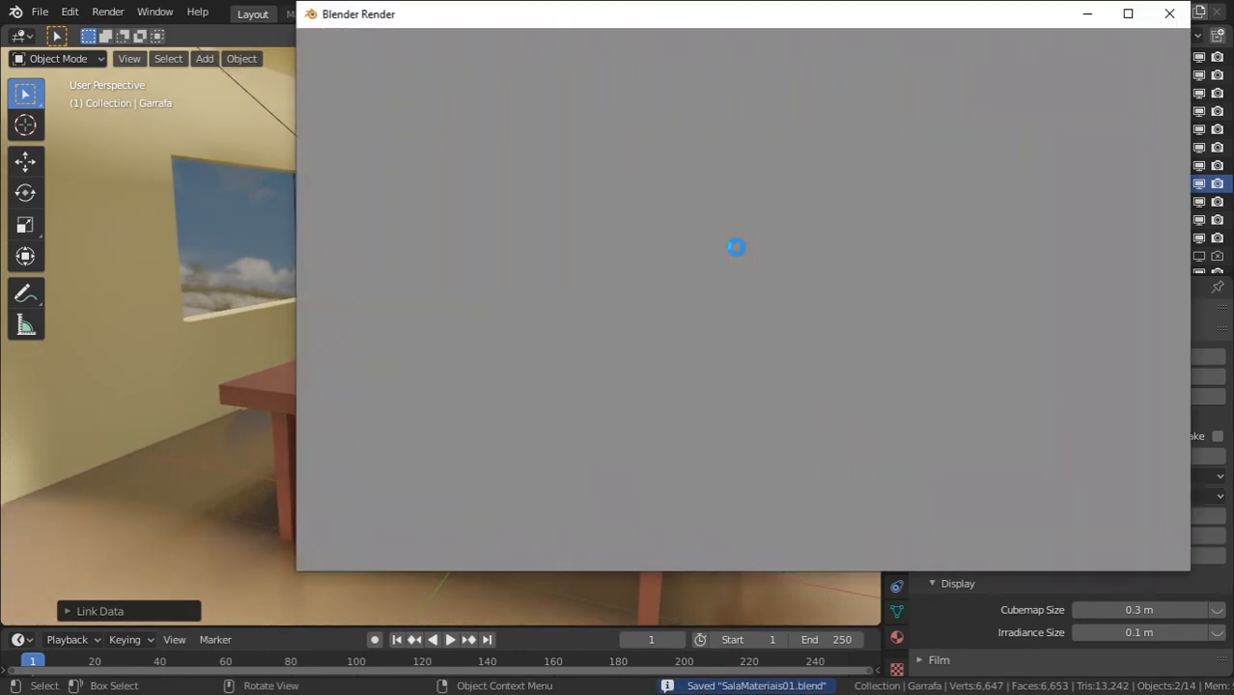